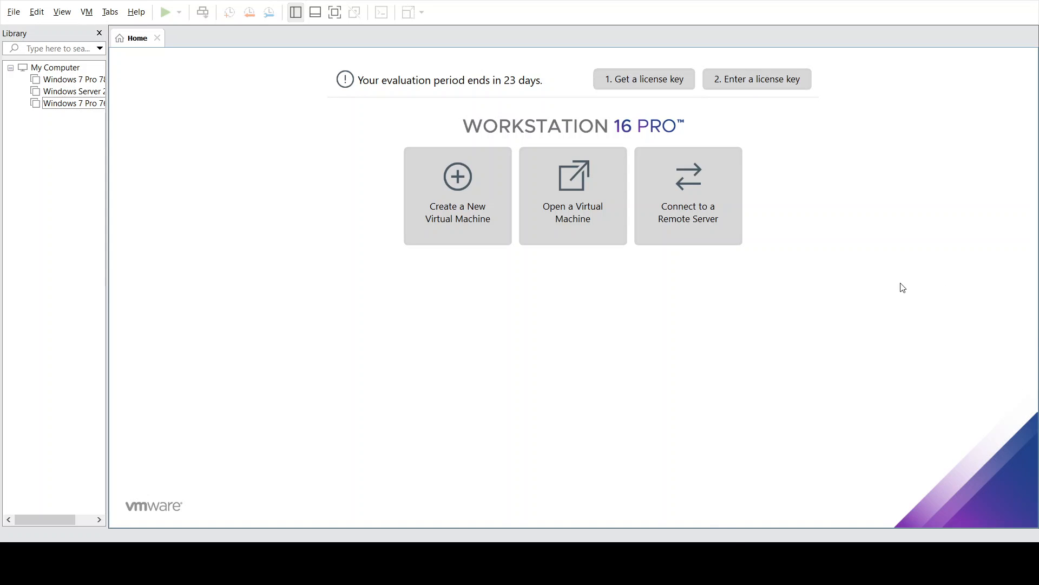
- Start a Typical new virtual machine using the Windows Server 2008 installer ISO
click(454, 227)
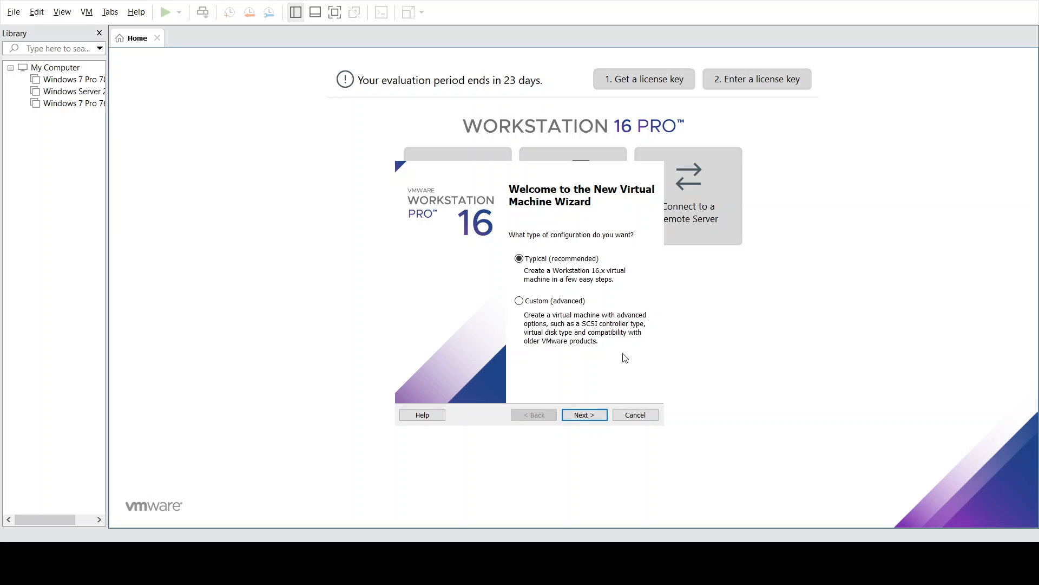
click(592, 416)
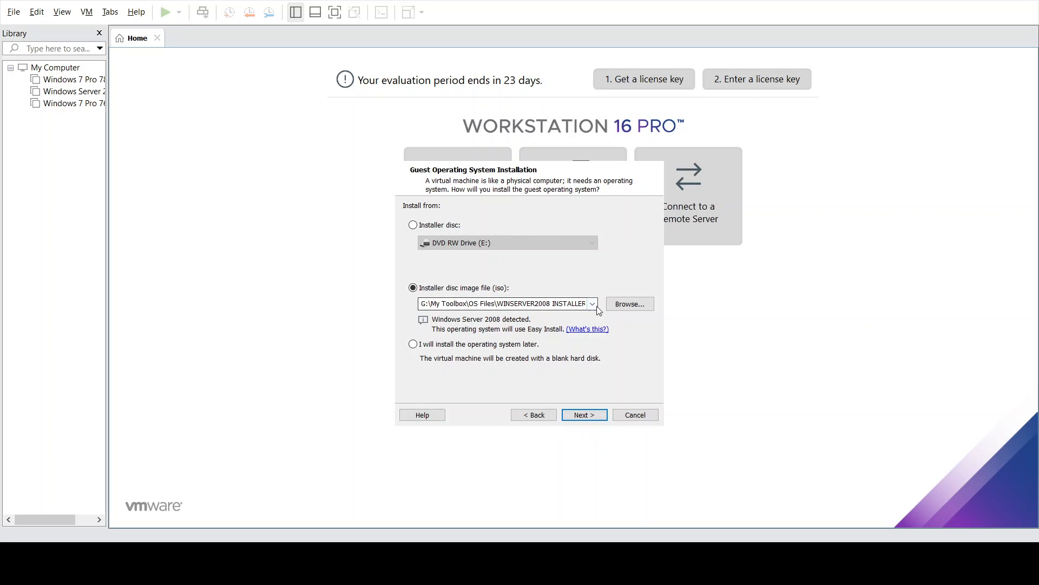
click(630, 306)
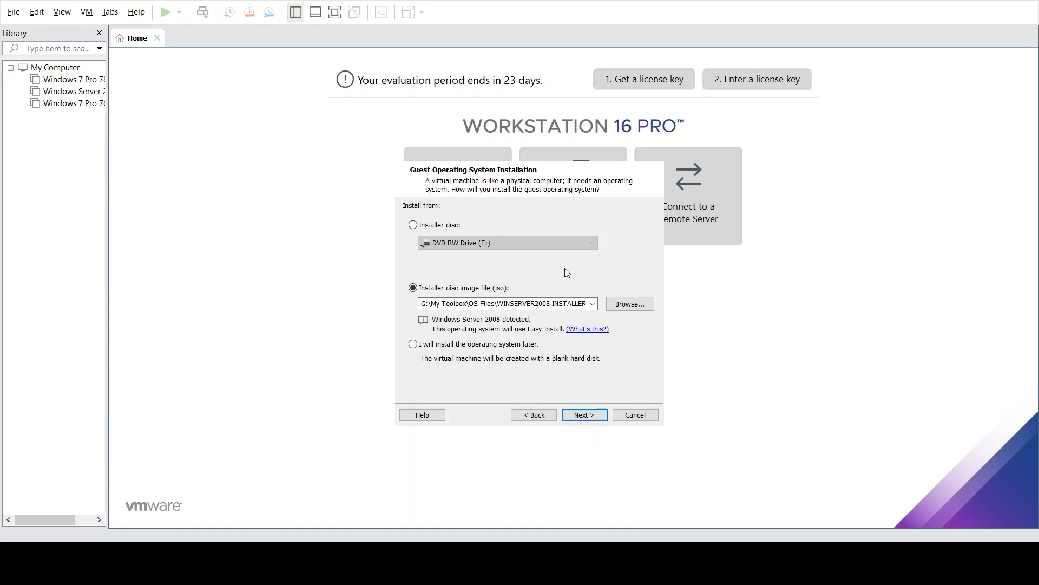
key(Tab)
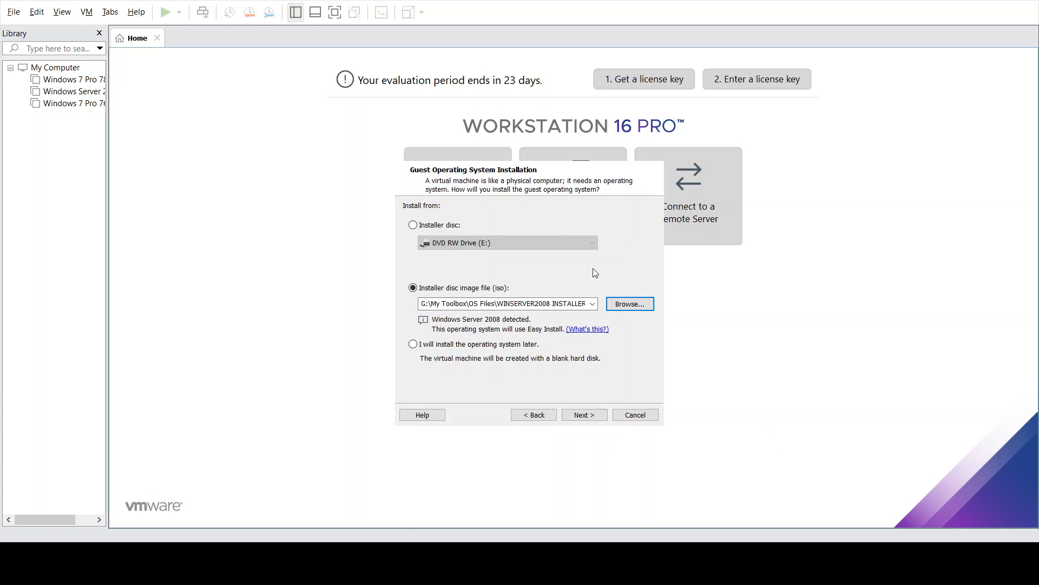
click(585, 415)
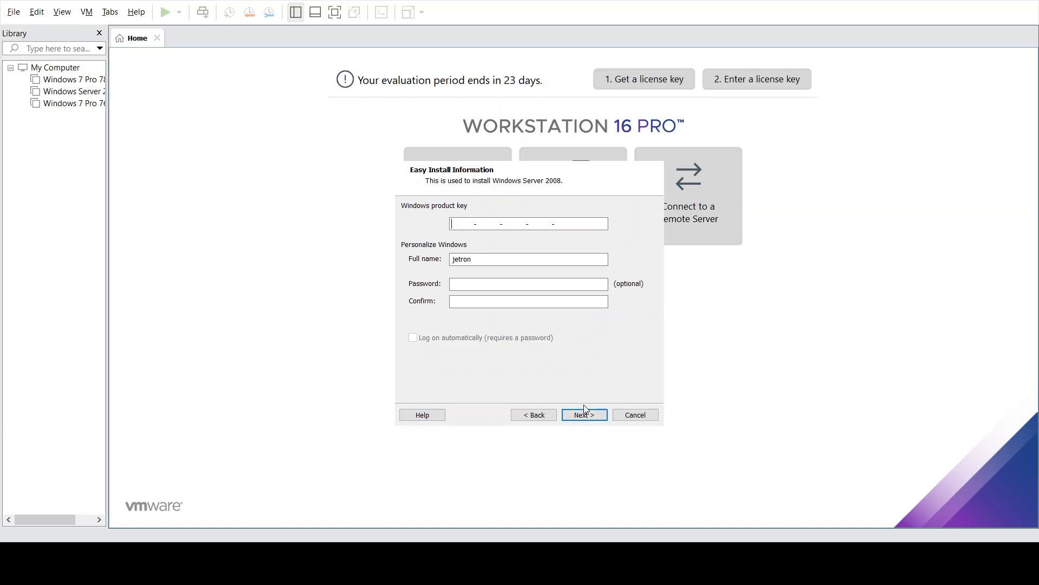
click(592, 416)
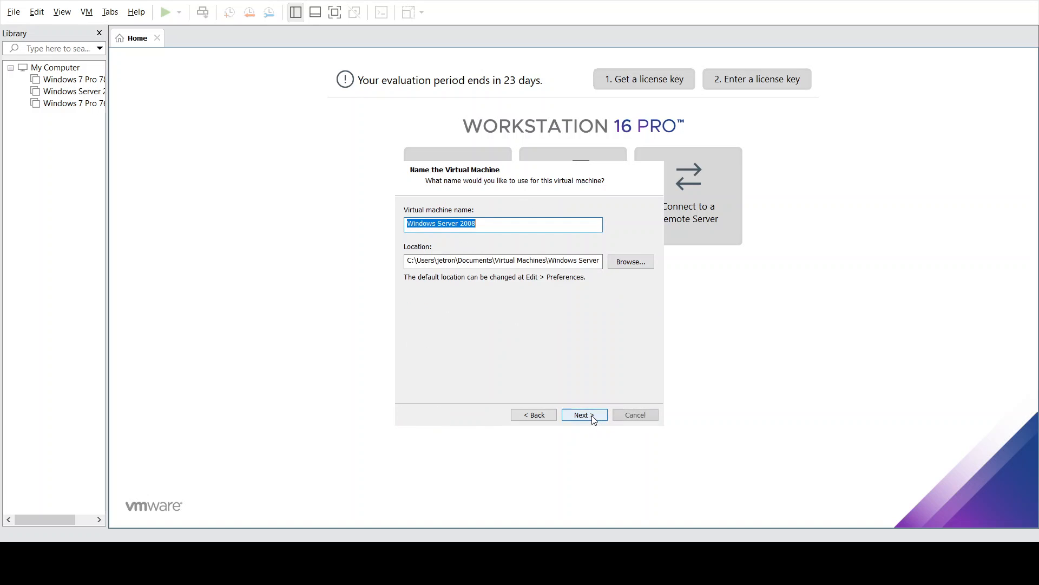
- Name the VM 'Windows Server 2008 762', keep the 40 GB split disk, and power it on
click(519, 223)
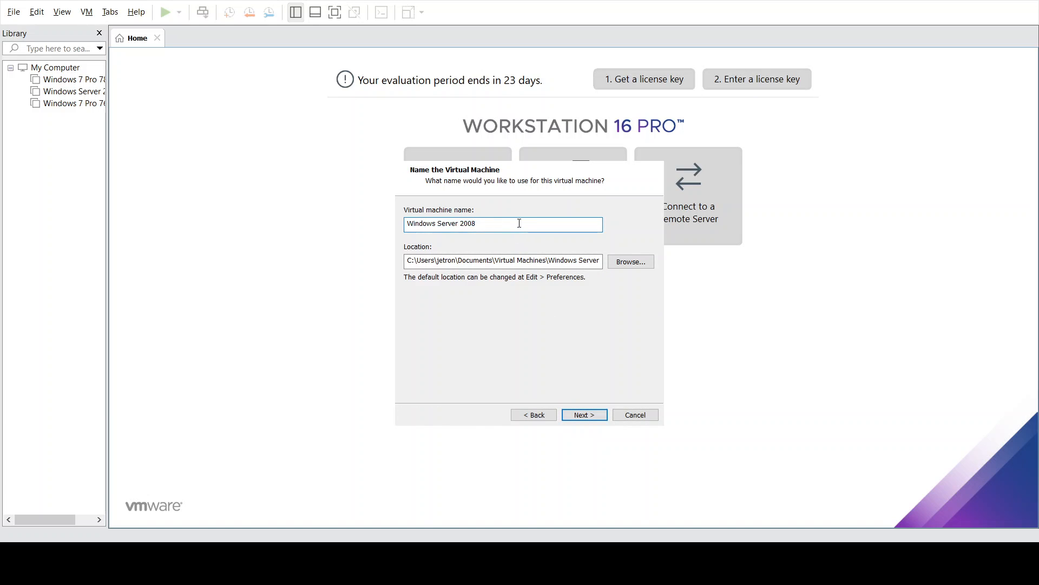
text(762)
click(596, 413)
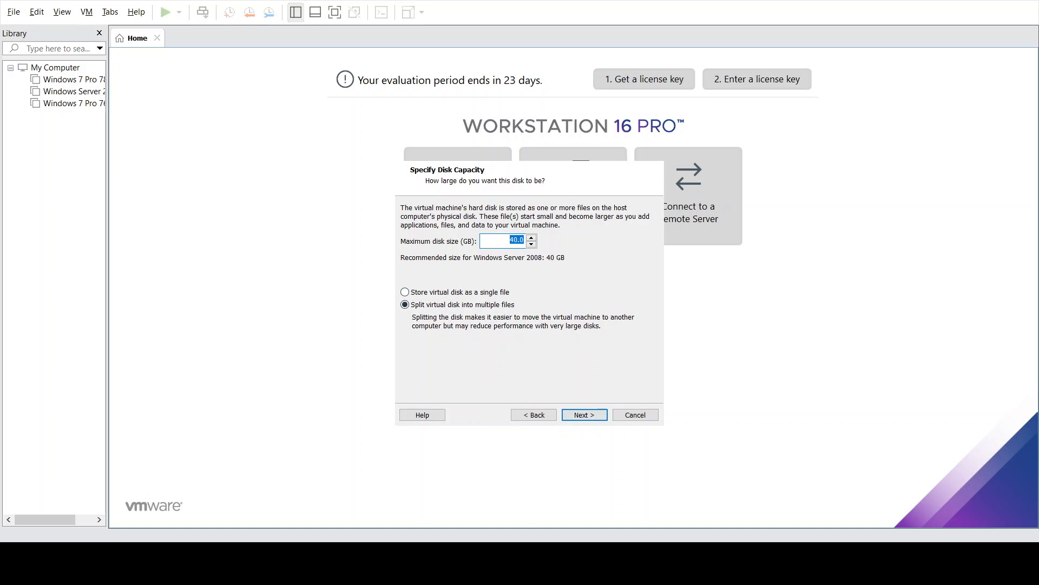
click(586, 415)
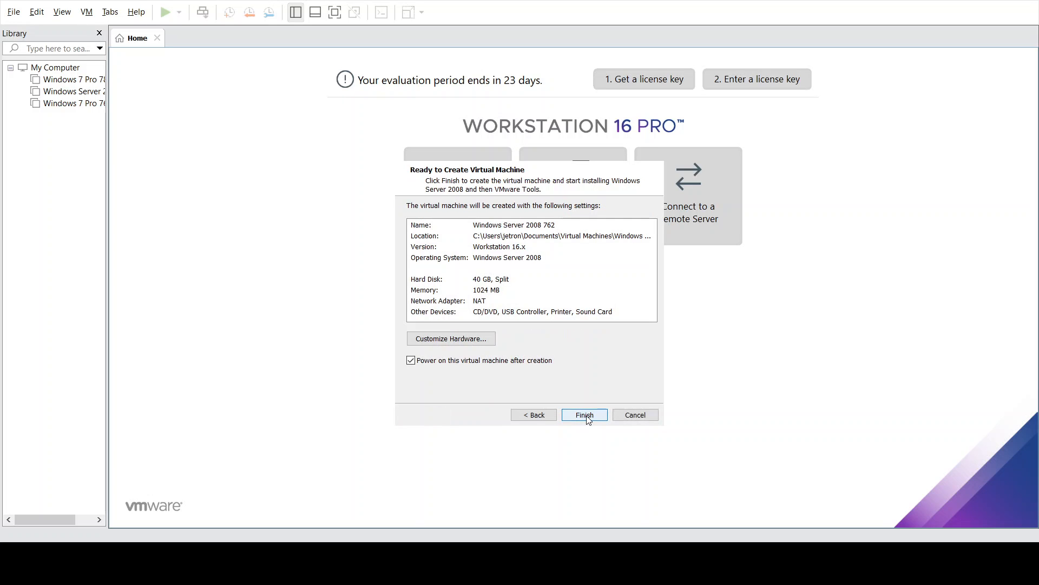
click(587, 415)
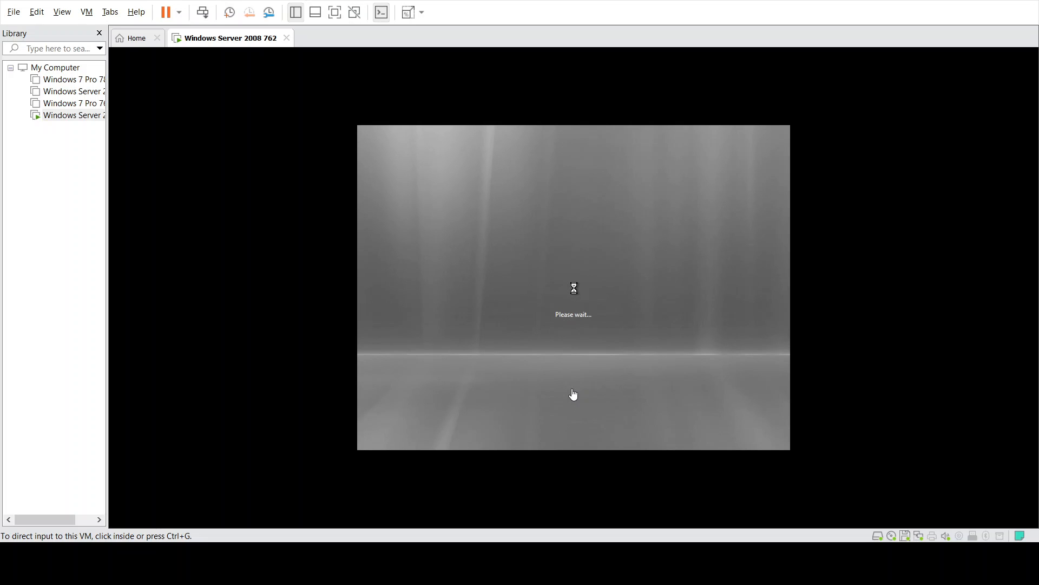
- Skip the product key with auto-activation off, and confirm Windows Server 2008 Enterprise (Full Installation) as purchased
click(573, 394)
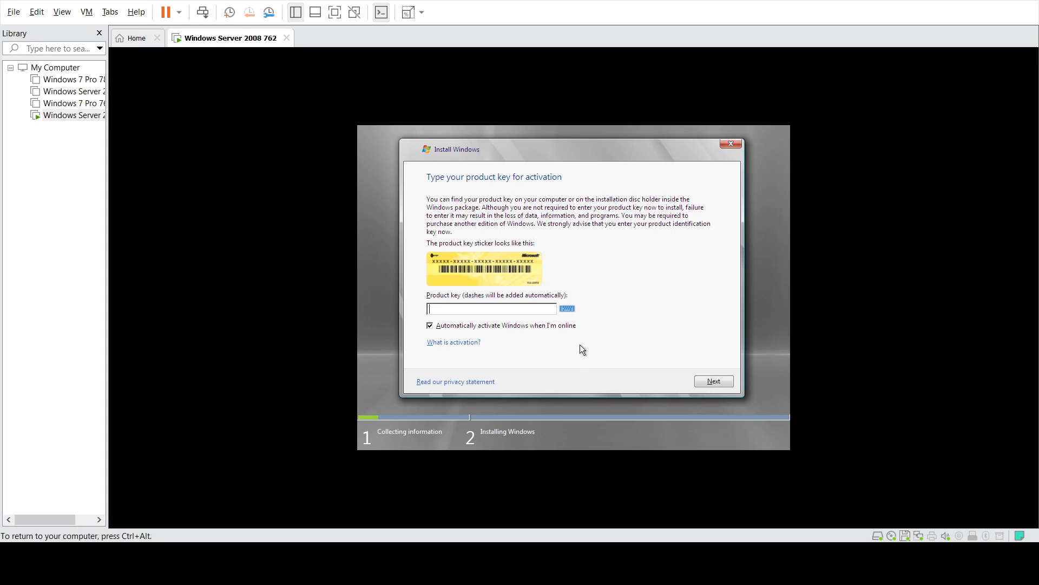
click(513, 325)
click(715, 382)
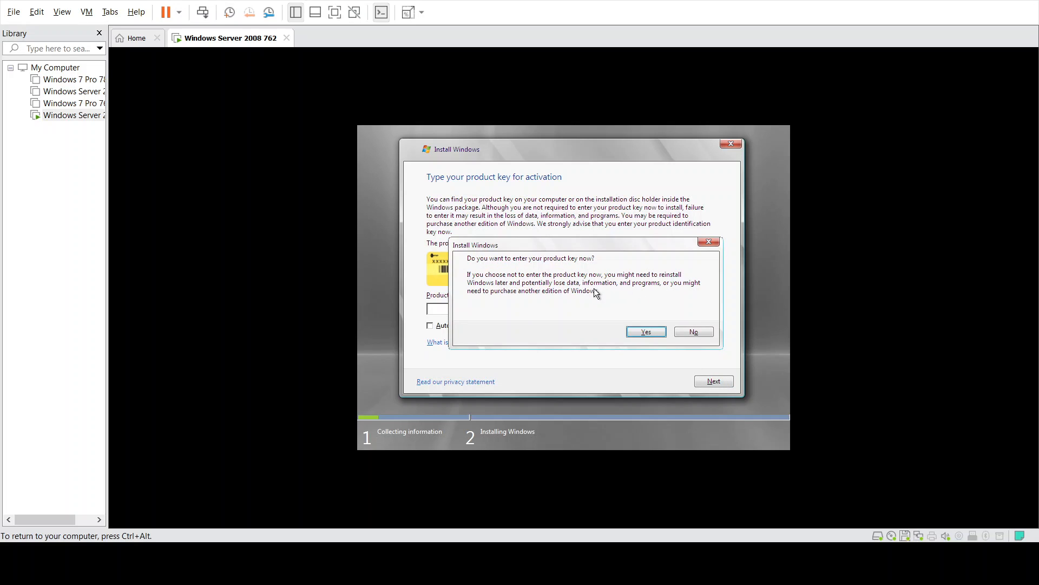
click(690, 333)
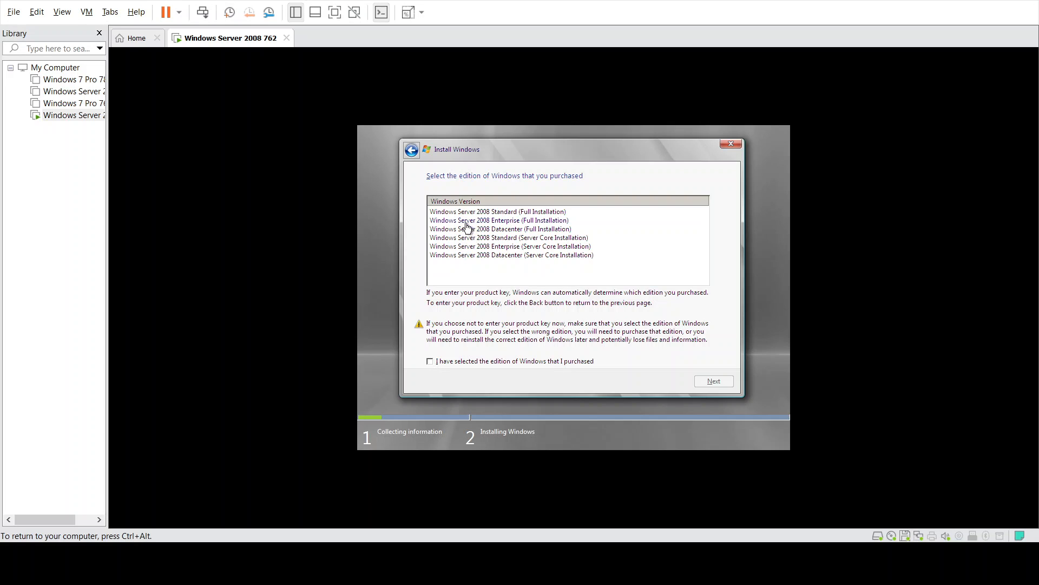
click(544, 223)
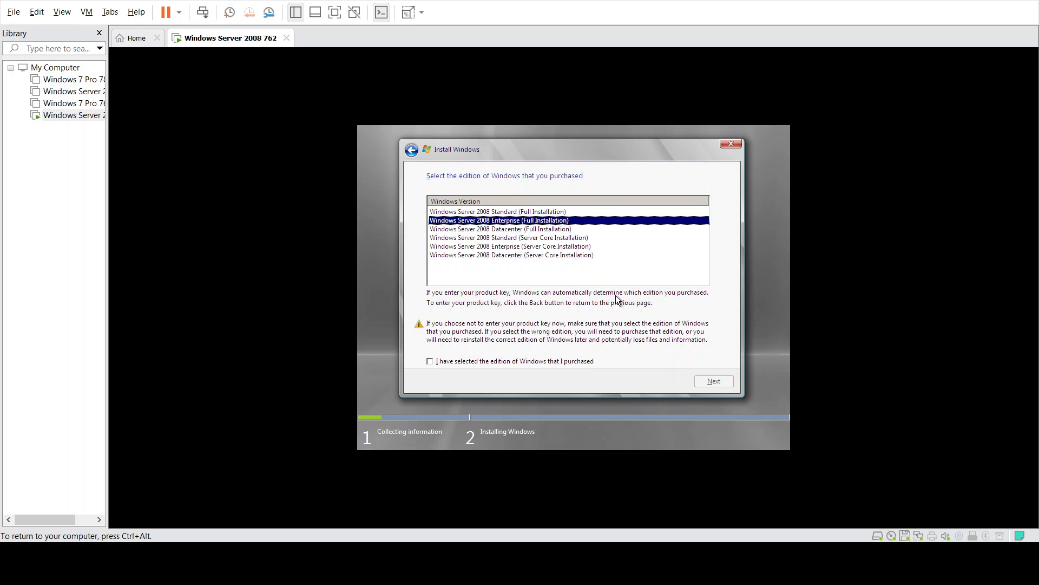
click(499, 362)
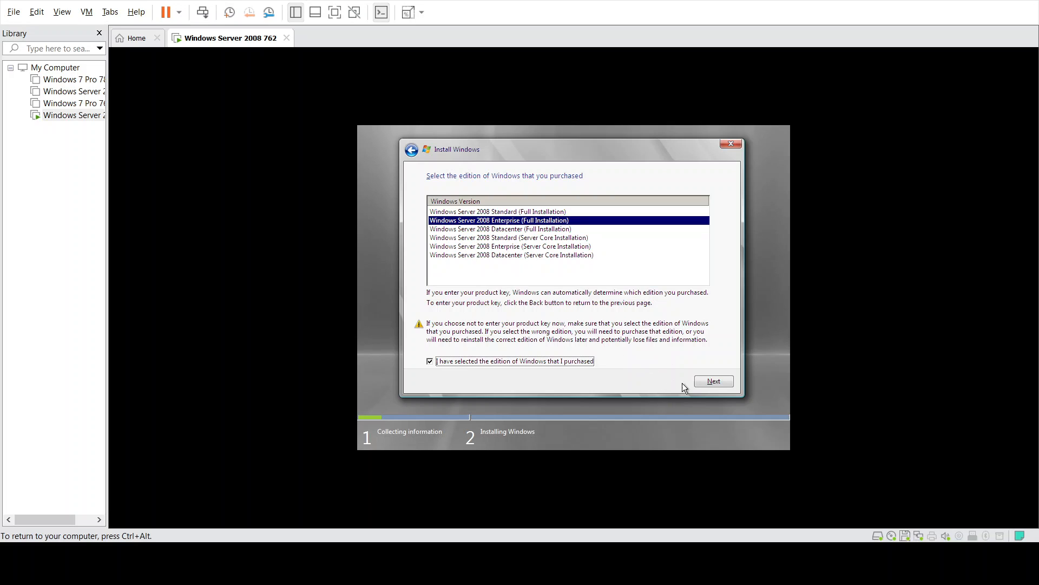
- Begin the Windows Server 2008 installation so files start copying
click(701, 380)
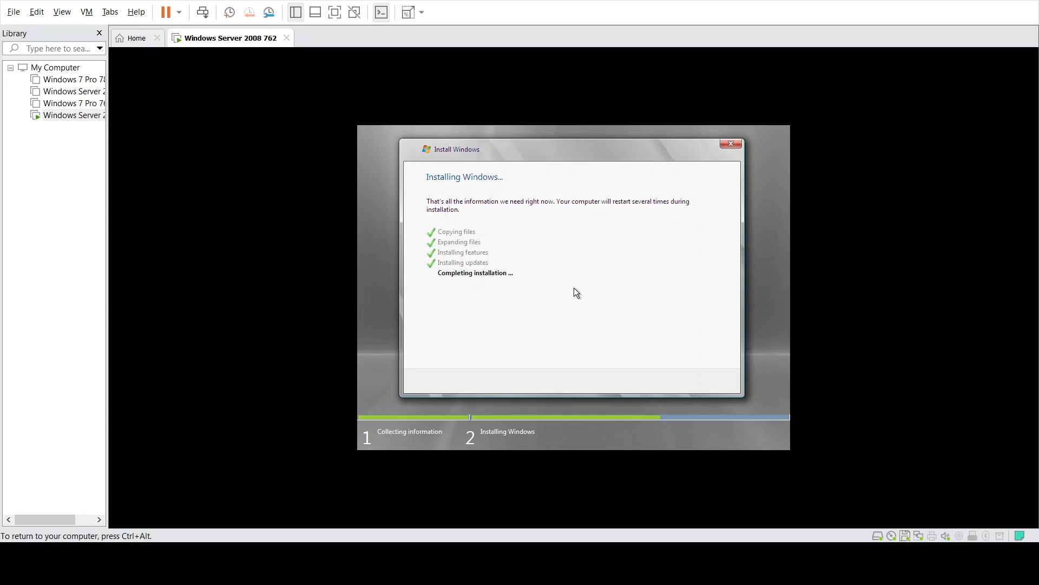
- Wait outside the VM while setup finishes and restarts, then recapture input in the guest
key(ctrl+alt)
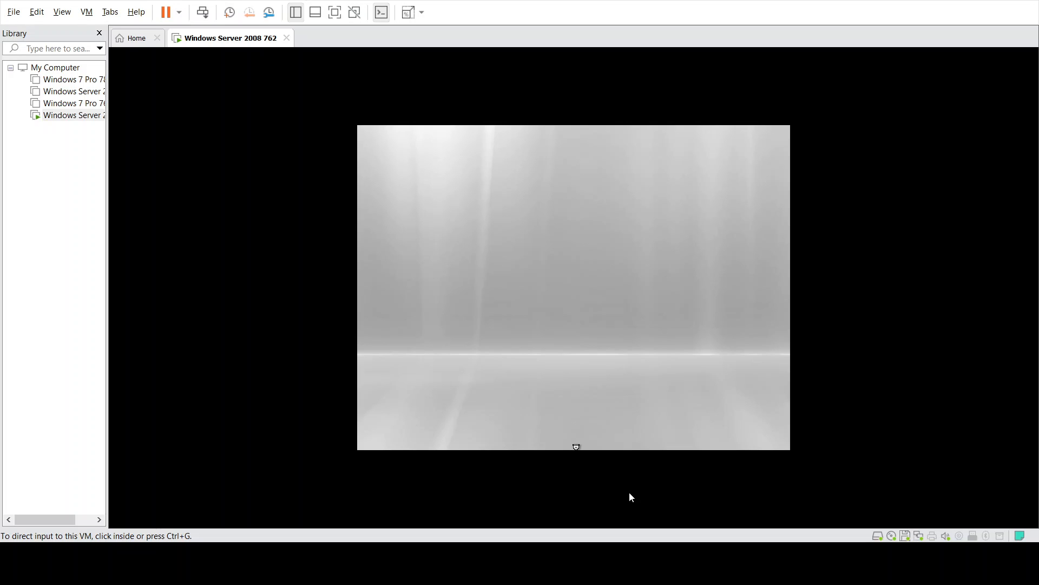
click(586, 426)
- Wait for Initial Configuration Tasks to load, then scroll its task list inside the VM
key(ctrl+alt)
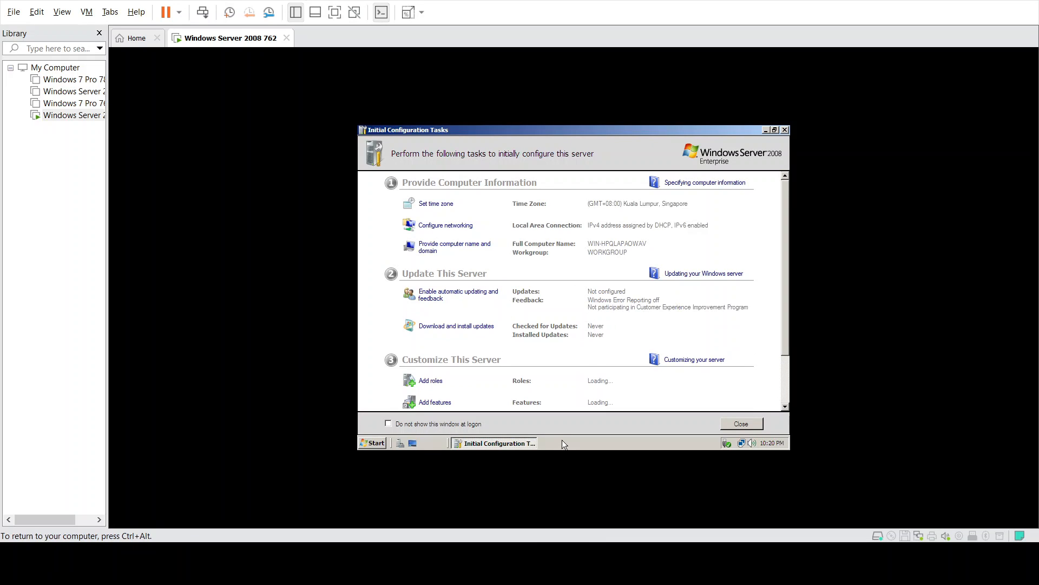
click(747, 366)
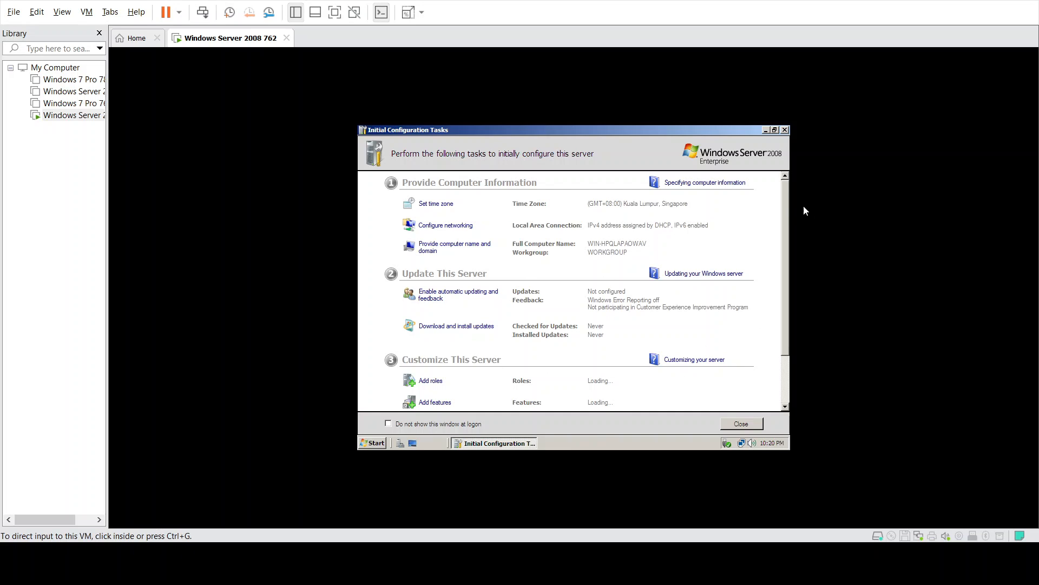
mouse_move(784, 190)
mouse_down()
mouse_move(778, 235)
mouse_move(784, 183)
mouse_up()
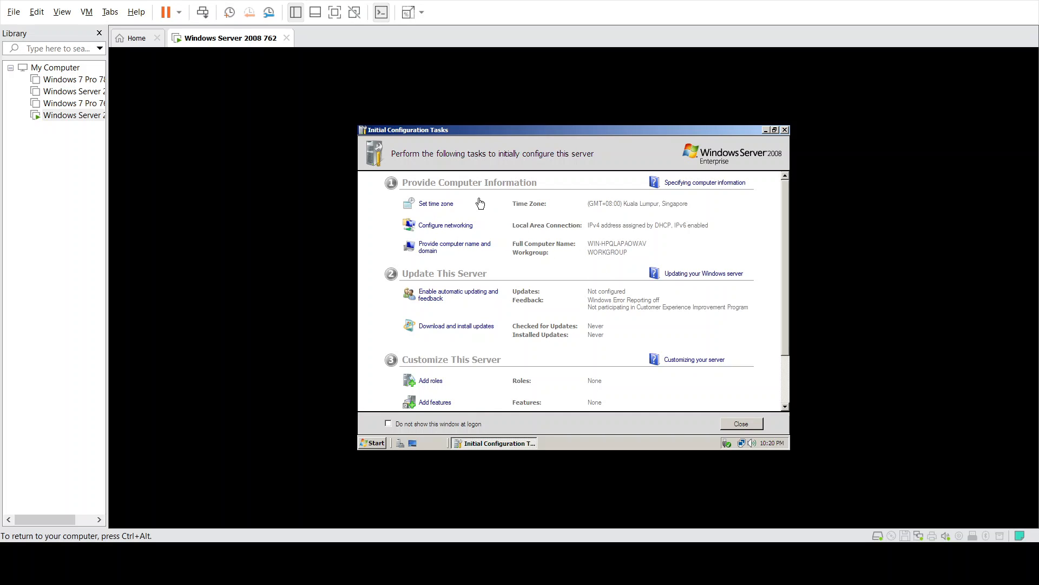
- Change the computer name to server762 in System Properties, correcting a mistyped name
click(438, 250)
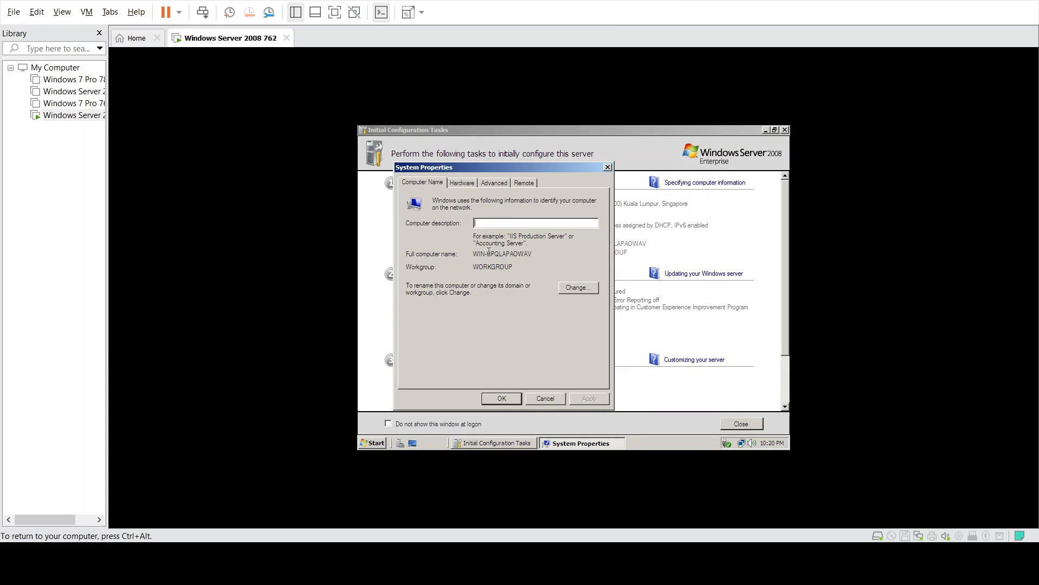
click(573, 289)
drag(466, 240, 380, 233)
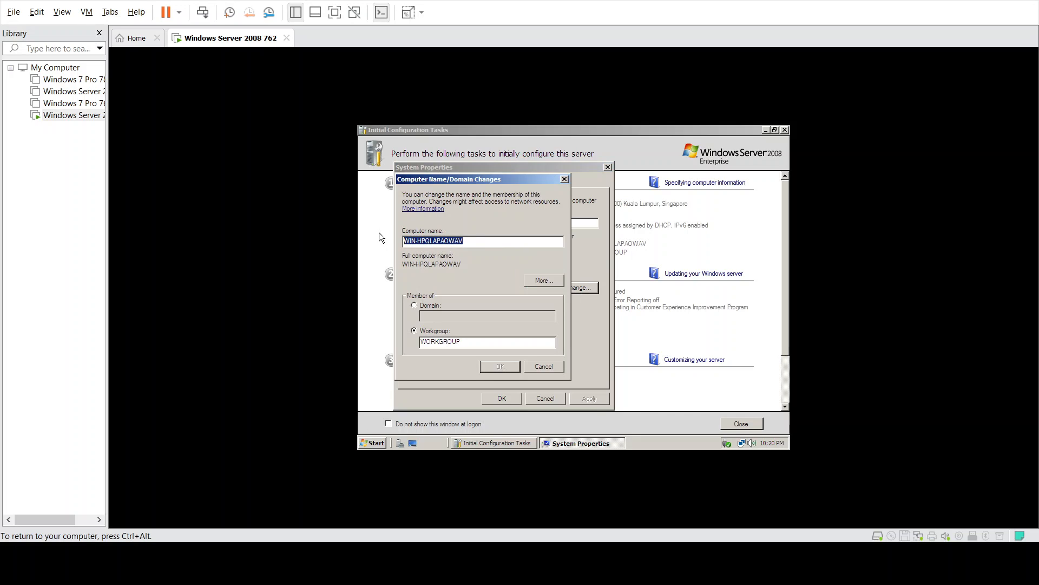
text(windows server)
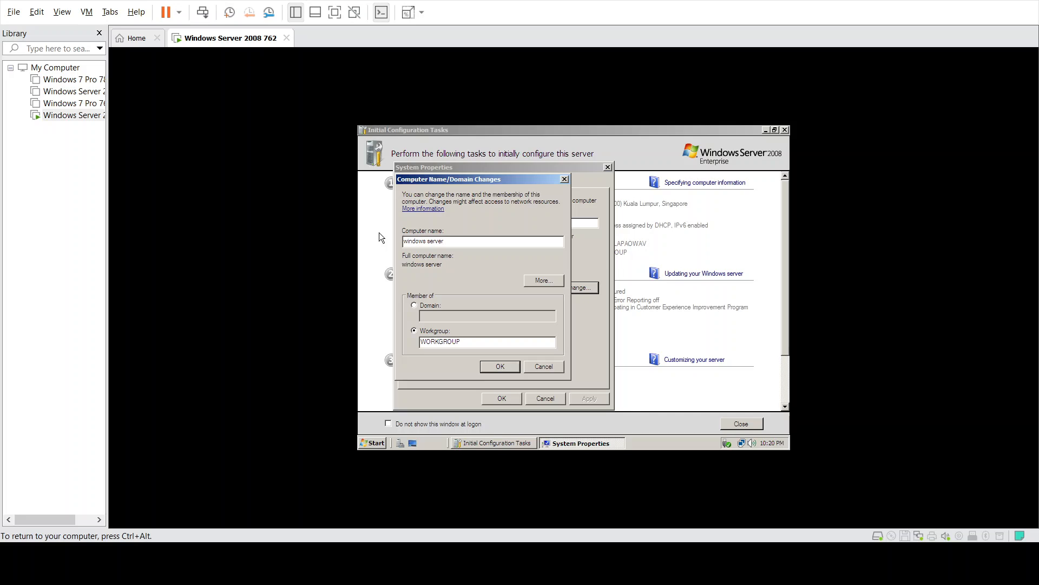
key(BackSpace)
key(BackSpace)
key(BackSpace)
key(BackSpace)
key(BackSpace)
key(BackSpace)
key(BackSpace)
key(BackSpace)
key(BackSpace)
key(BackSpace)
key(BackSpace)
key(BackSpace)
key(BackSpace)
text(server762)
click(507, 366)
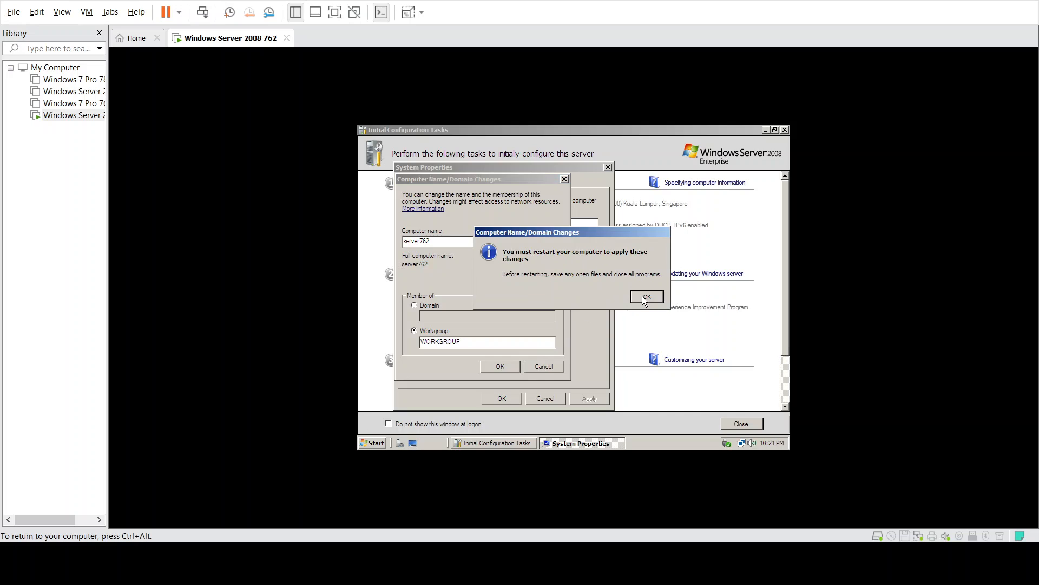
- Acknowledge the restart notice, close System Properties, and restart the server now
click(645, 297)
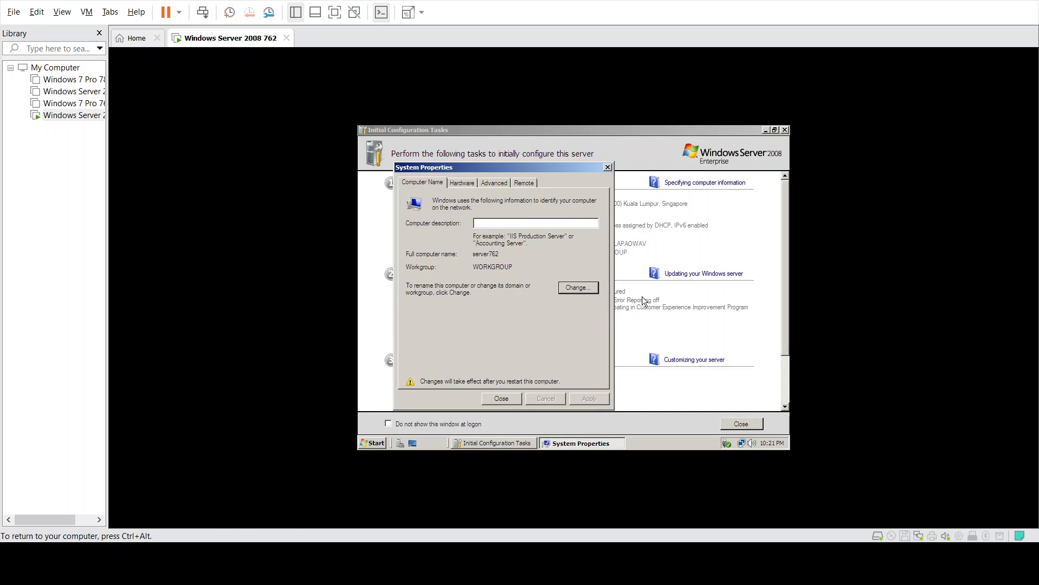
click(489, 399)
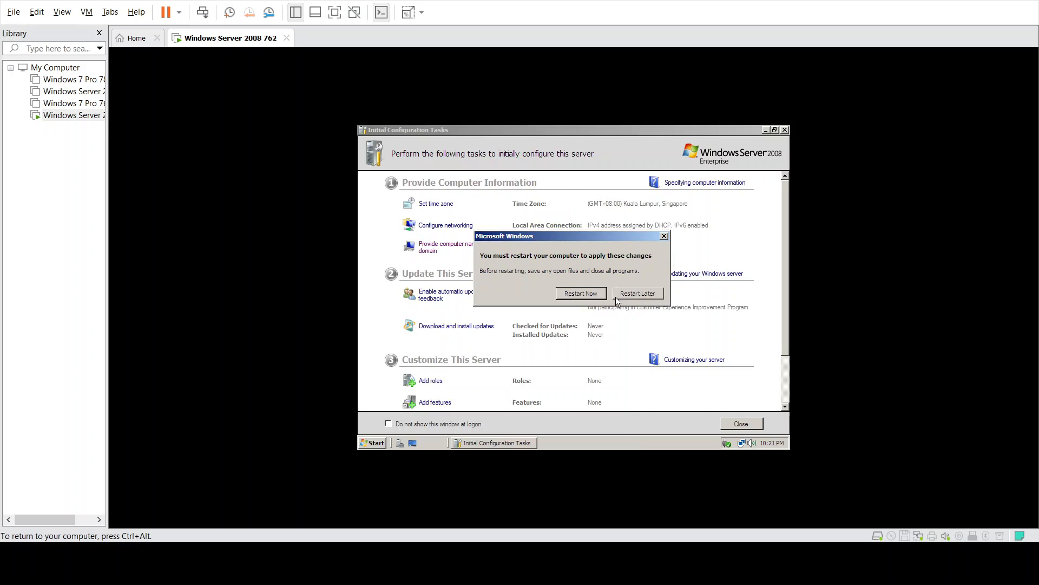
click(593, 294)
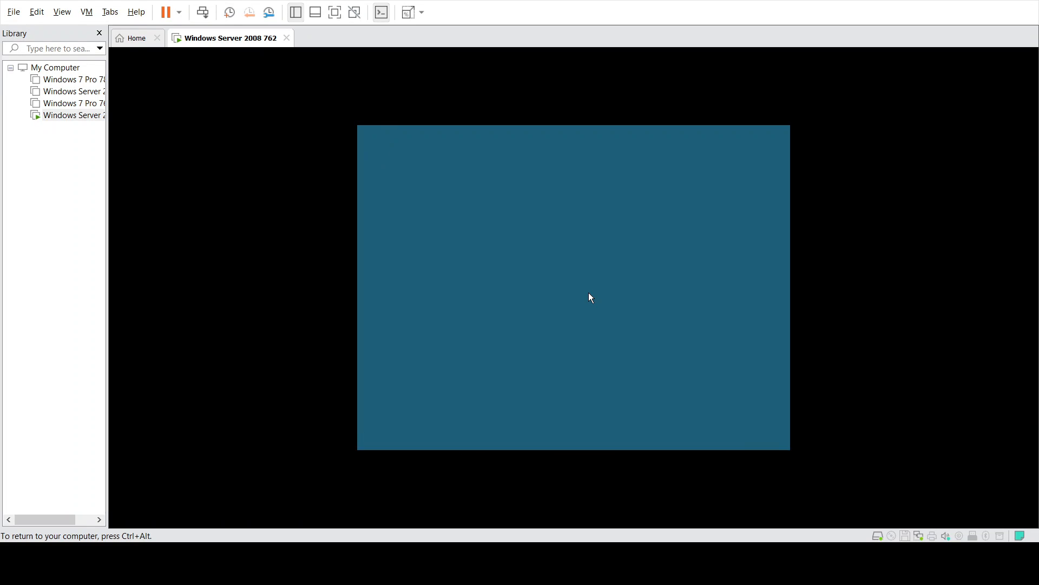
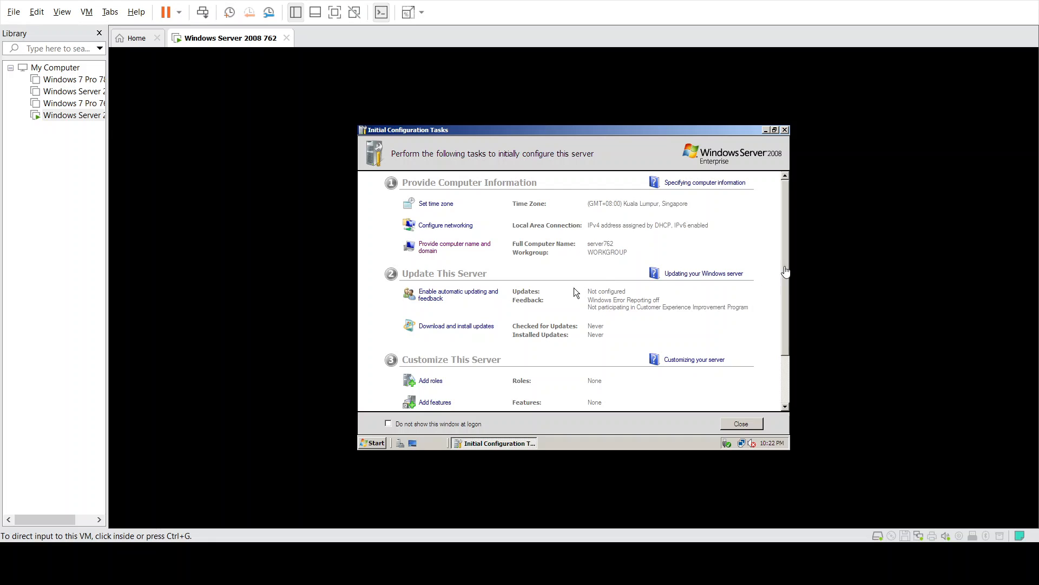
- Open Server Manager for server762 from Computer > Manage in the Start menu, approving the UAC prompt
click(785, 255)
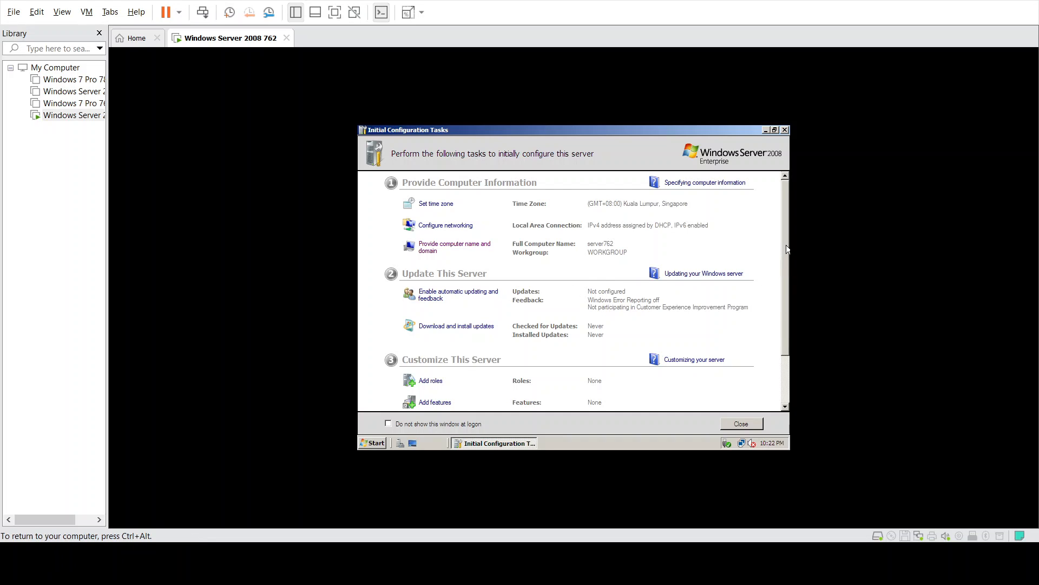
drag(786, 249, 787, 298)
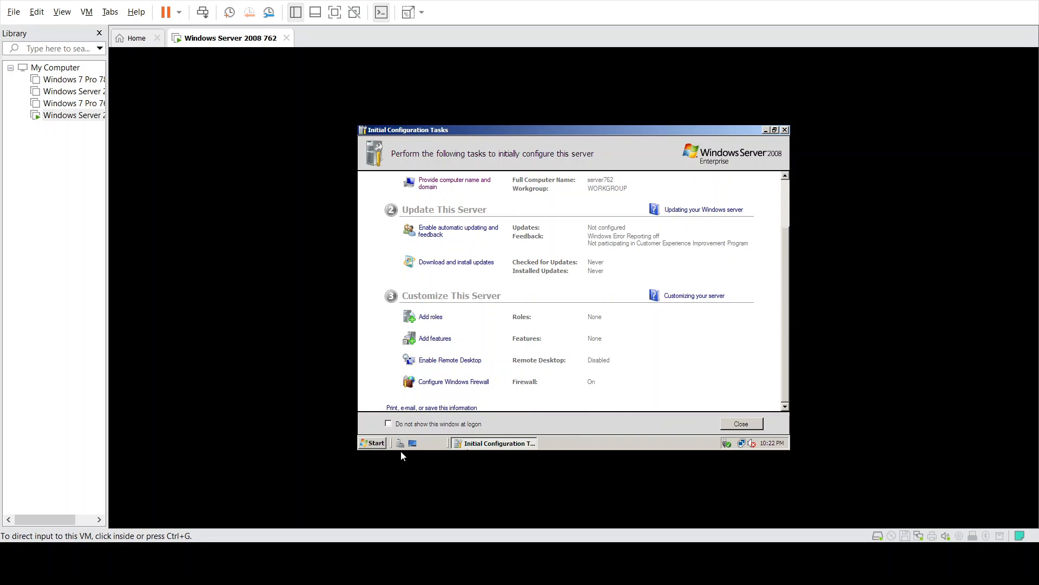
click(376, 444)
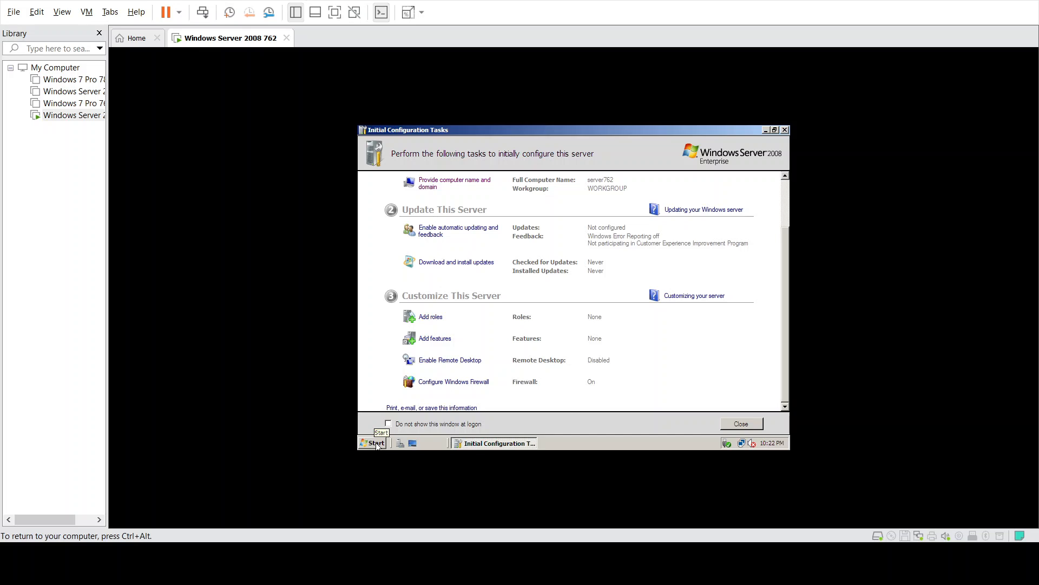
click(376, 444)
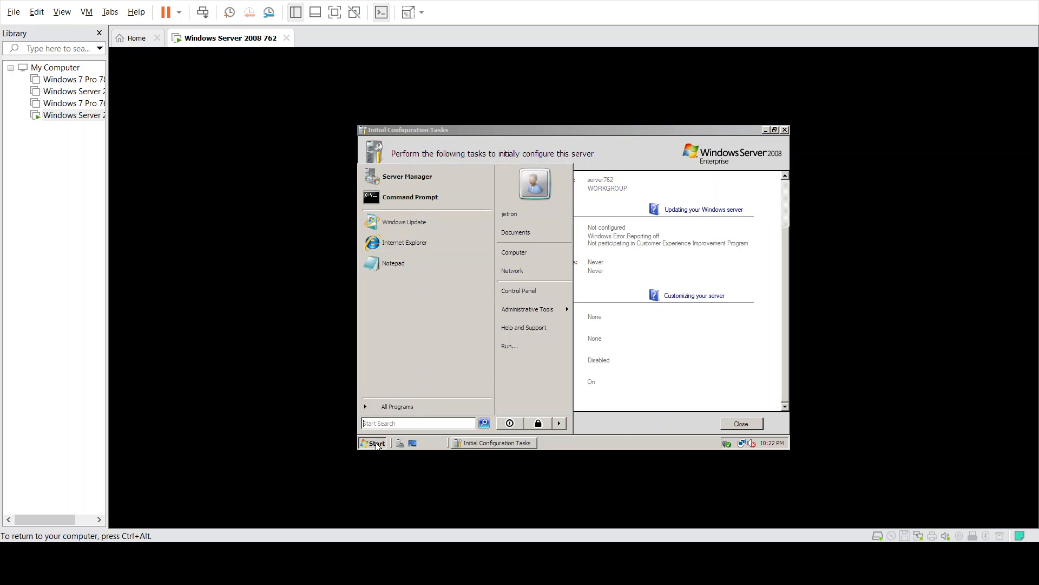
right_click(531, 252)
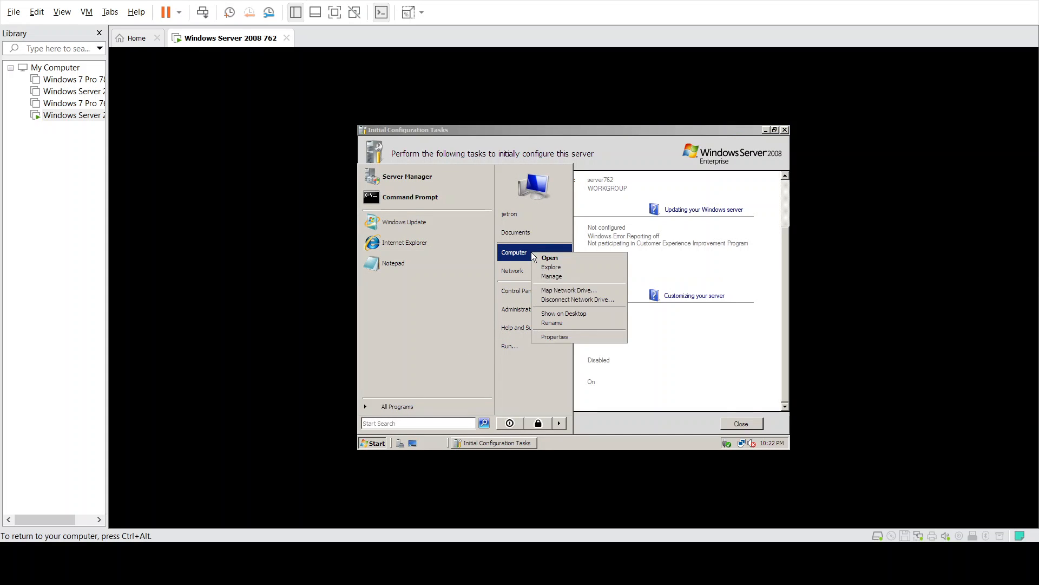
click(549, 277)
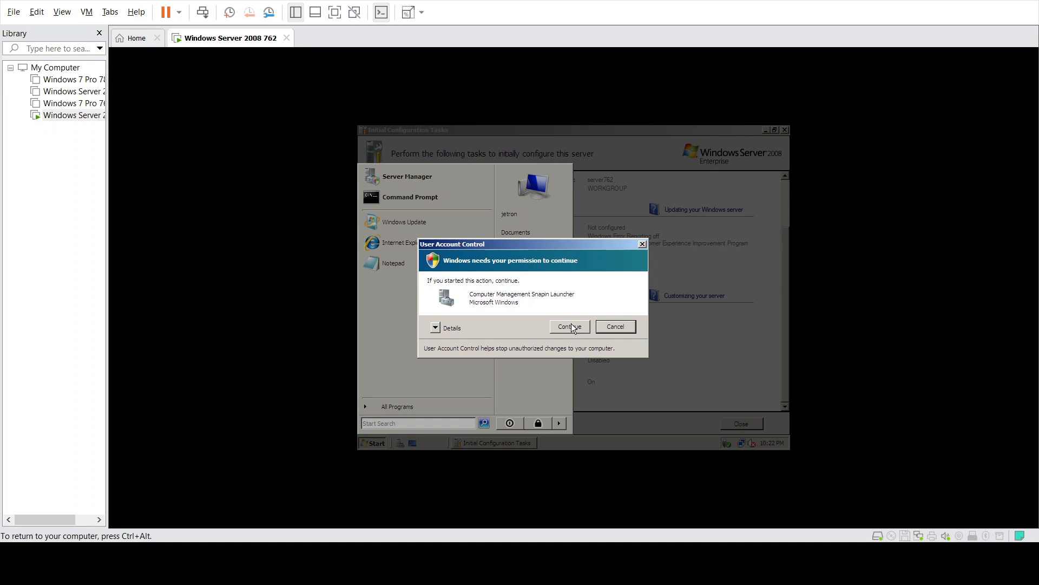
click(571, 324)
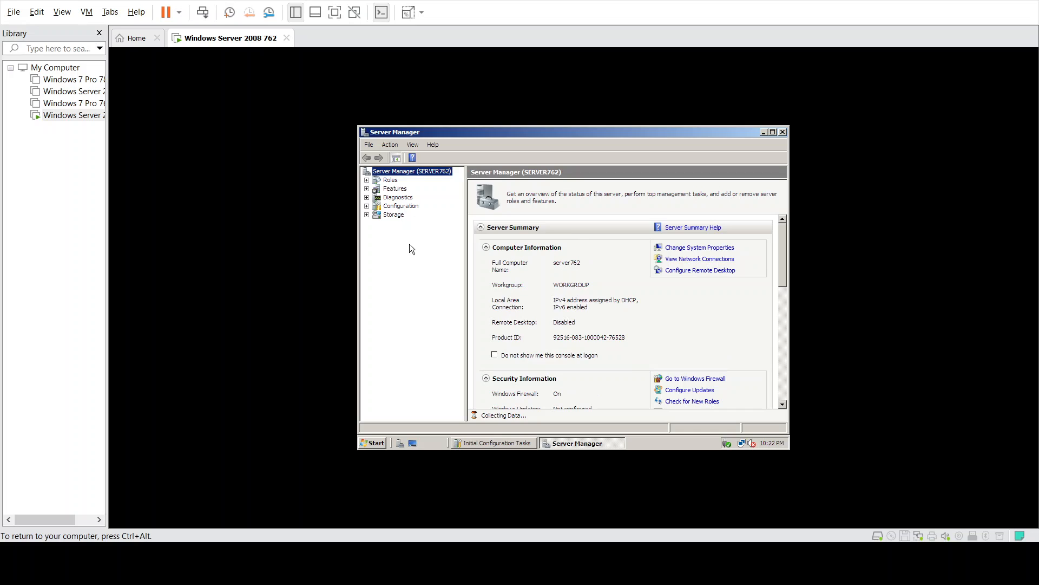
- Browse the Roles, Features, Diagnostics, Configuration and Storage sections of Server Manager
click(367, 181)
click(383, 182)
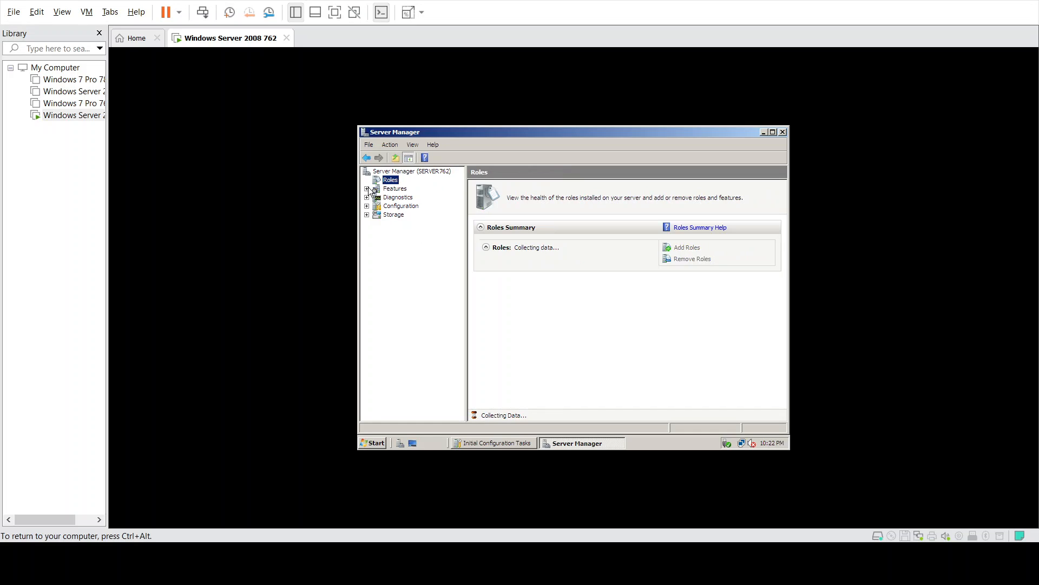
click(367, 189)
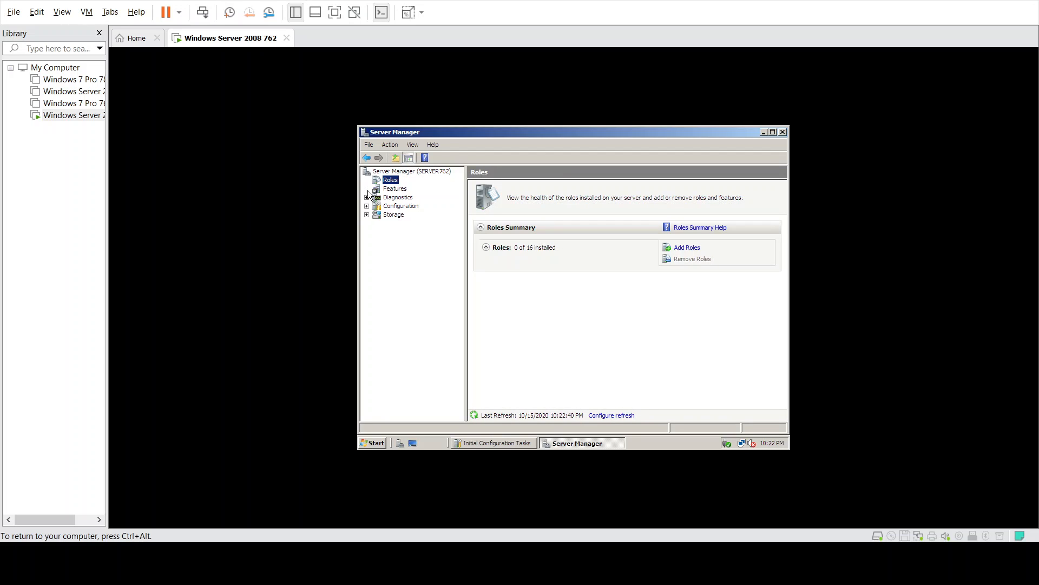
click(394, 190)
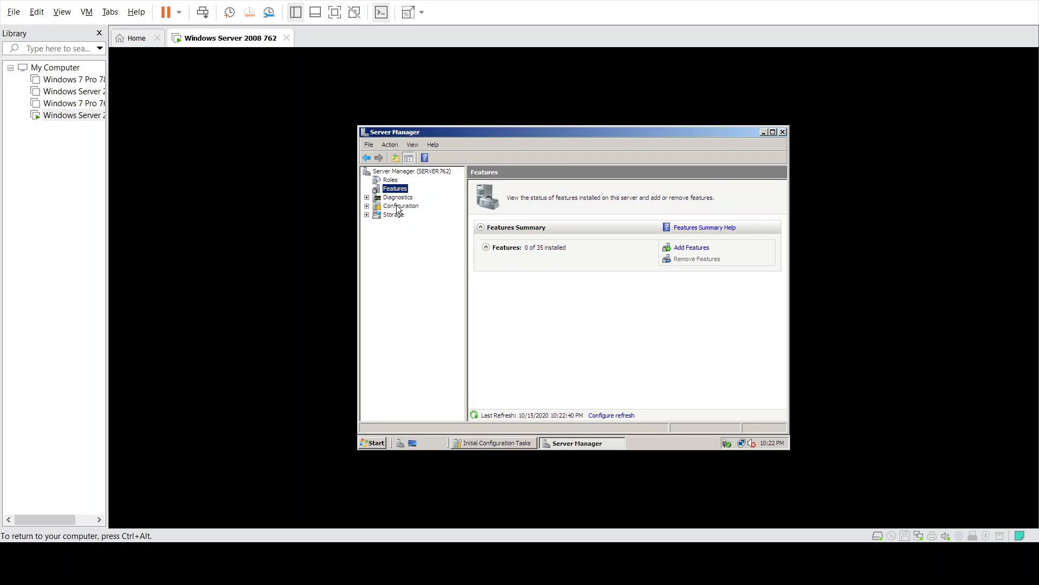
click(397, 197)
click(400, 206)
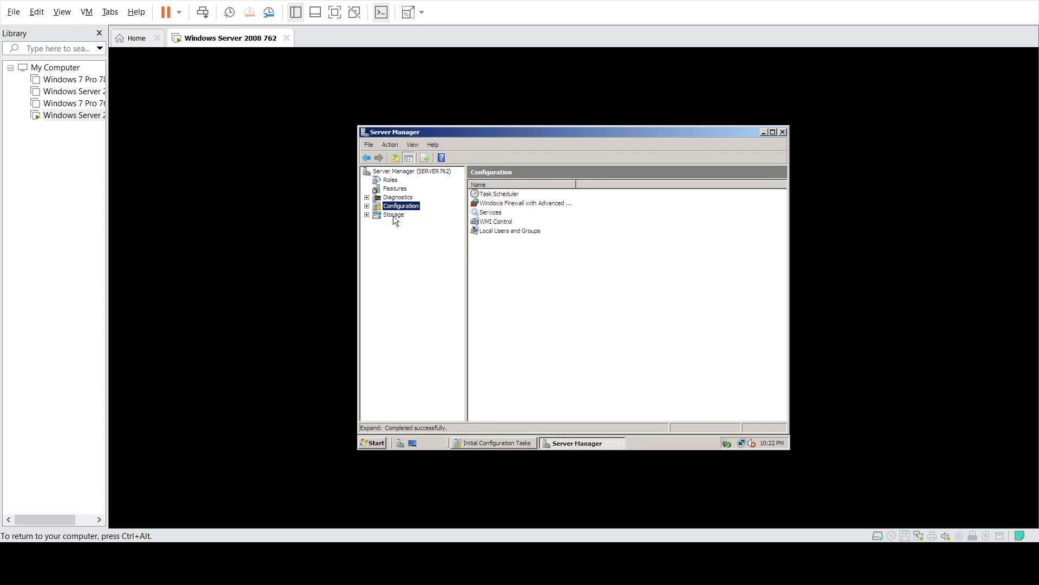
click(394, 215)
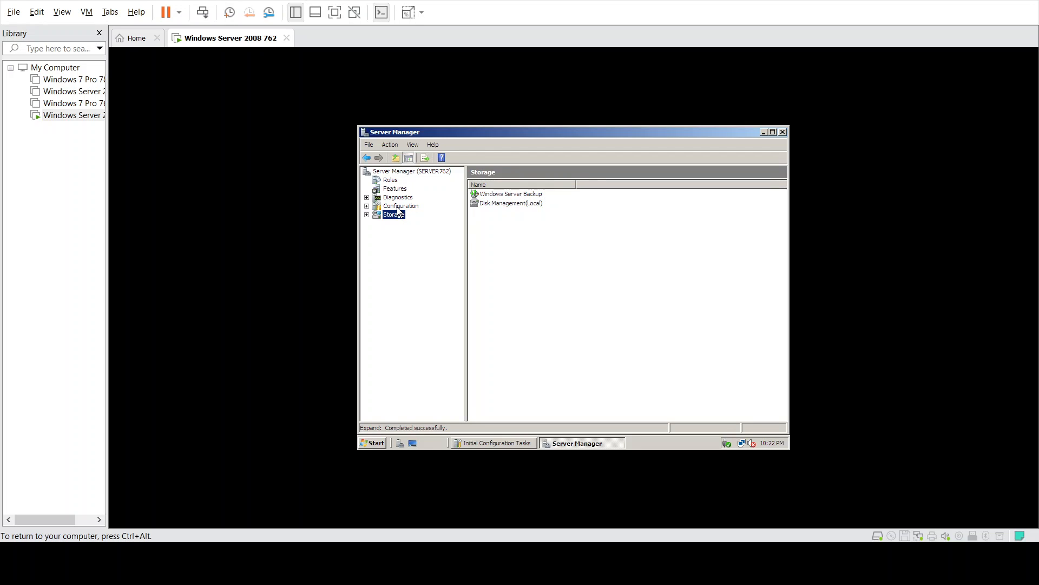
- Under Configuration, open Local Users and Groups and list the Users folder
click(398, 206)
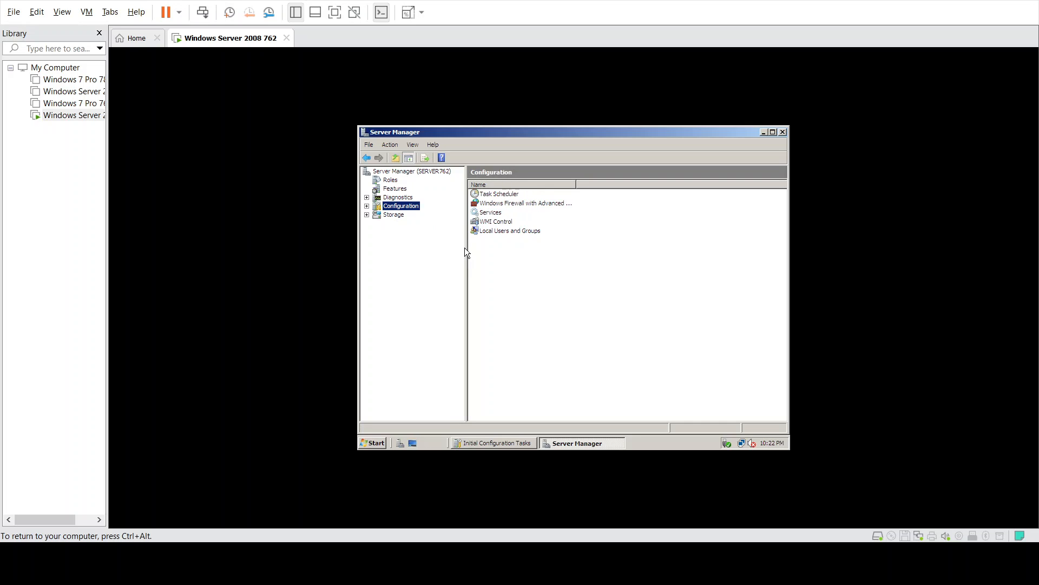
double_click(498, 231)
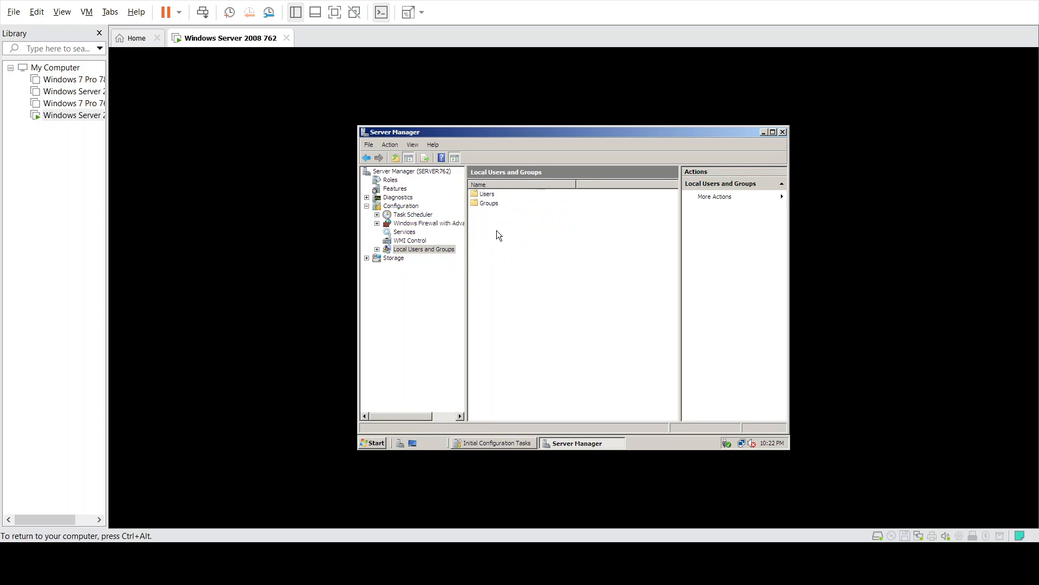
double_click(490, 195)
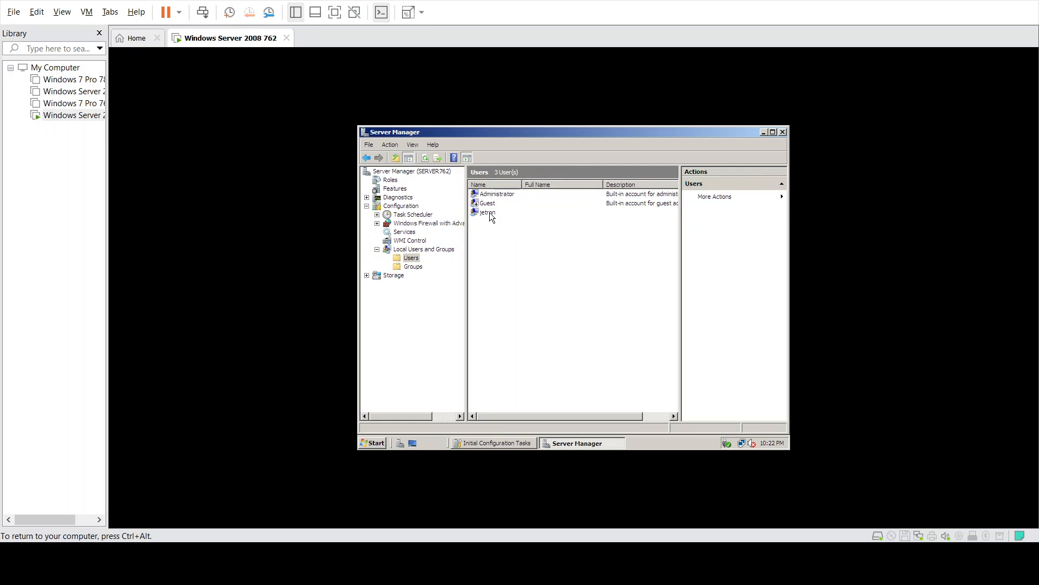
- Delete the personal user account, confirming even though it is logged on
right_click(492, 216)
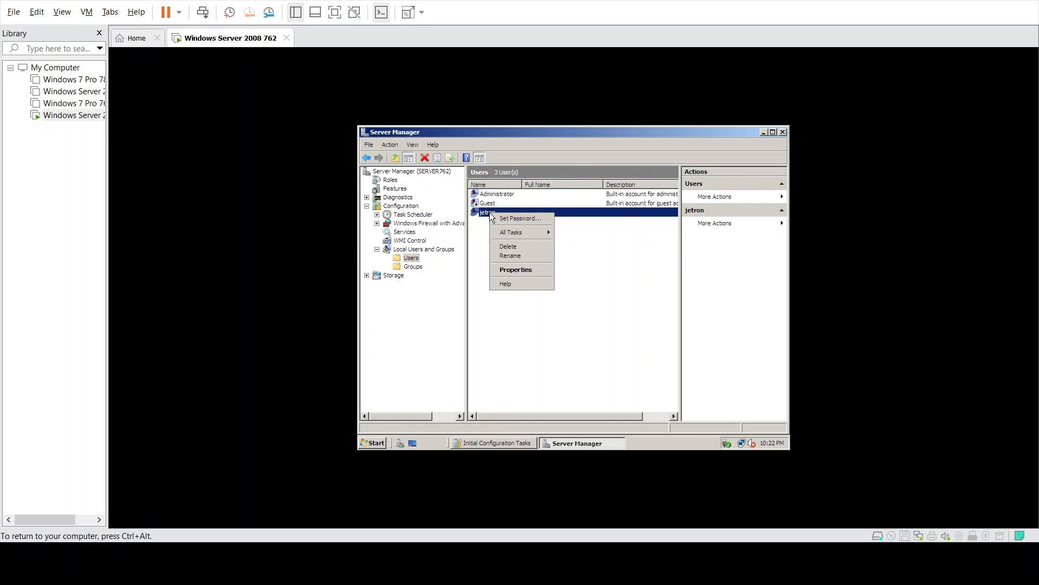
click(508, 247)
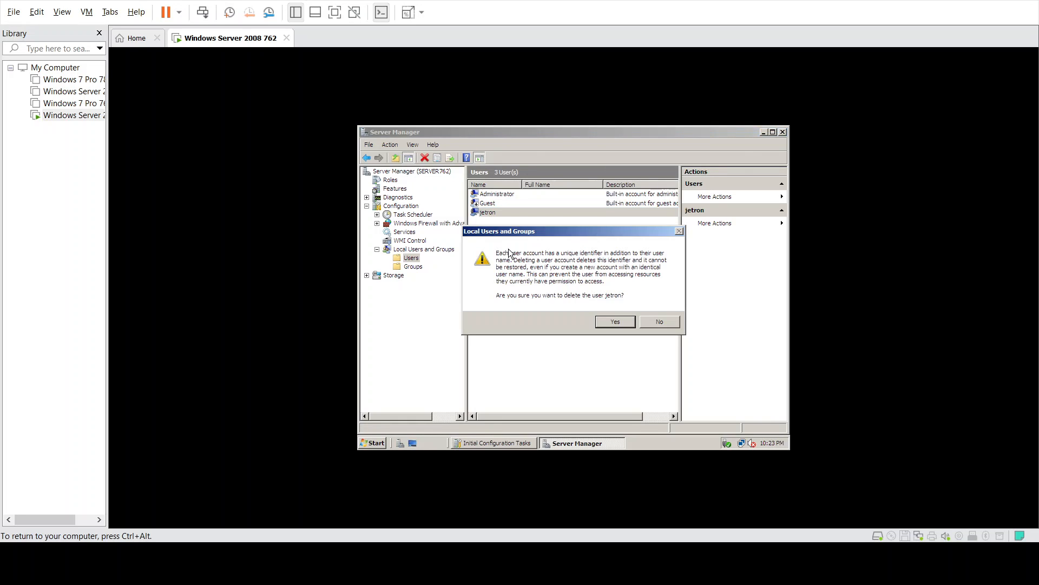
click(612, 321)
click(618, 315)
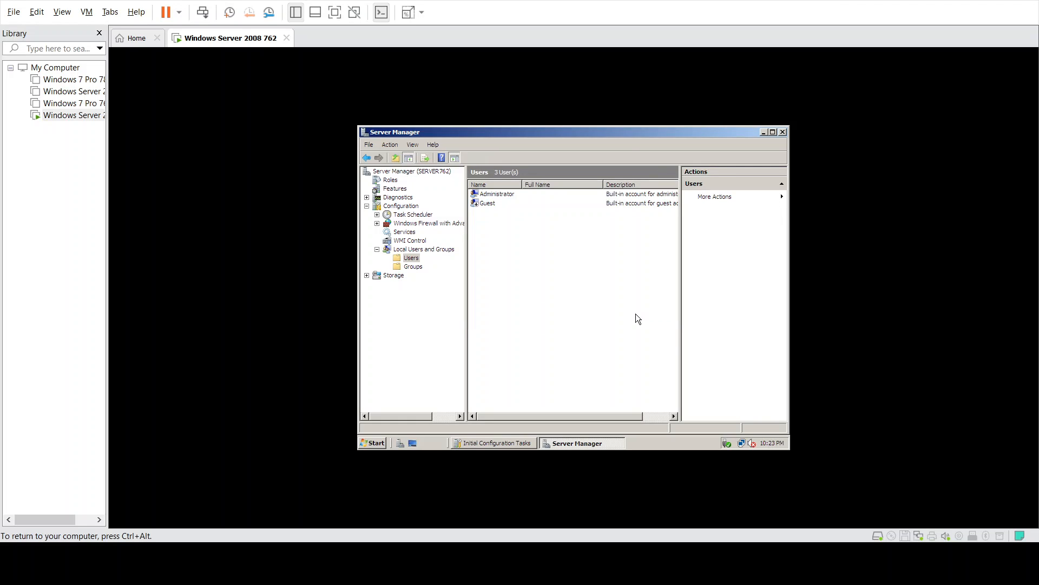
- Set a new password for the Administrator account and confirm it
click(503, 194)
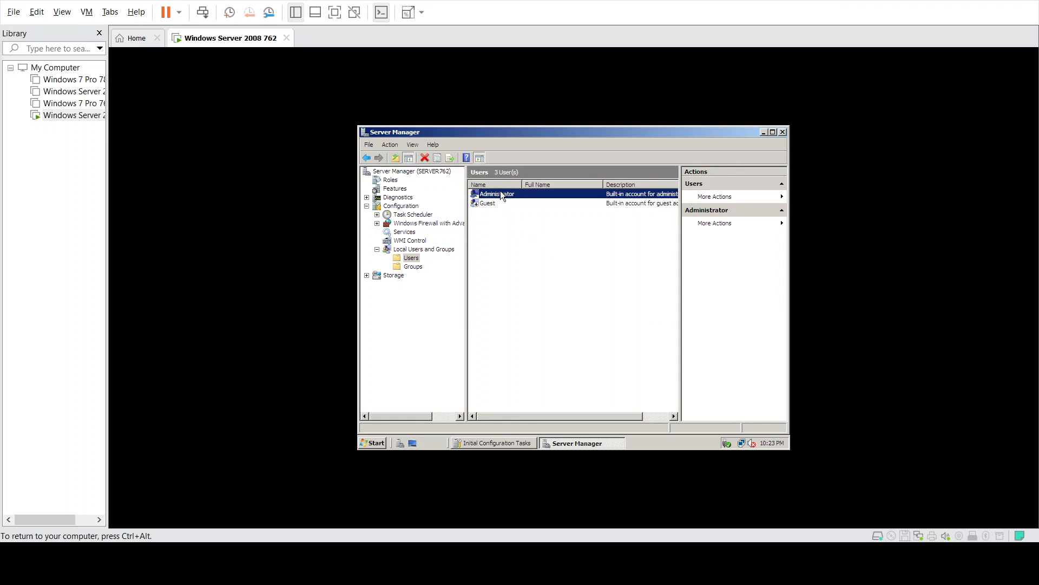
right_click(501, 193)
click(517, 199)
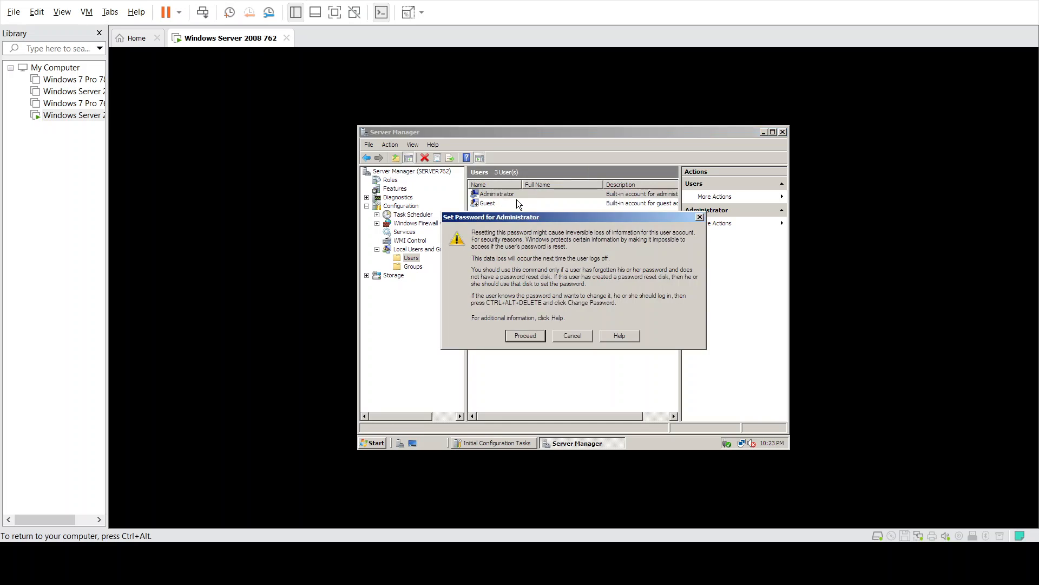
click(525, 336)
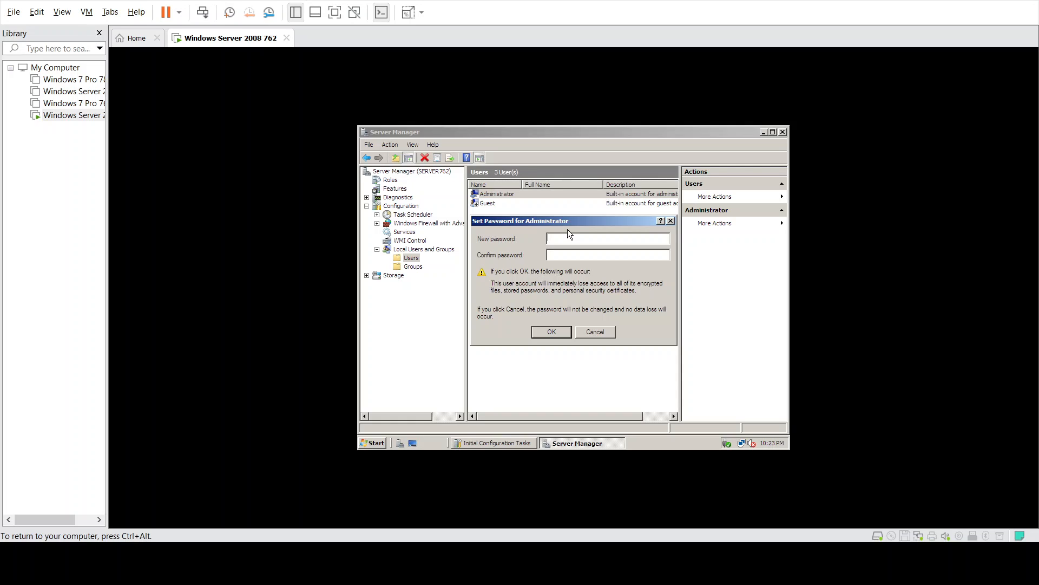
text(••••••••••••••••)
click(550, 331)
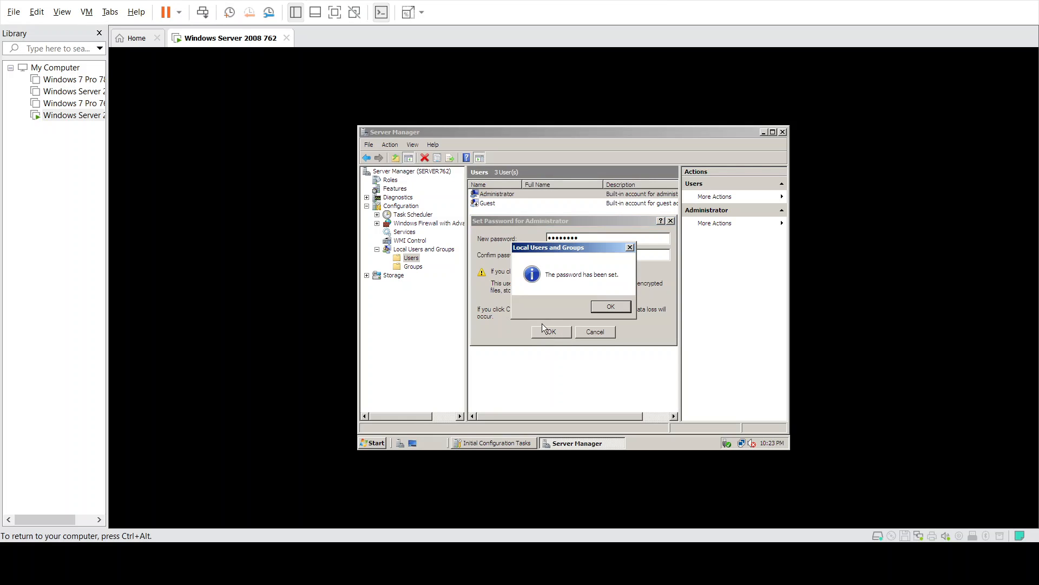
click(610, 307)
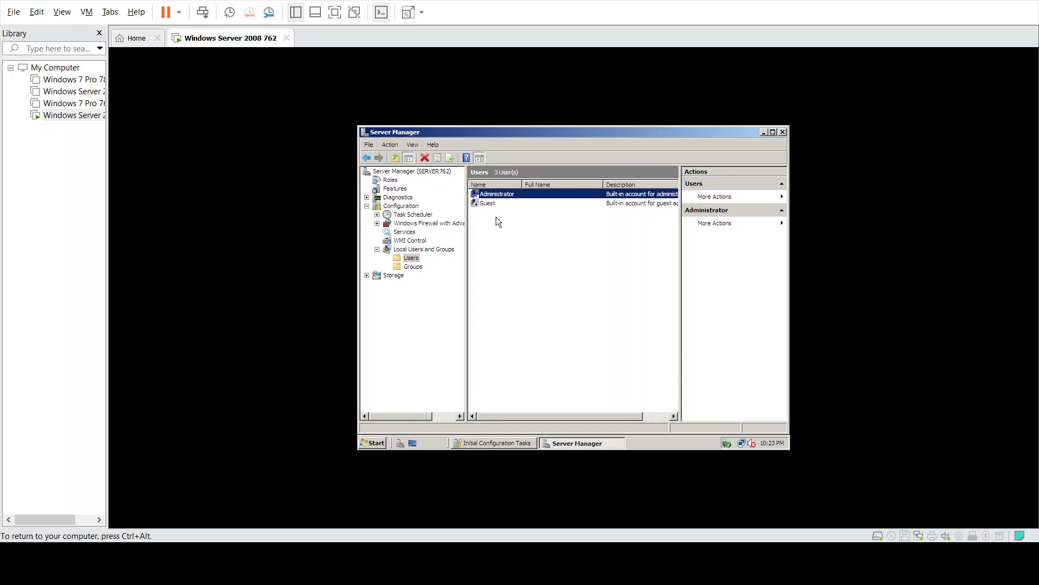
- Close Server Manager and restart the server with reason Hardware: Maintenance (Planned)
click(783, 133)
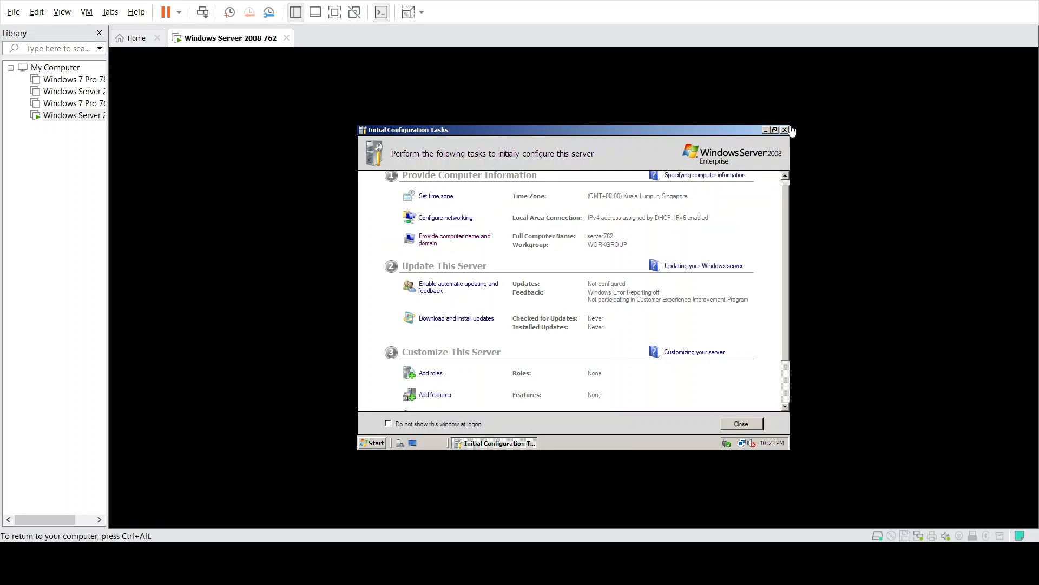
click(374, 443)
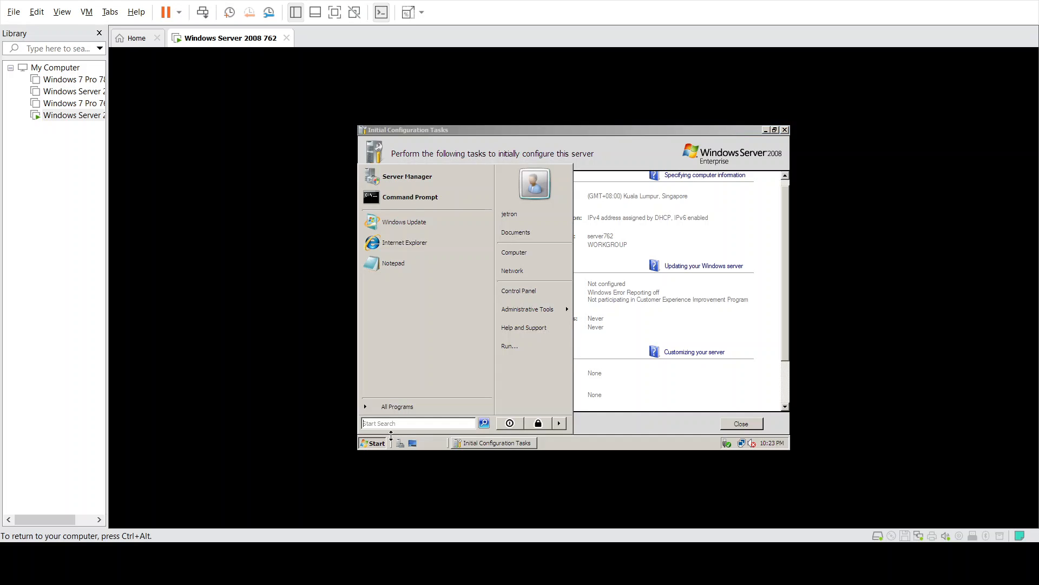
click(559, 423)
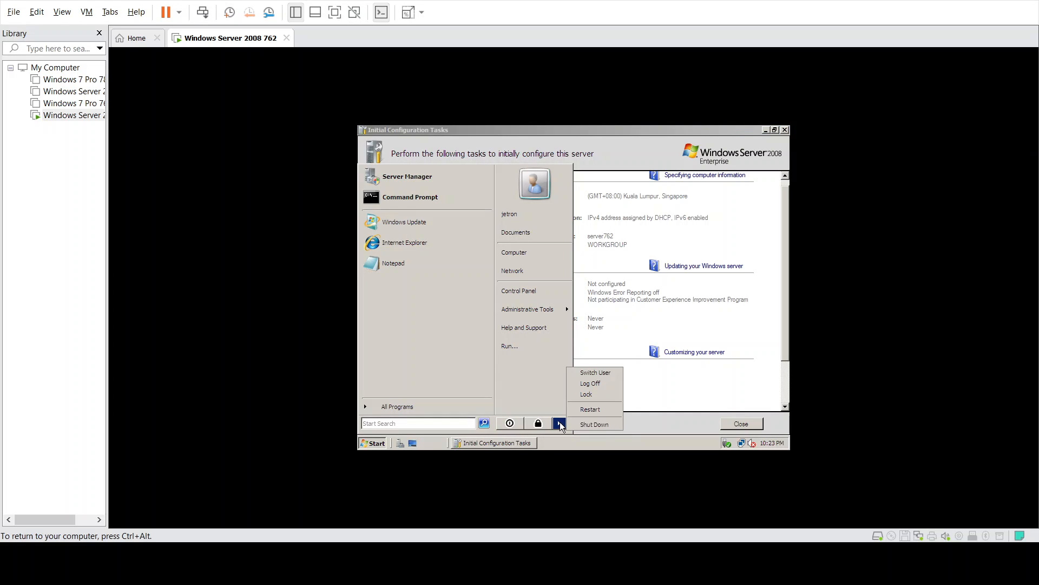
click(585, 409)
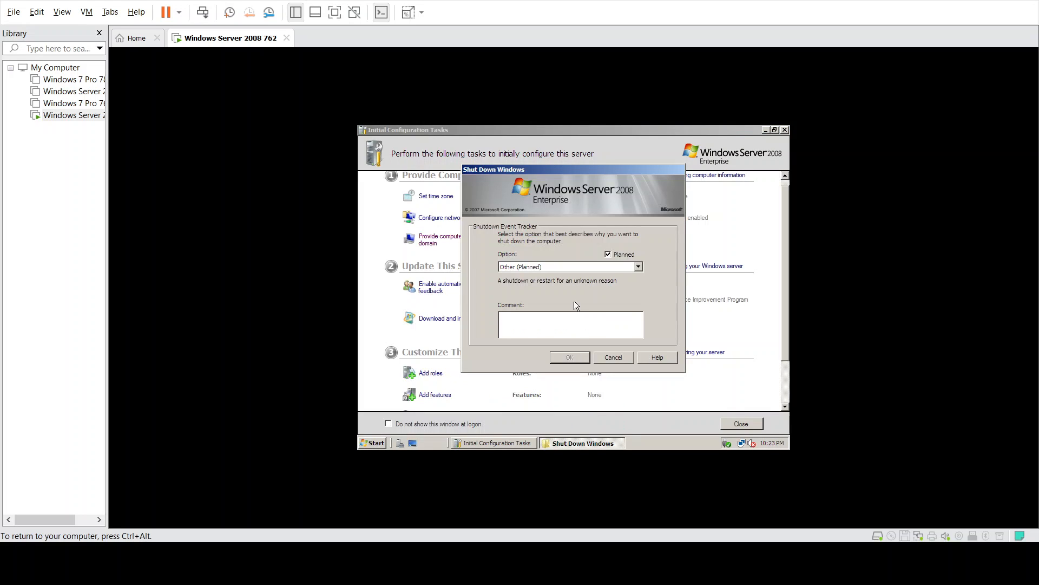
click(589, 265)
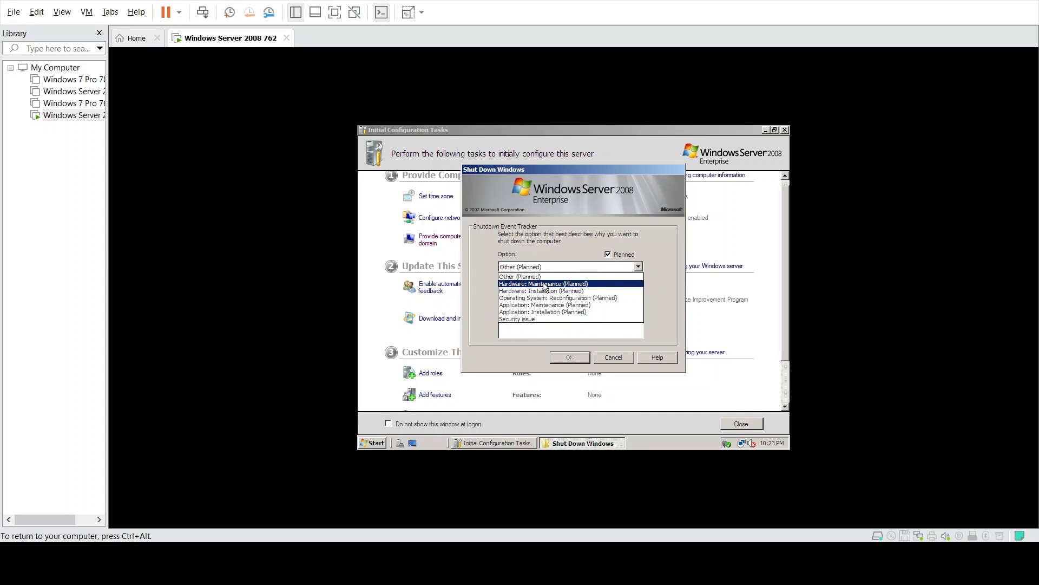
click(545, 287)
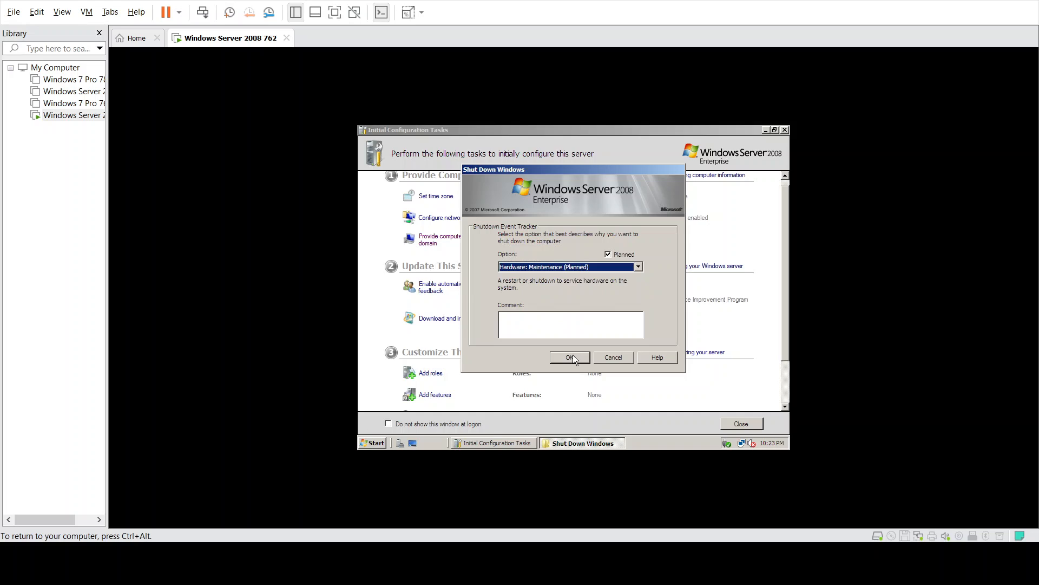
click(572, 355)
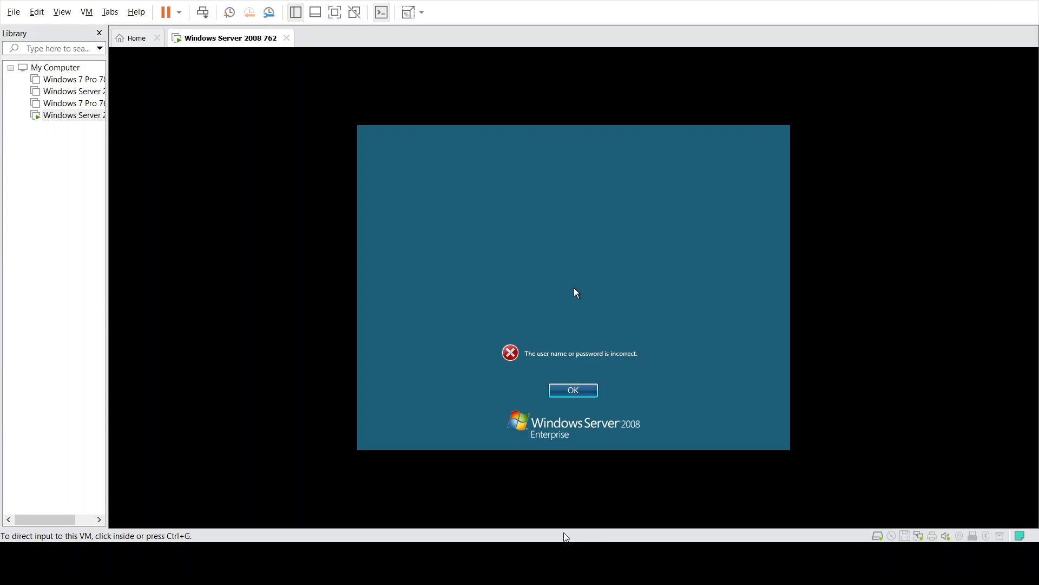
- Dismiss the incorrect password error and log on to the server as Administrator
click(592, 397)
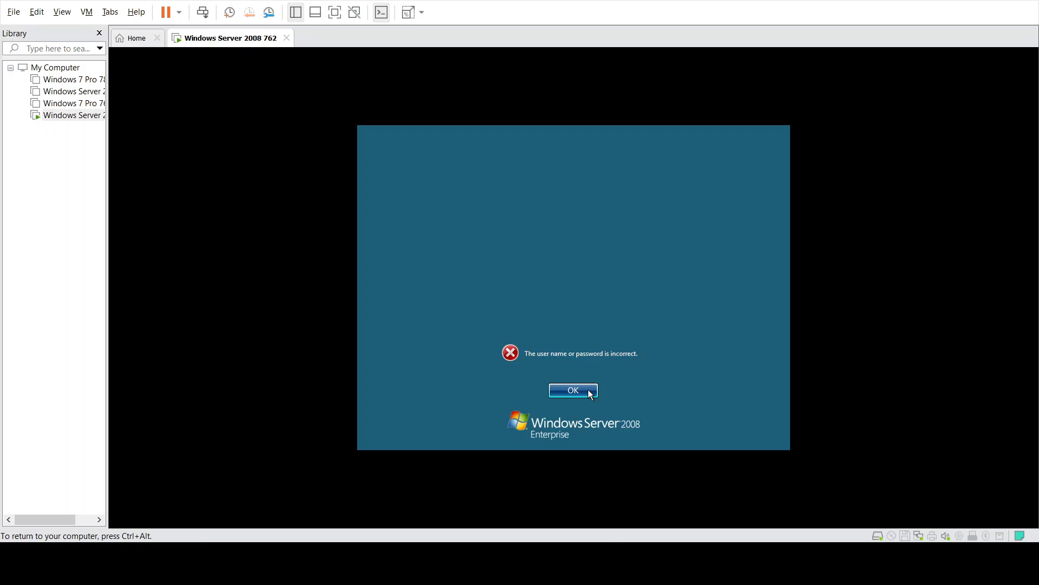
click(584, 389)
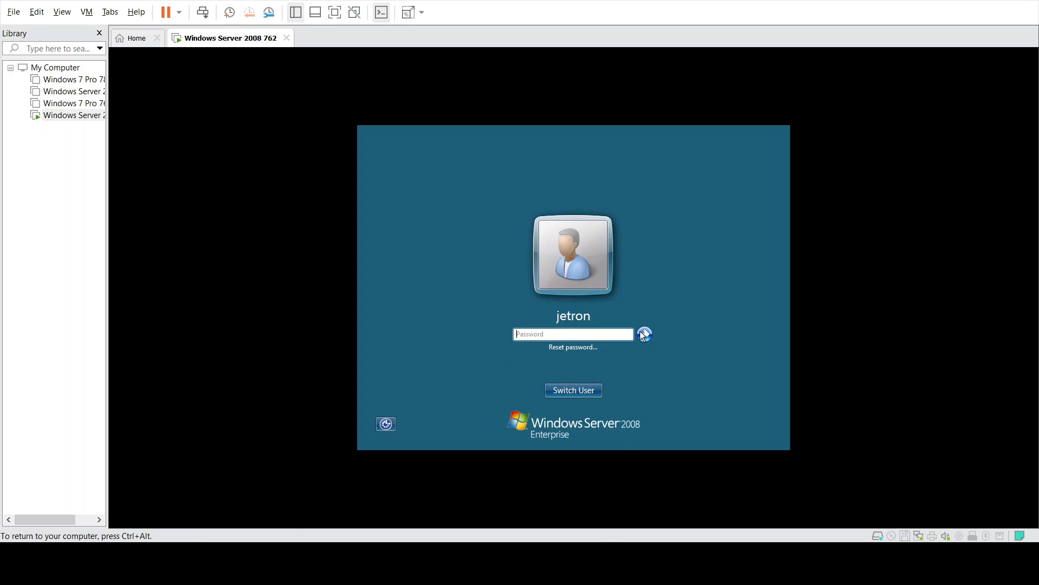
click(570, 388)
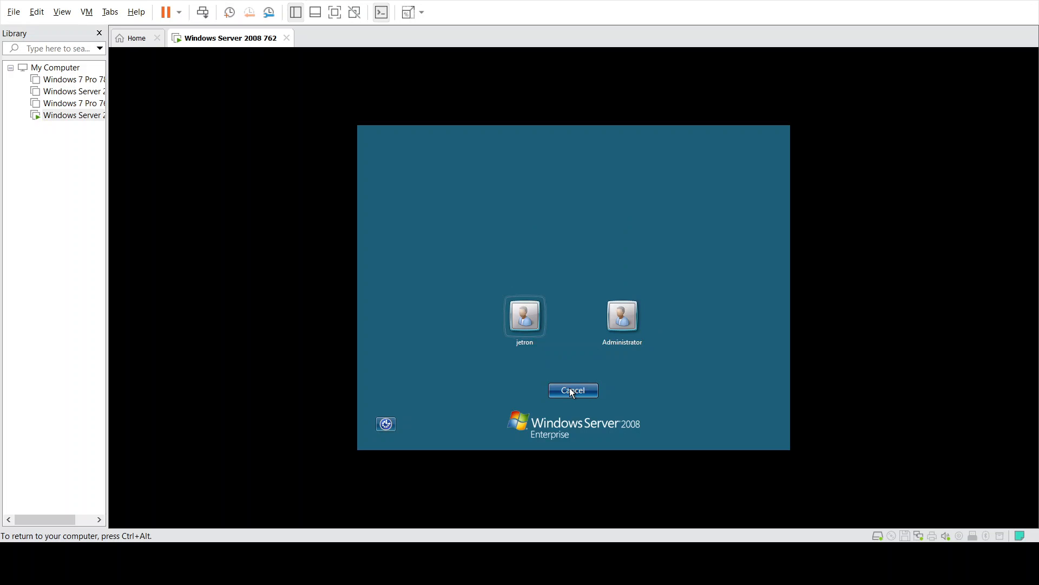
click(622, 313)
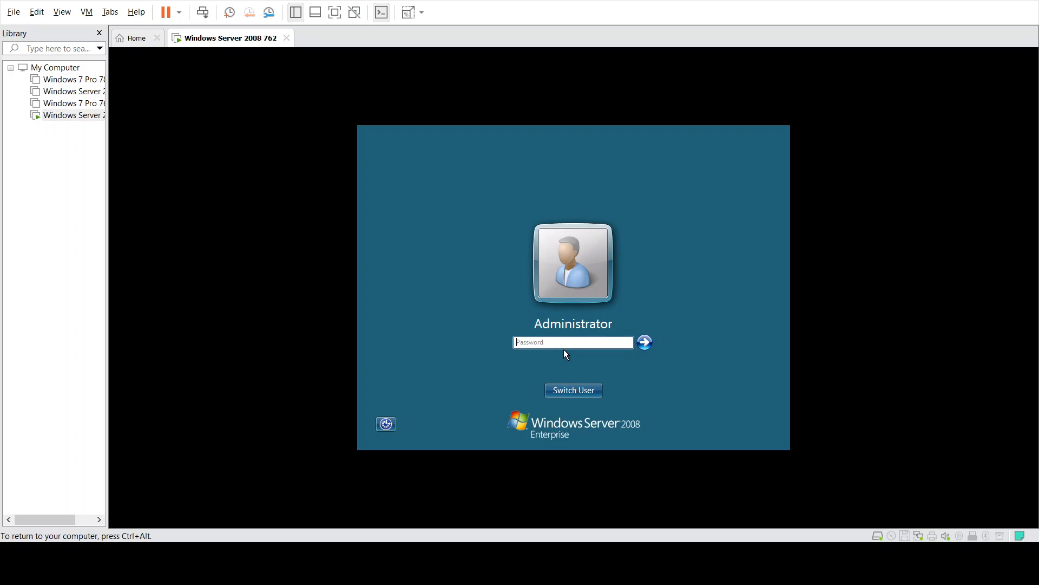
text(******)
click(645, 342)
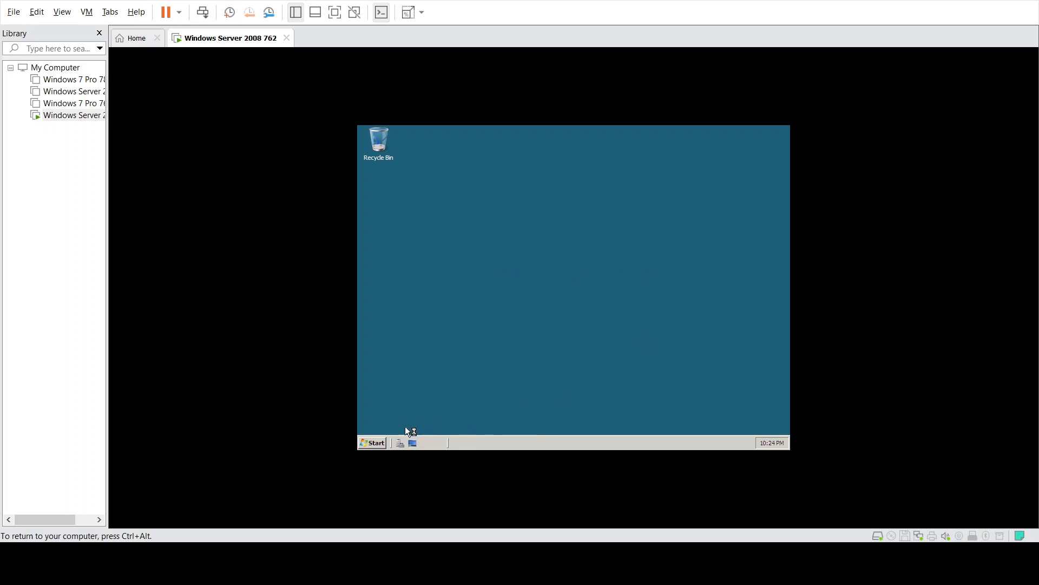
- Scroll Initial Configuration Tasks down to where Remote Desktop shows Disabled
click(377, 443)
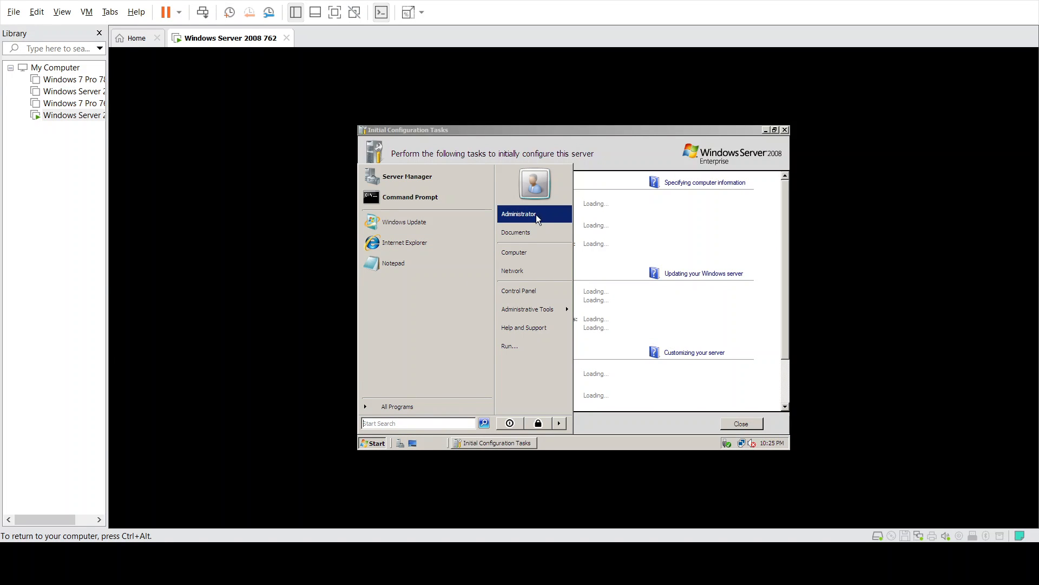
click(640, 134)
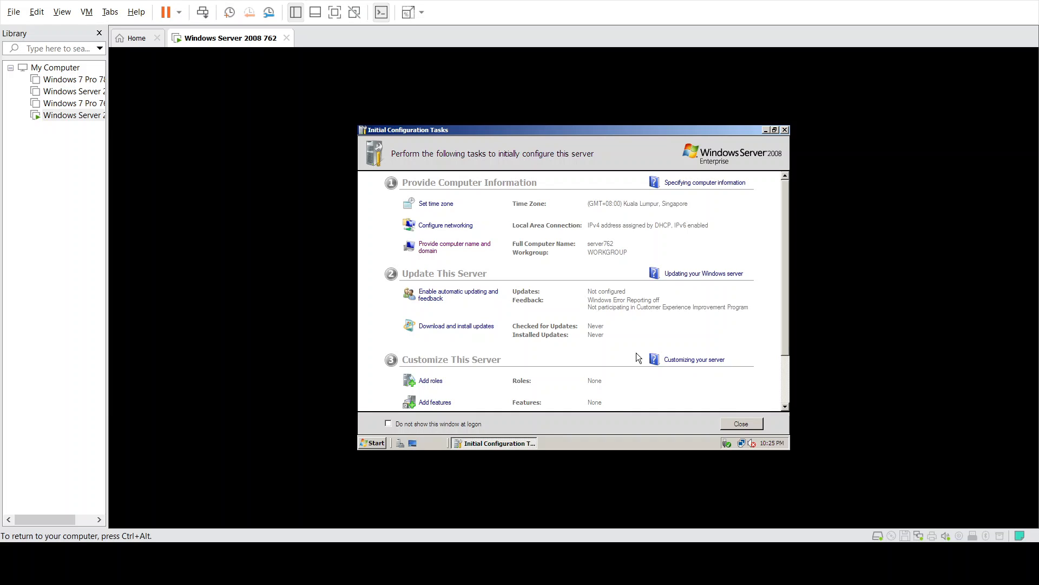
scroll(637, 354, down, 3)
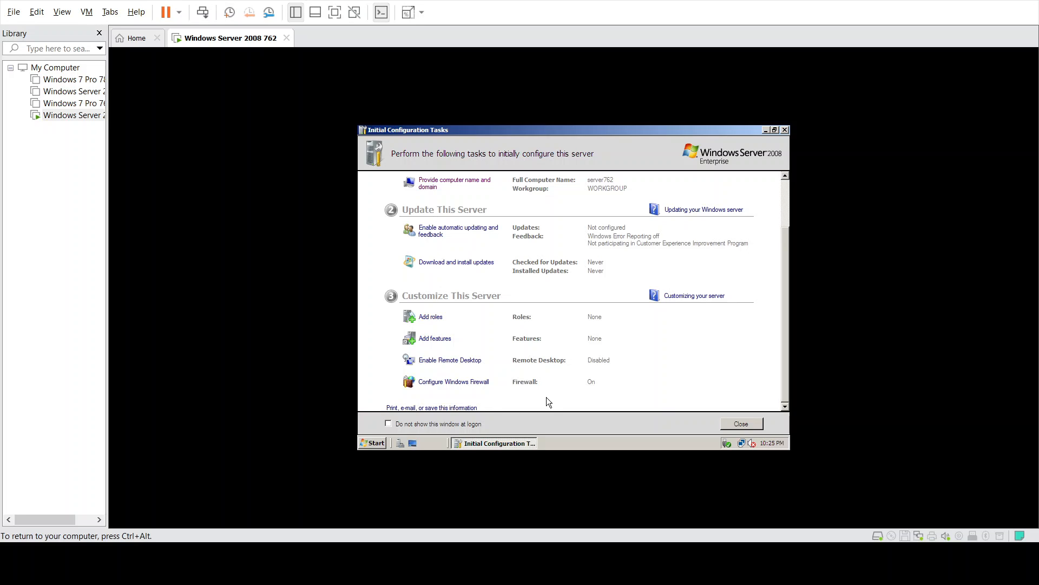
click(374, 445)
click(375, 444)
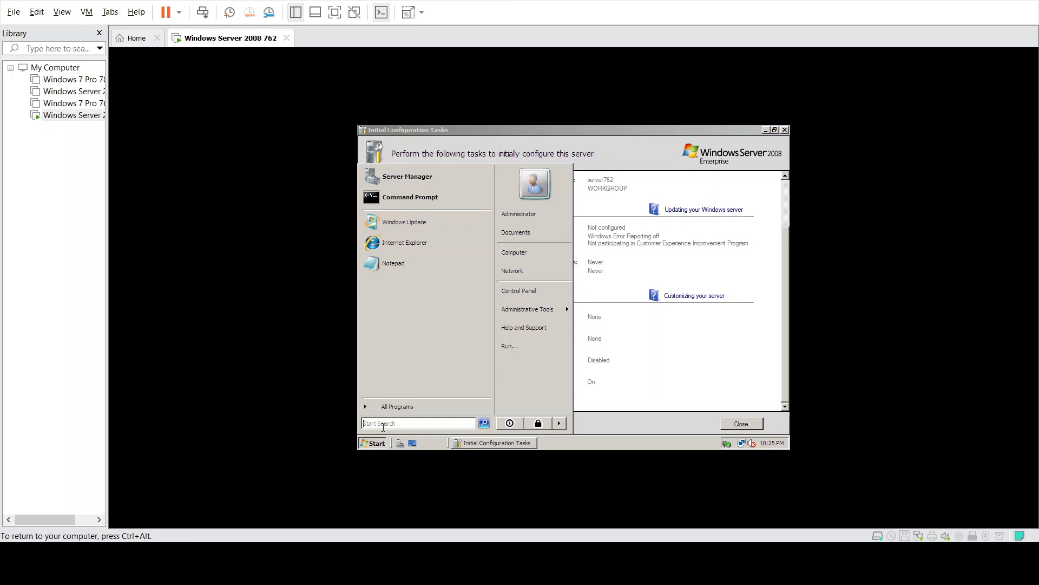
text(cmd)
key(Return)
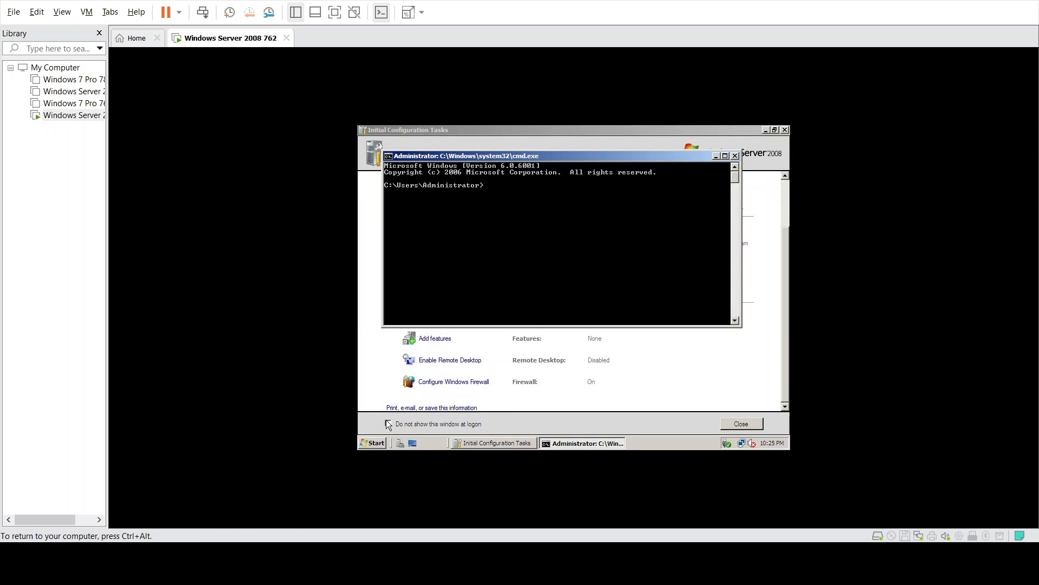
text(ipc)
text(i)
key(BackSpace)
text(of)
key(BackSpace)
key(BackSpace)
key(Return)
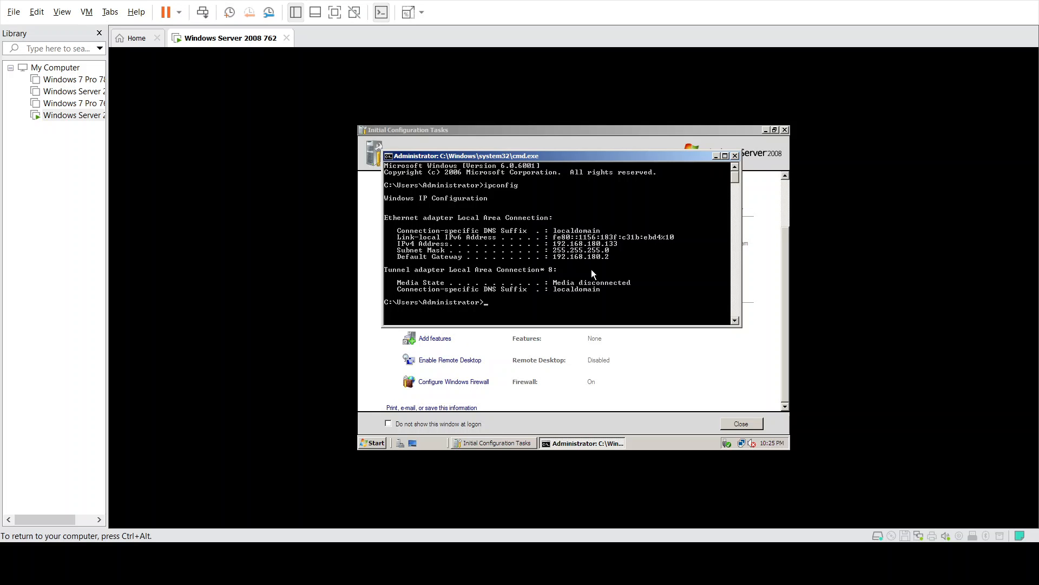
click(734, 156)
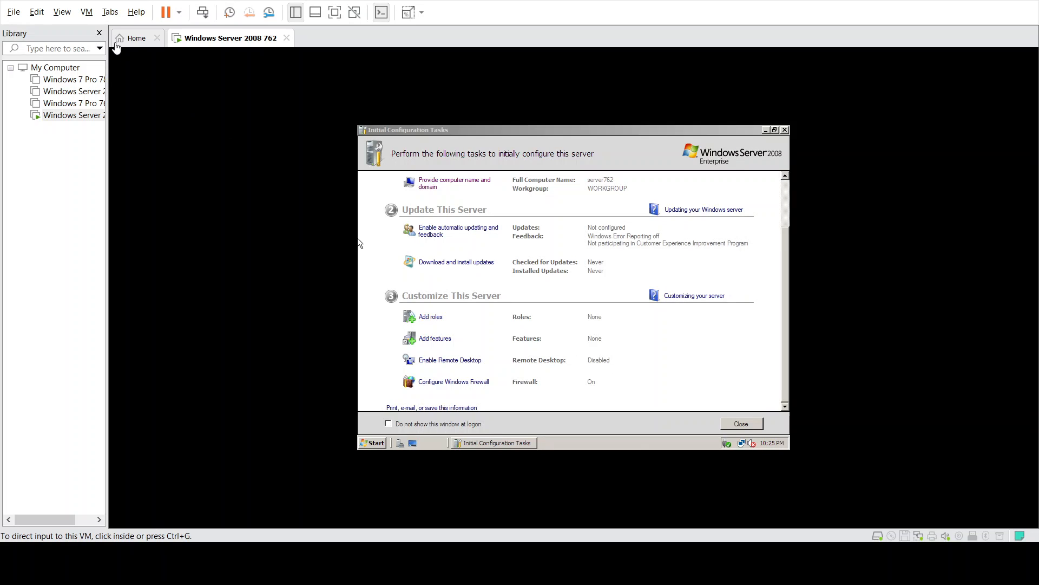
- Widen the Library sidebar, open Windows 7 Pro 762 and power it on
drag(108, 67, 152, 70)
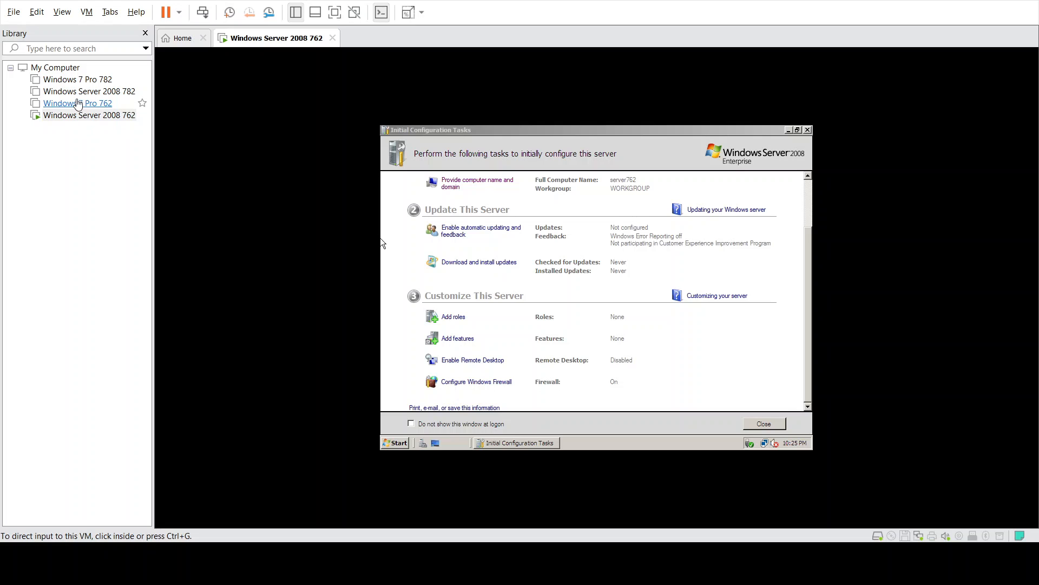
click(63, 104)
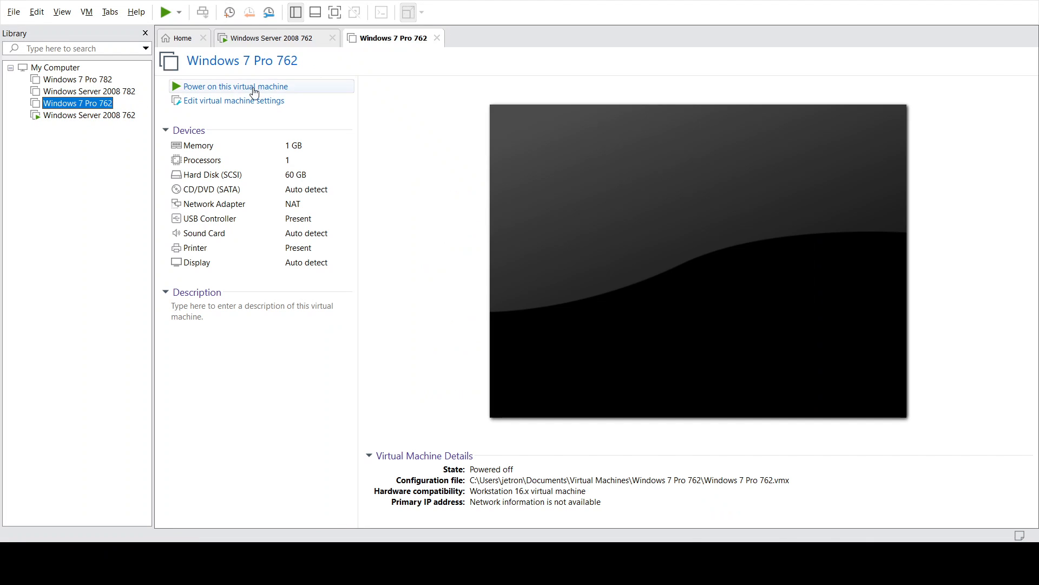
click(245, 89)
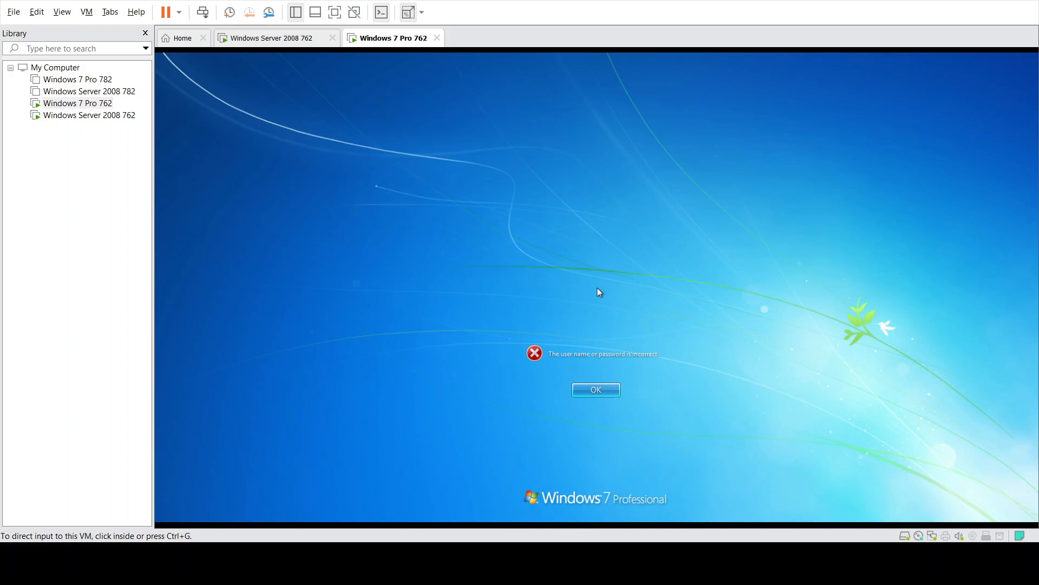
- Dismiss the password error and log on to Windows 7 as administrator through Other User
click(602, 391)
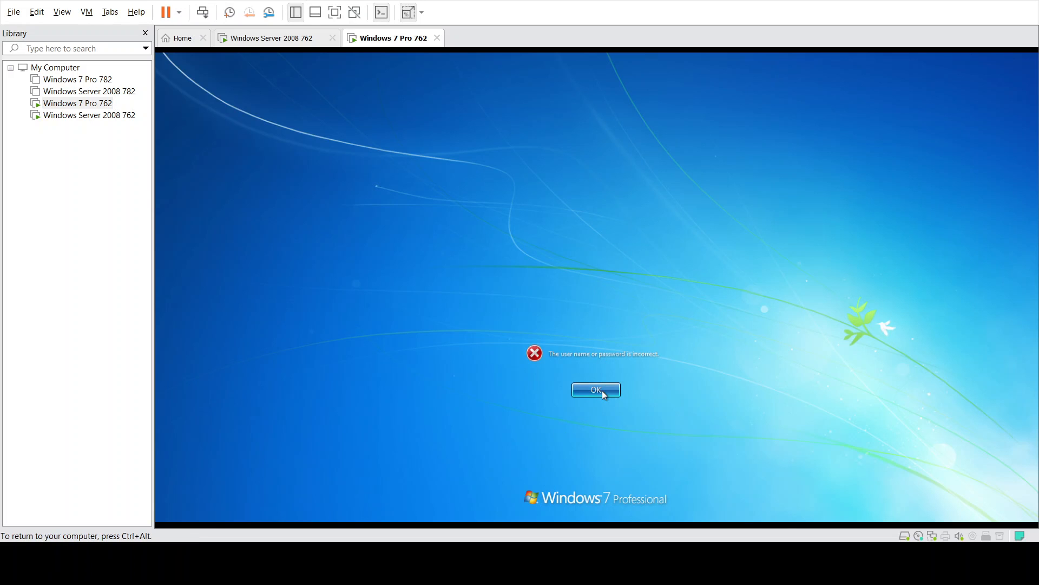
click(602, 391)
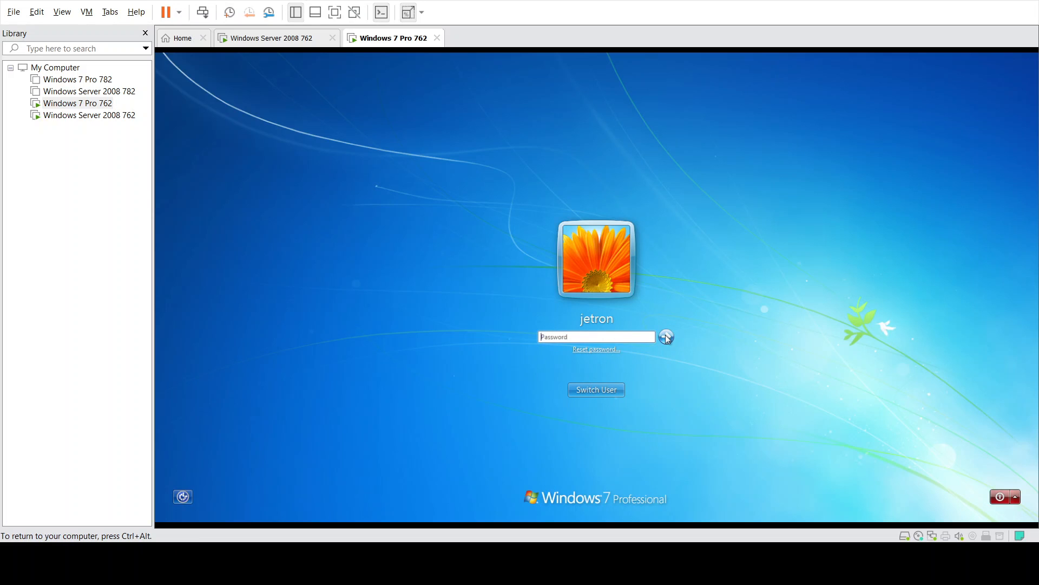
click(606, 390)
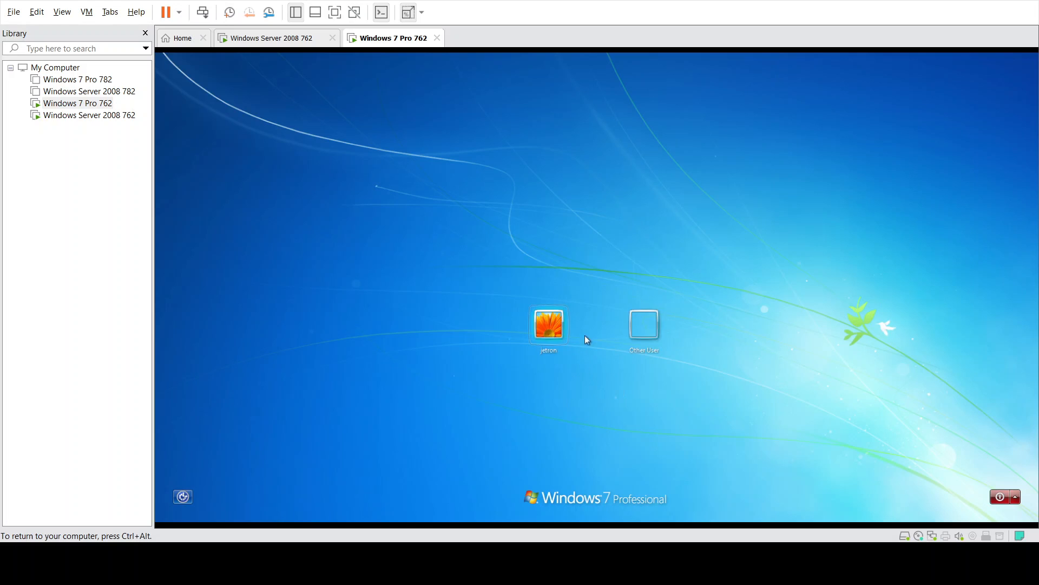
click(644, 324)
text(a)
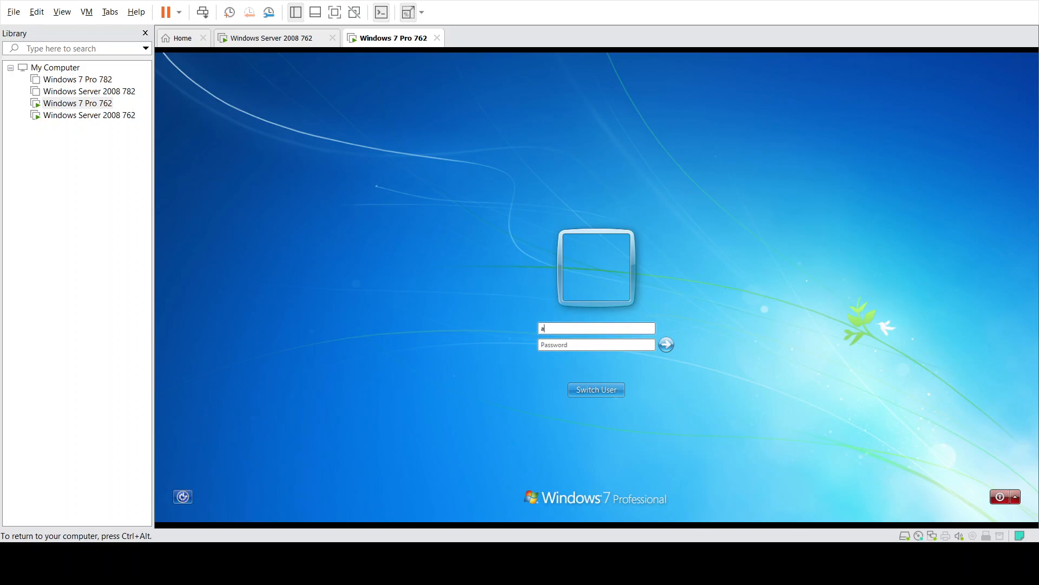
text(dministrator*******)
click(666, 344)
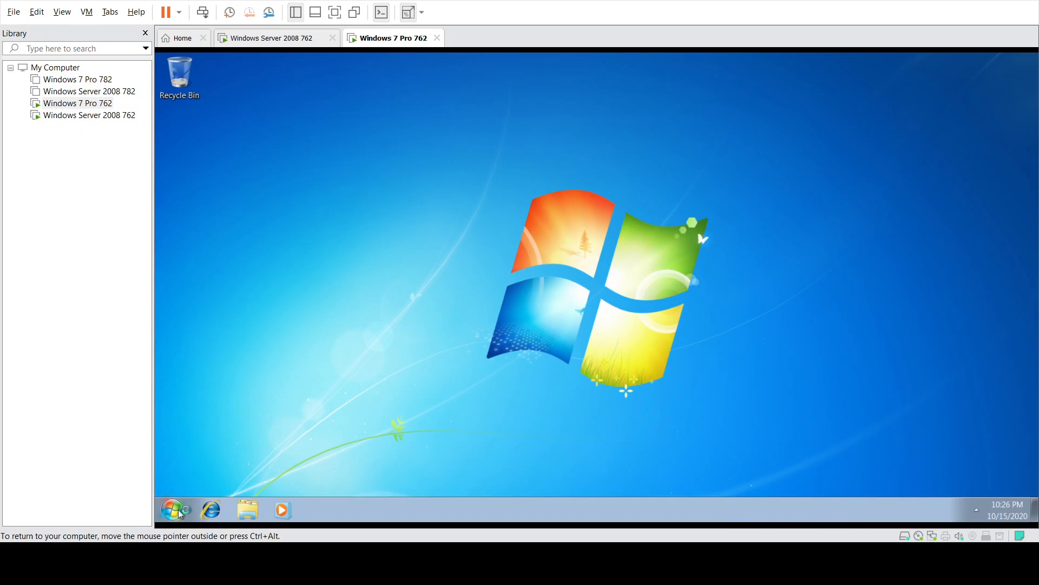
click(178, 512)
- Check the Windows 7 local user accounts in Computer Management, then close it
right_click(361, 344)
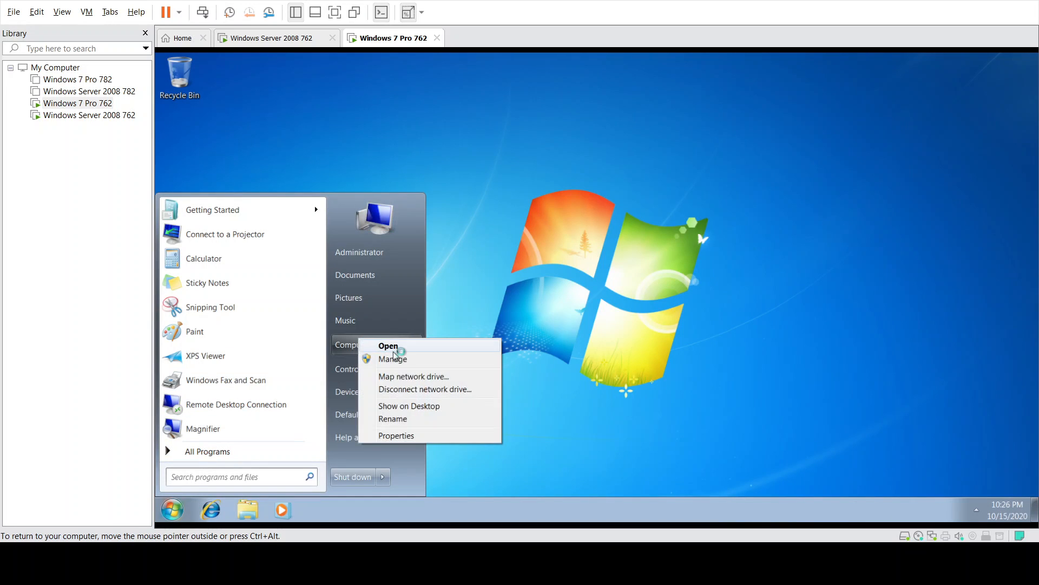
click(391, 359)
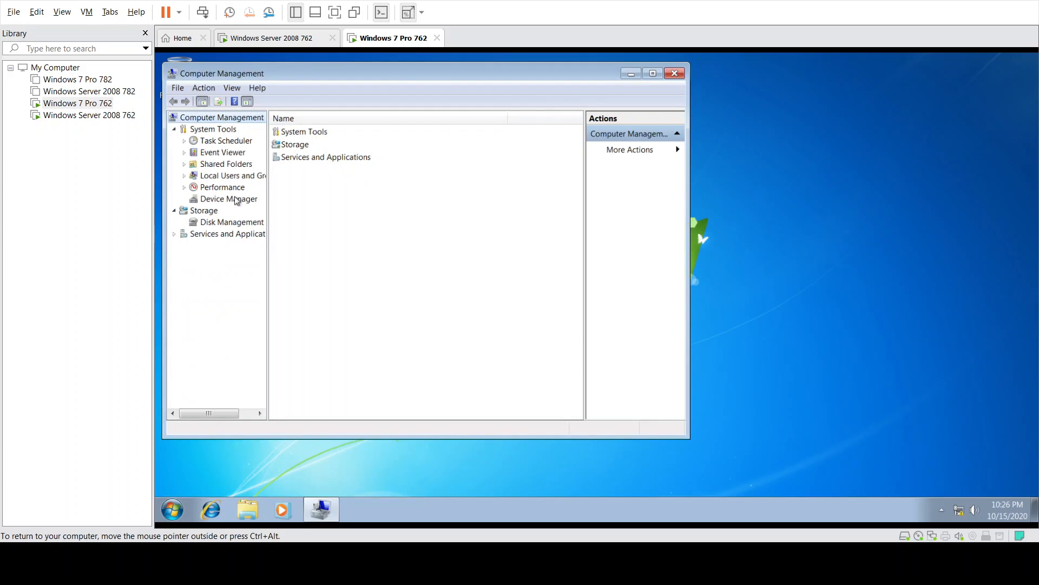
click(231, 174)
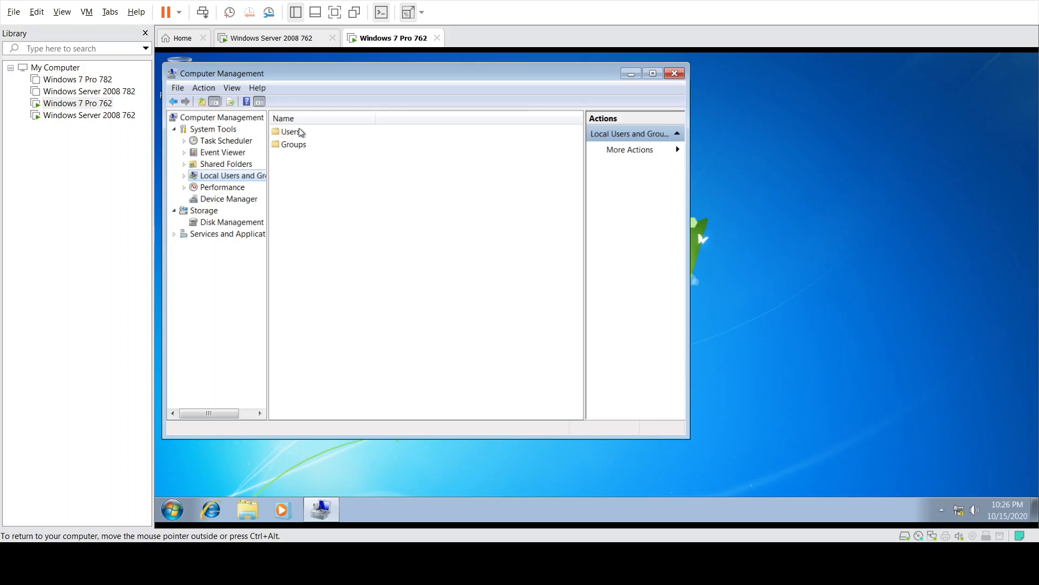
double_click(301, 131)
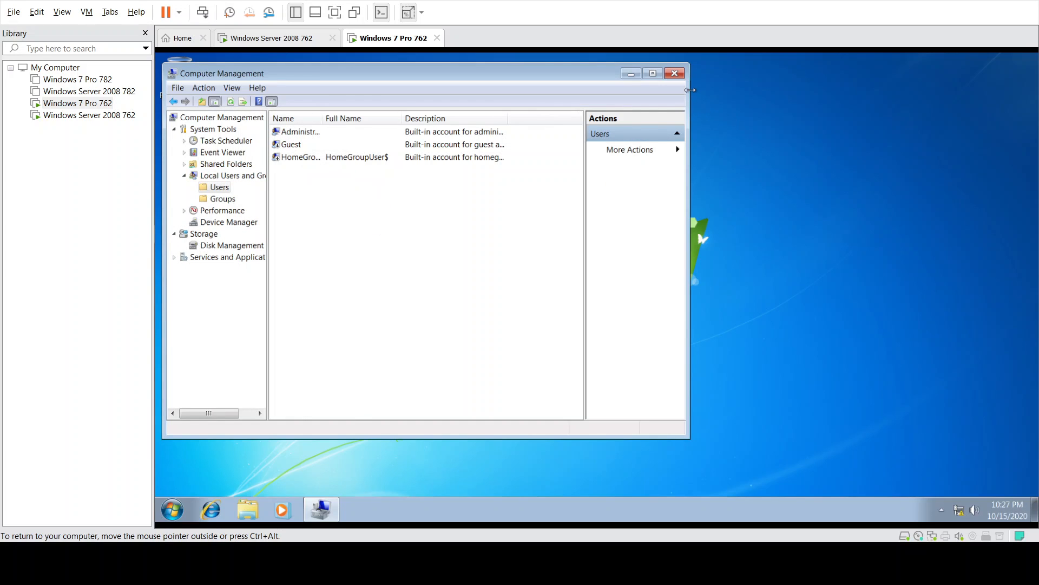
click(674, 73)
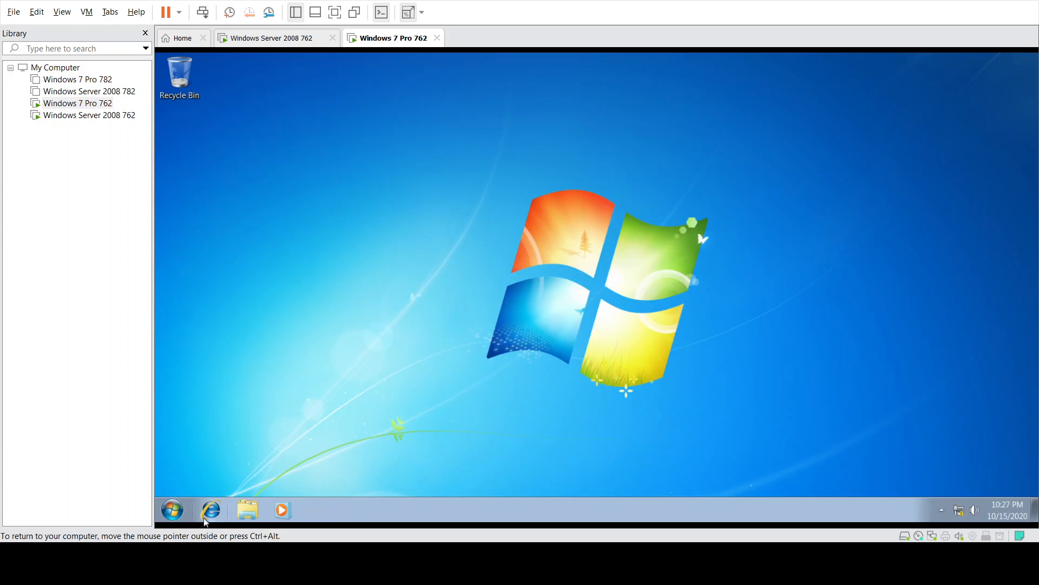
- Run ipconfig in a Windows 7 command prompt, showing IPv4 192.168.180.132, and move it lower-left
click(174, 509)
text(cmd)
key(Return)
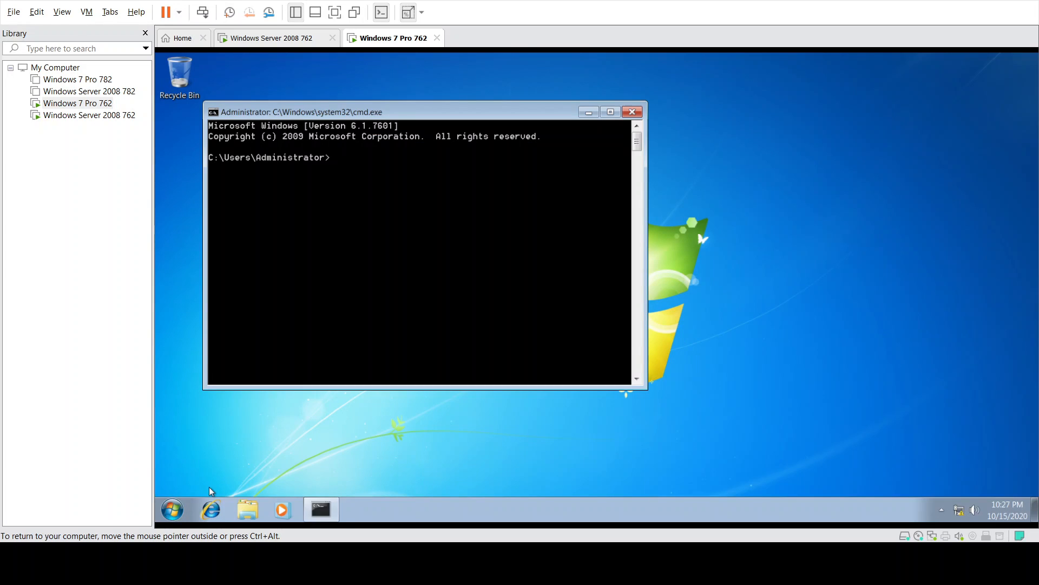
text(ipconfig)
key(Return)
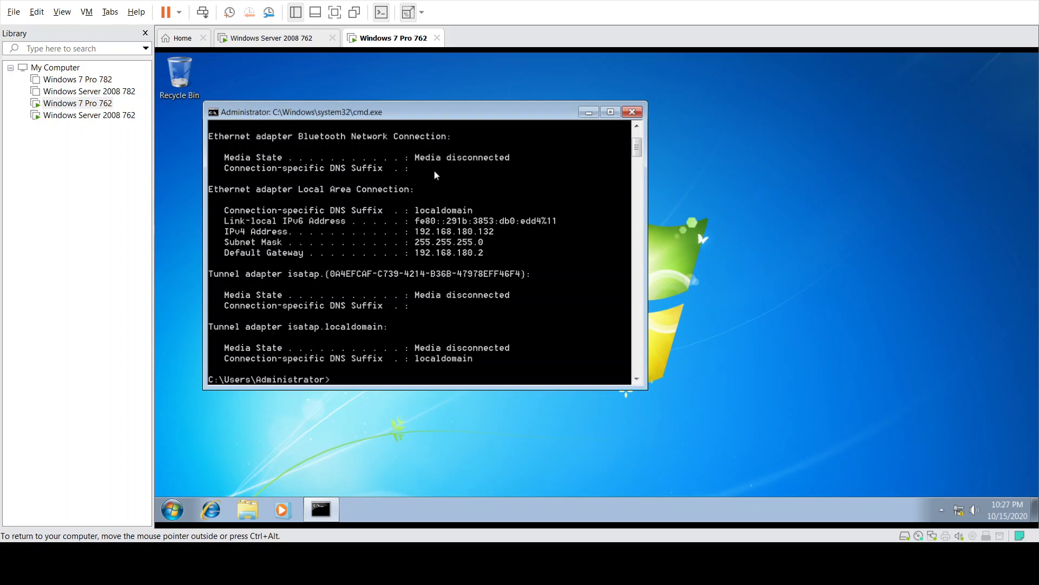
drag(431, 117, 390, 231)
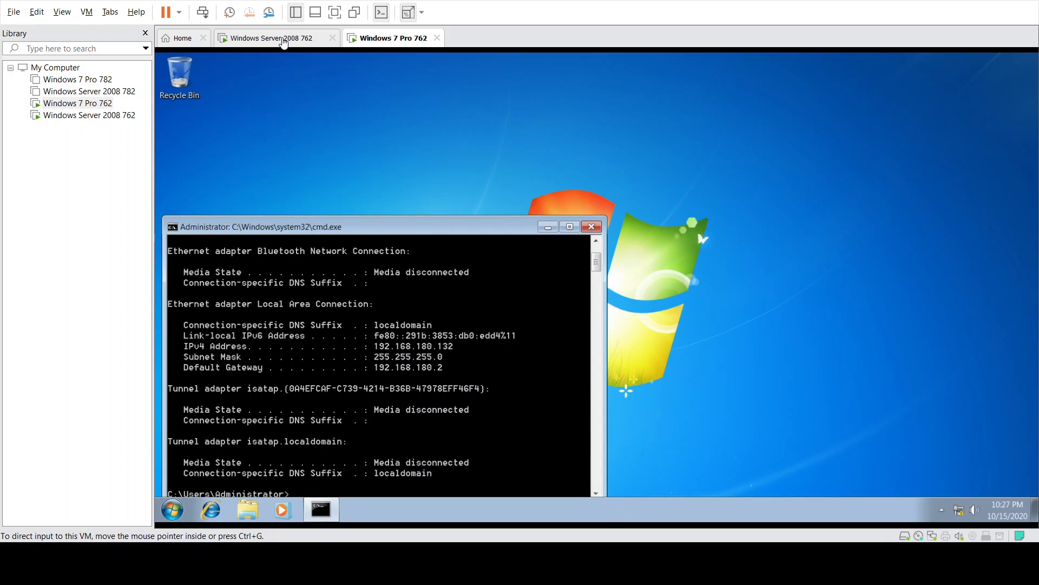
click(287, 38)
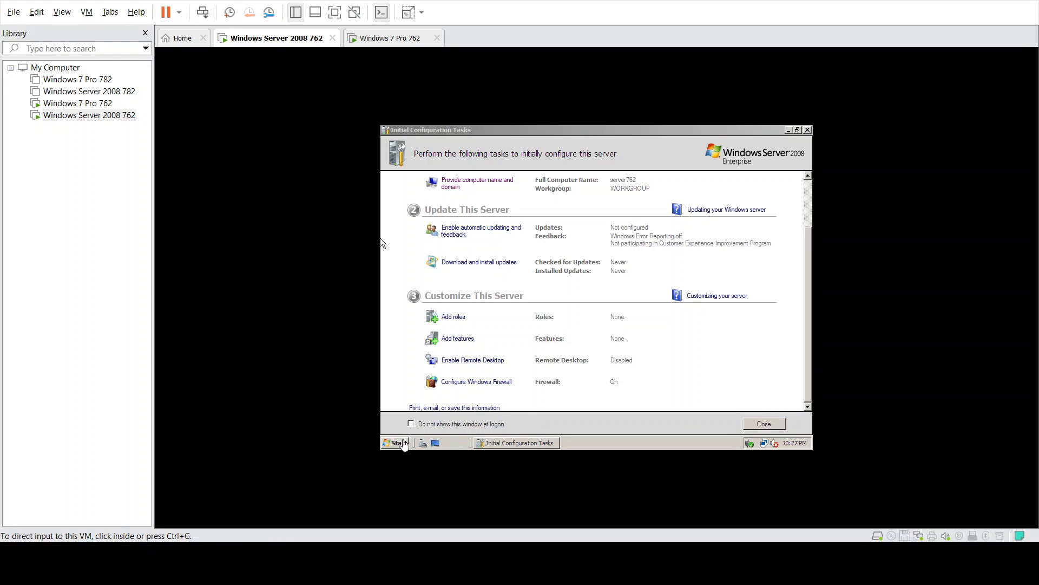
- On the server, run ipconfig in a command prompt, showing IPv4 192.168.180.133, and move the console
click(400, 441)
click(400, 441)
text(cmd)
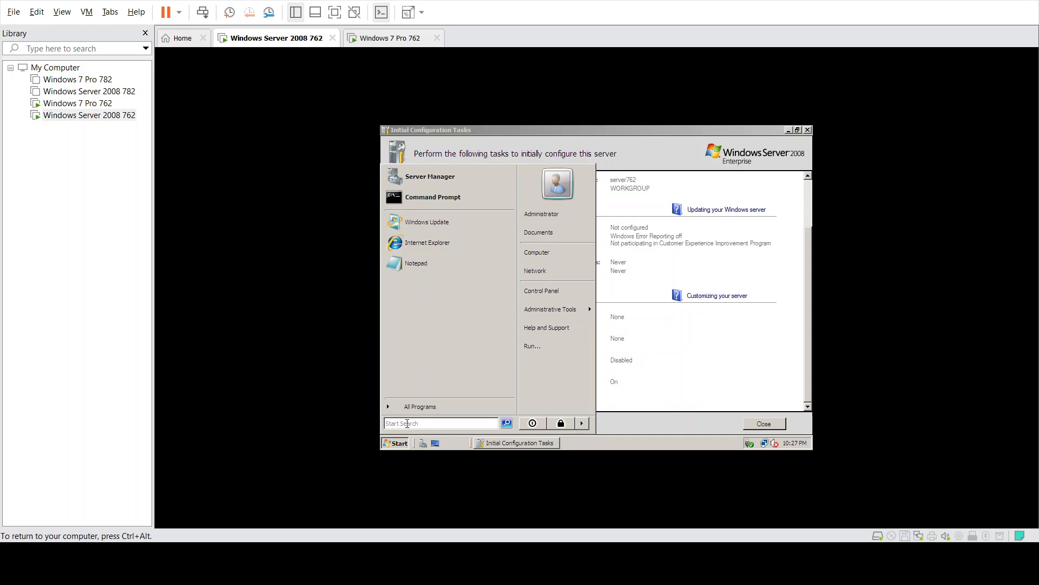
key(Return)
text(ipc)
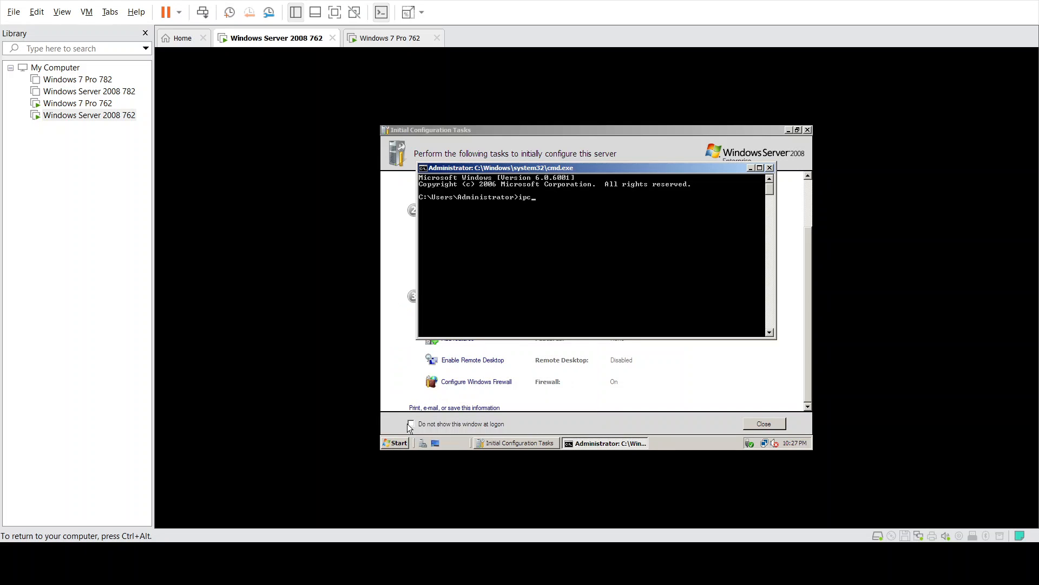
text(no)
key(Return)
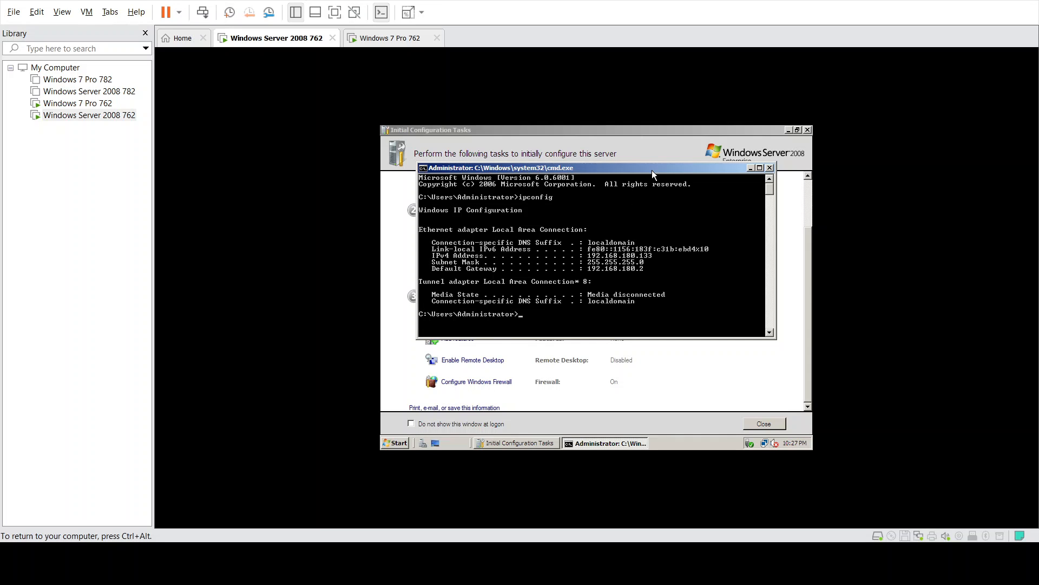
drag(651, 169, 633, 226)
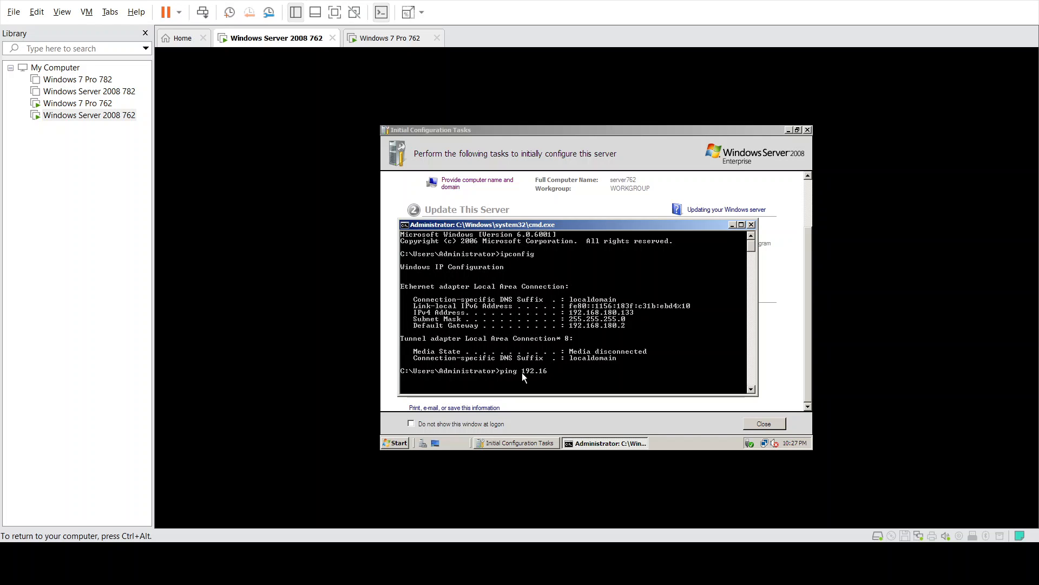
text(80.132)
key(ctrl+alt)
- Ping 192.168.180.132 from the server, which succeeds
click(401, 39)
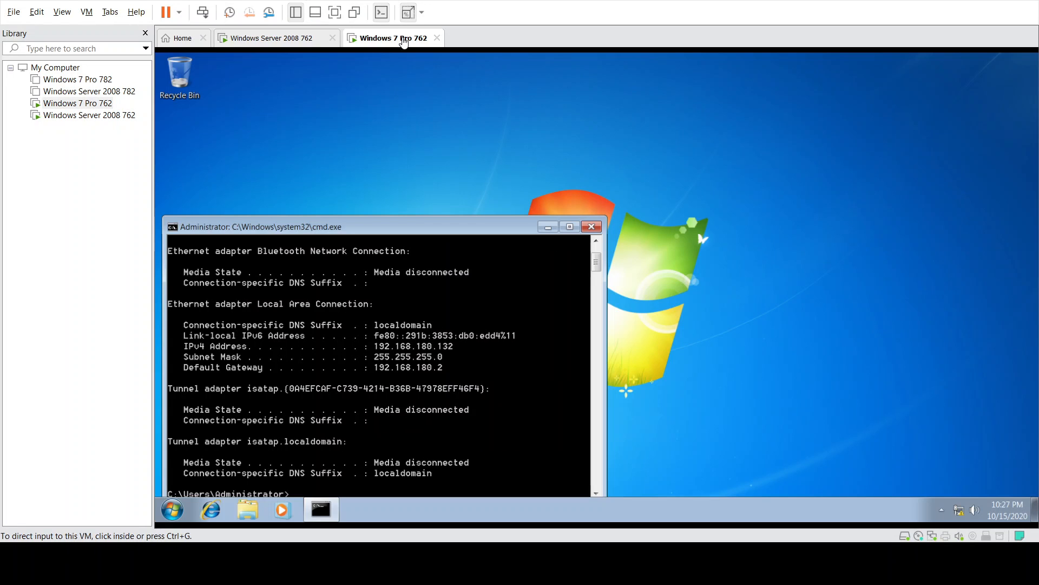
click(295, 39)
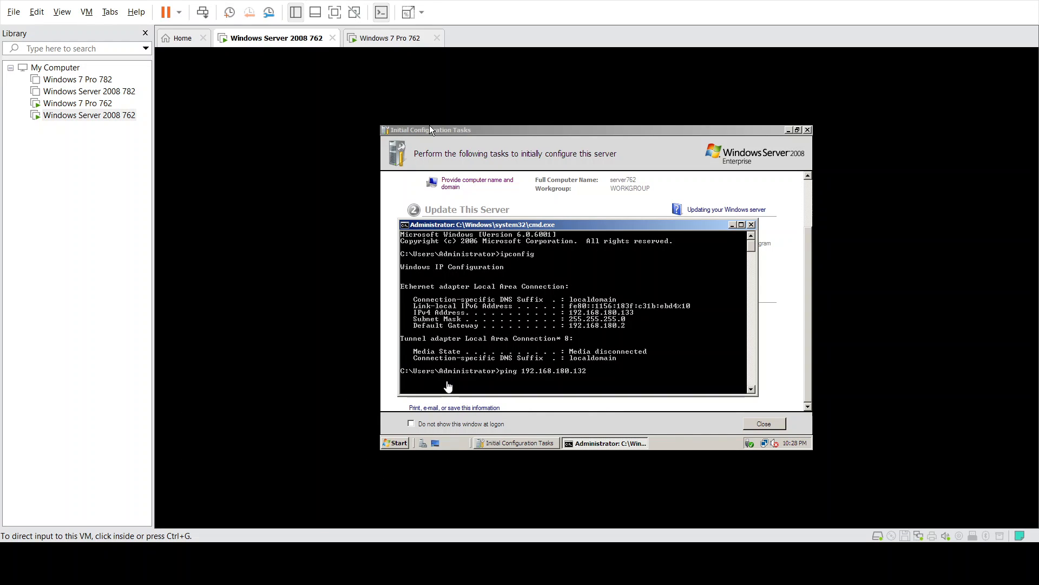
click(557, 367)
key(Return)
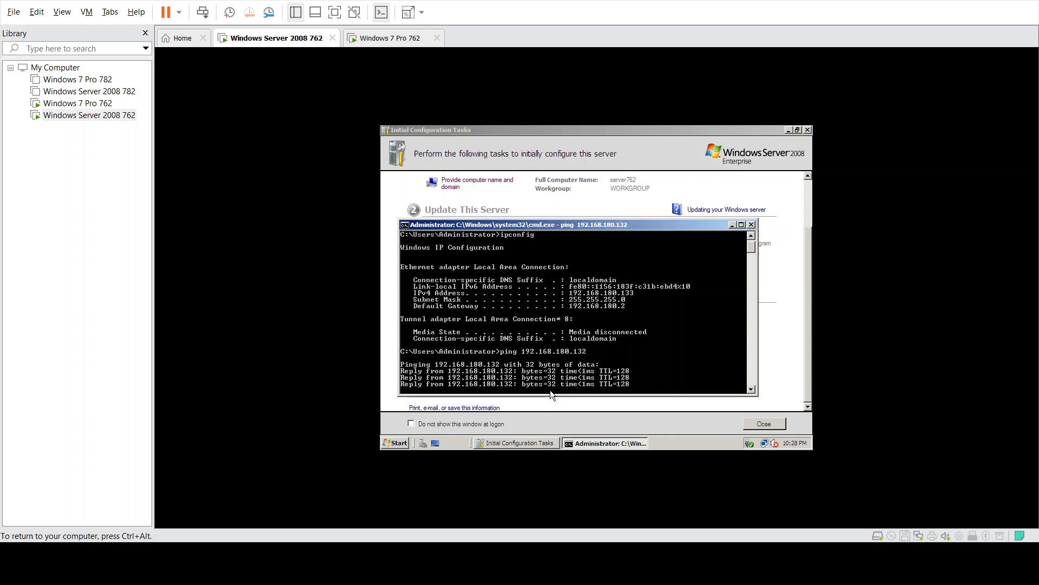
key(ctrl+alt)
- Ping the server at 192.168.180.133 from Windows 7's command prompt
click(408, 39)
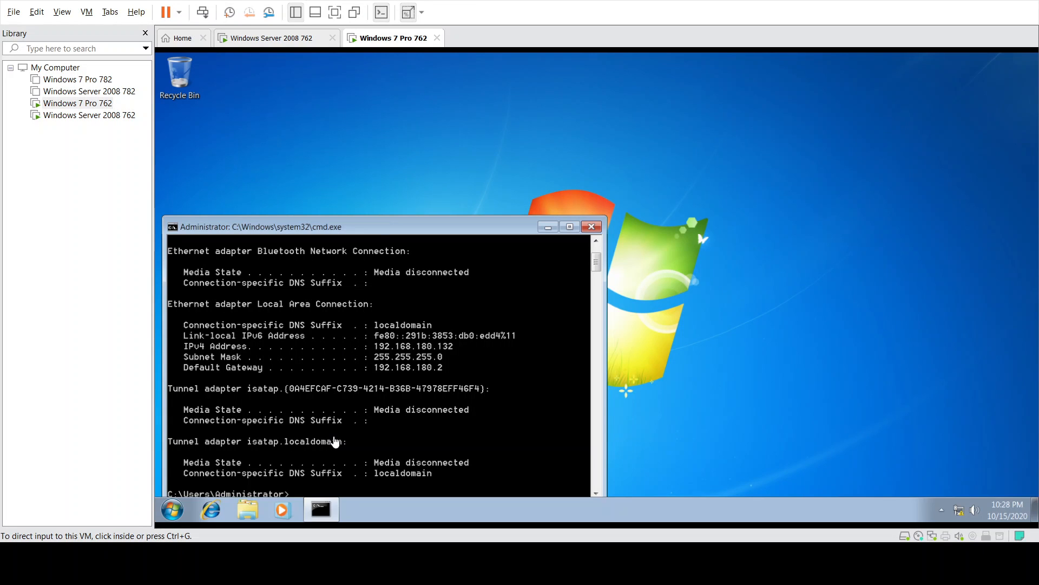
click(368, 230)
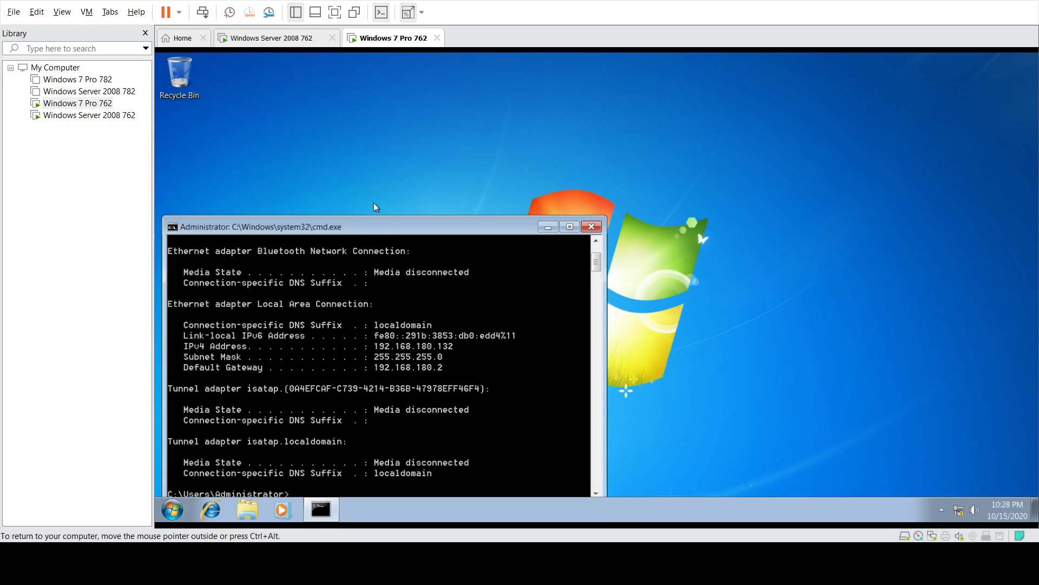
drag(376, 218, 387, 192)
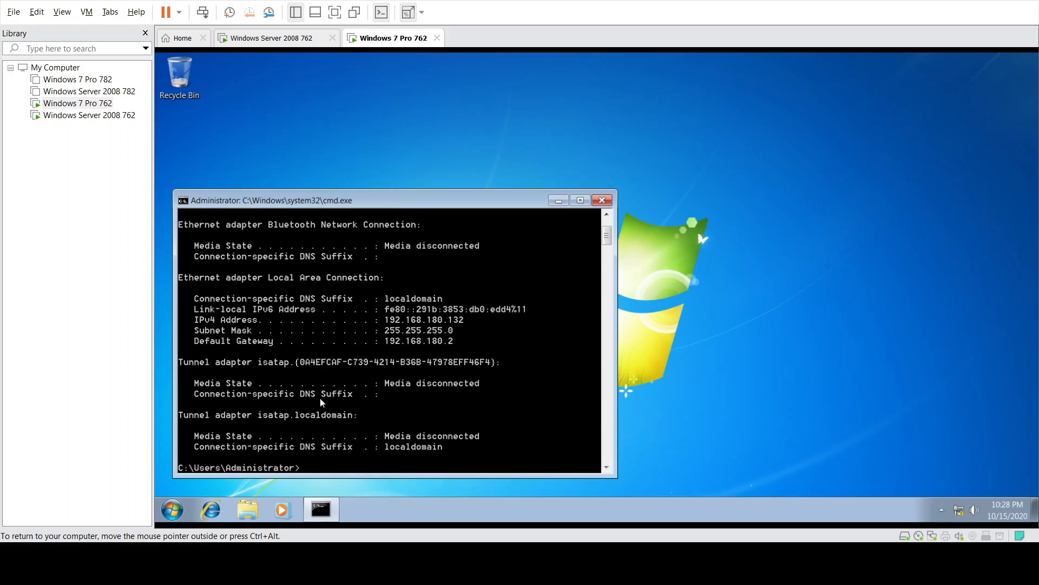
text(ping 192.168.180.133)
key(Return)
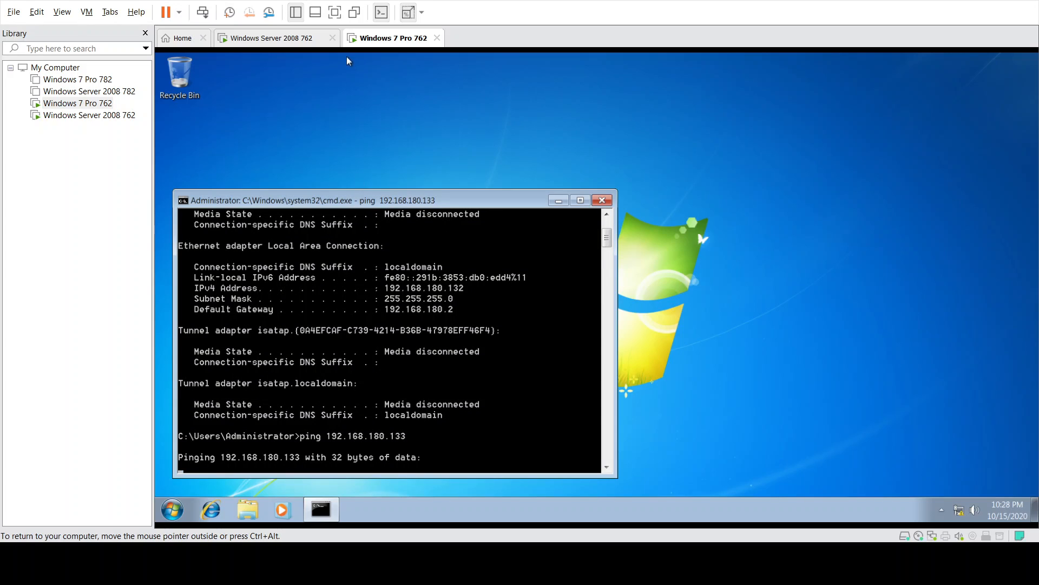
- Check the Windows 7 ping timing out, then close the server's command prompt
click(301, 38)
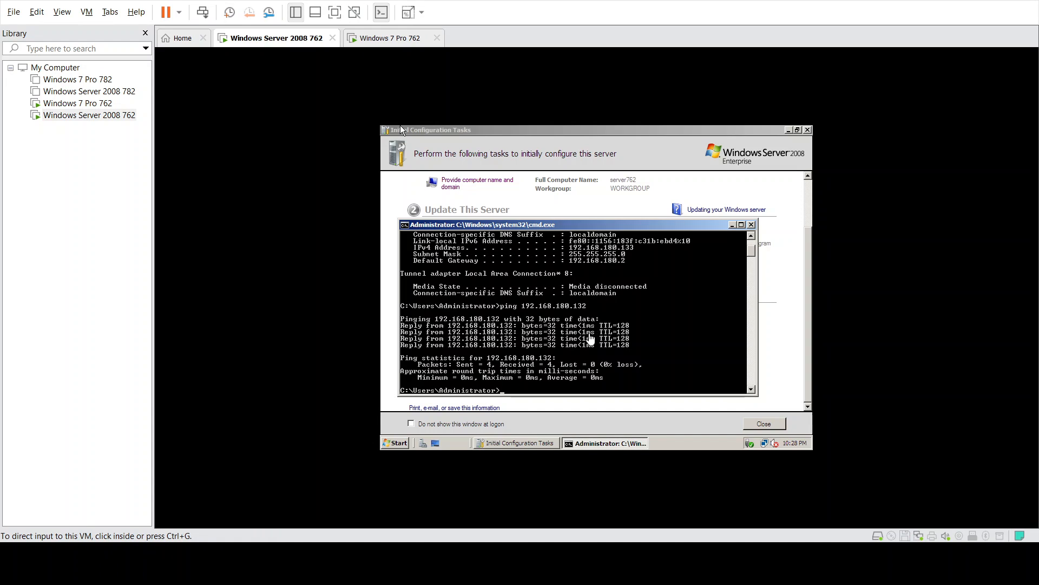
click(412, 39)
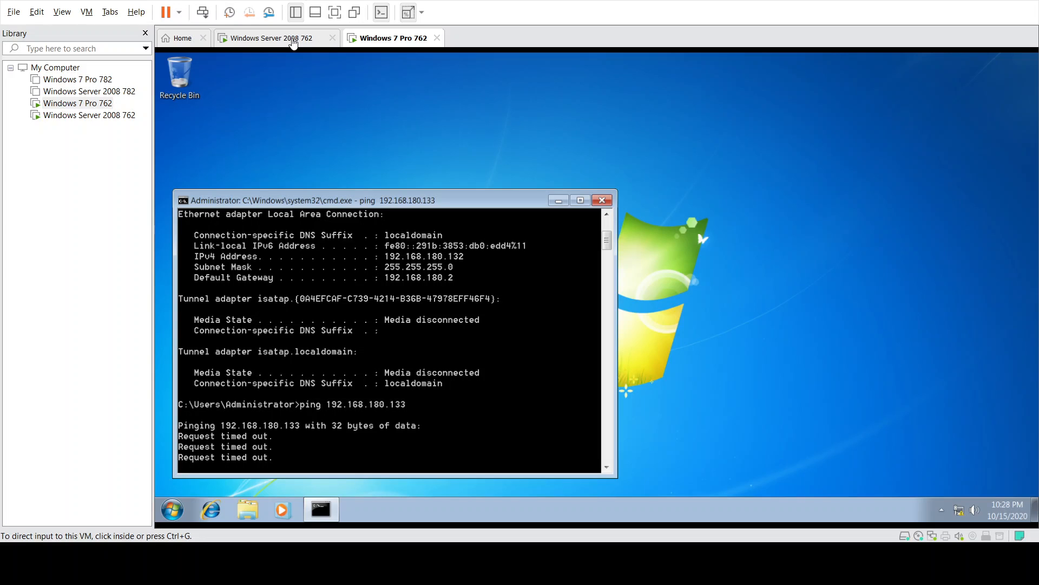
click(293, 44)
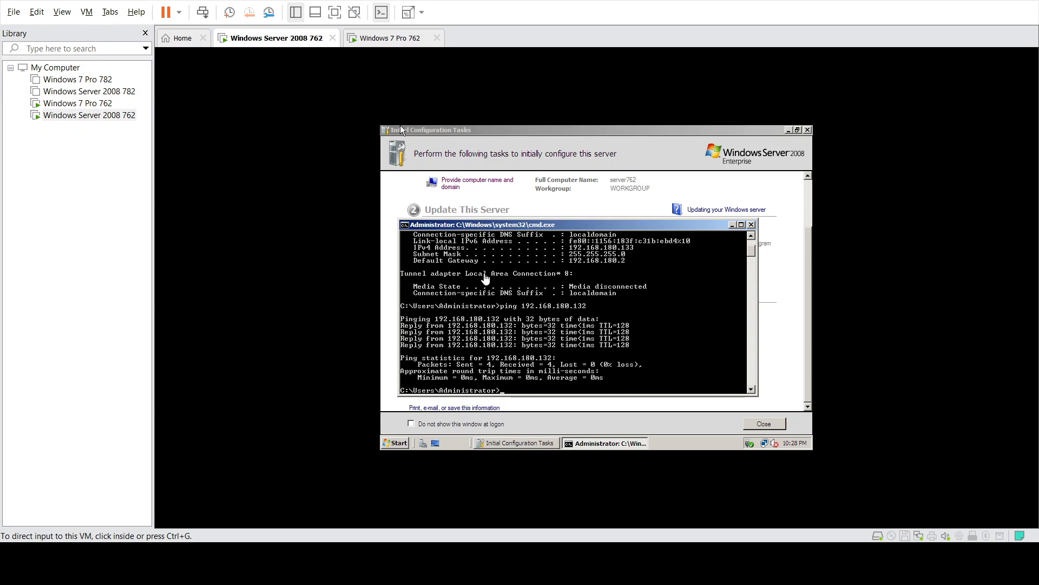
click(752, 225)
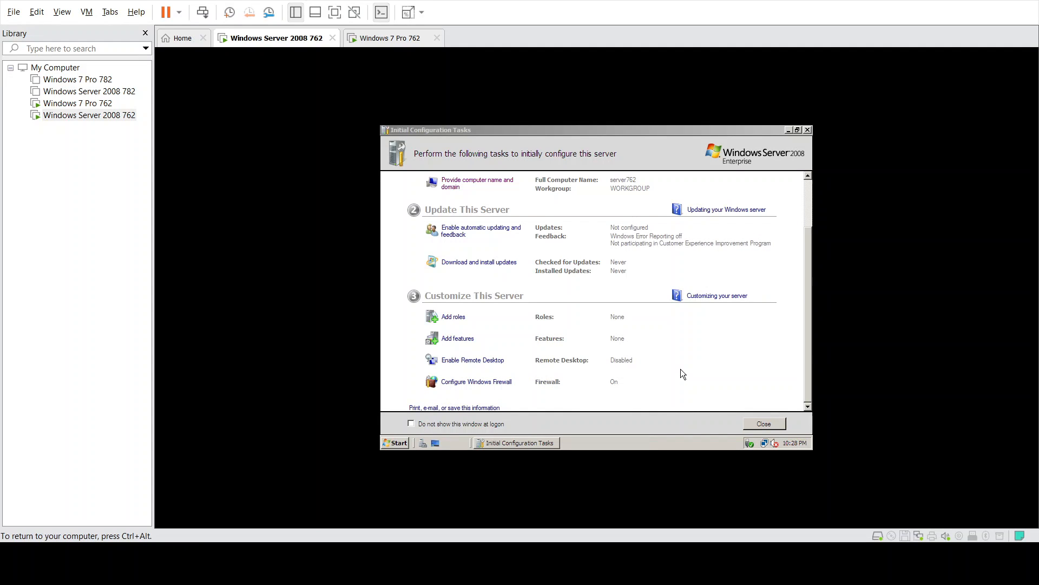
- Turn Windows Firewall Off on the Server 2008 guest from Initial Configuration Tasks and close the Firewall window
click(471, 382)
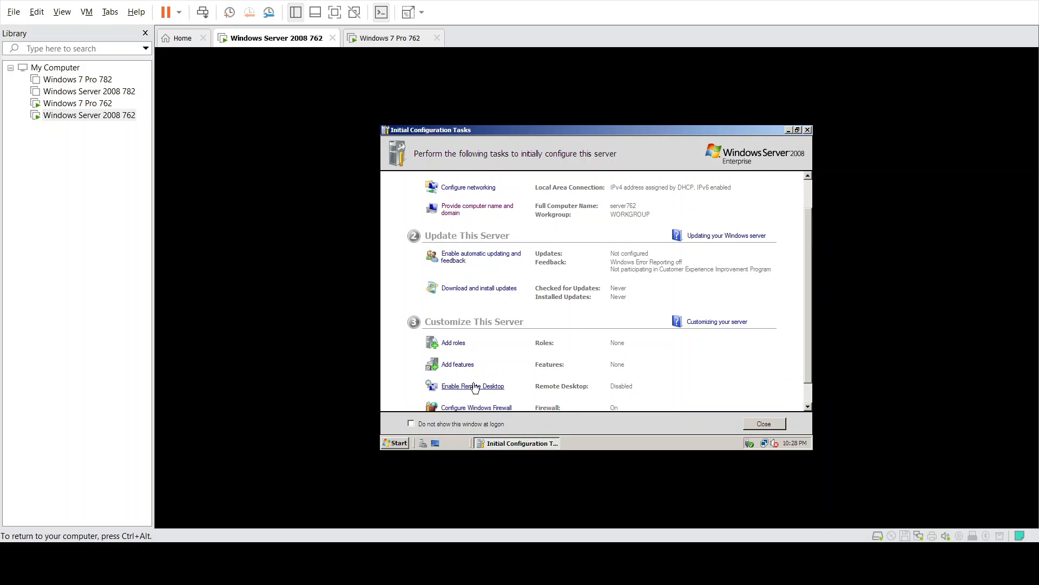
scroll(585, 336, down, 1)
click(493, 382)
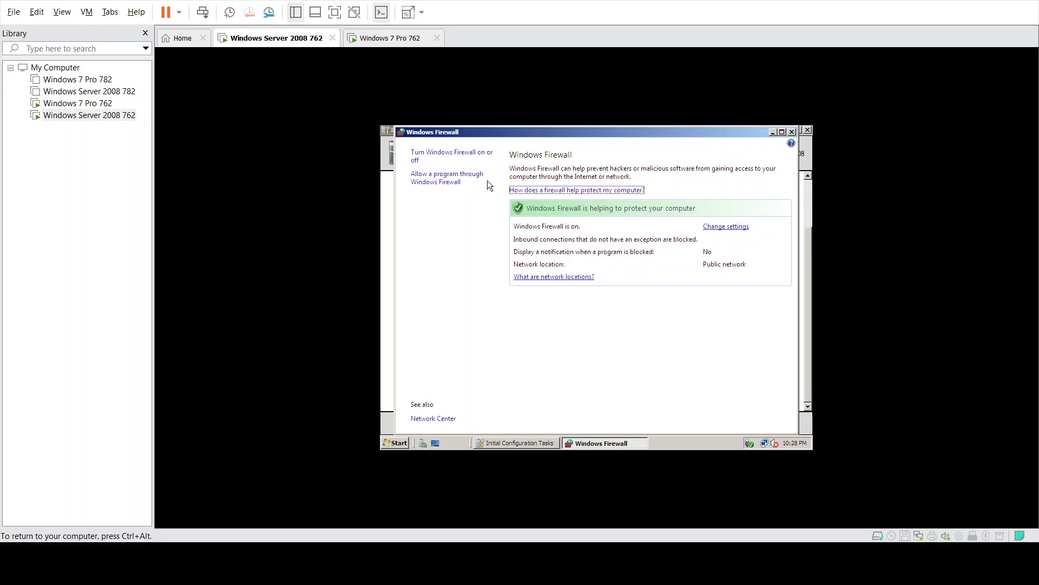
click(459, 158)
click(501, 347)
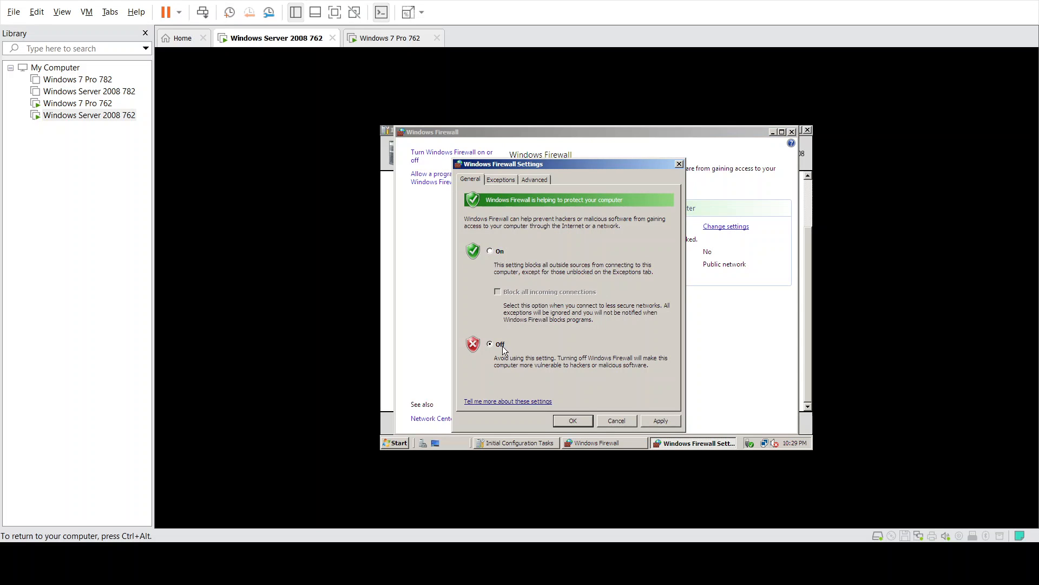
click(658, 425)
click(572, 424)
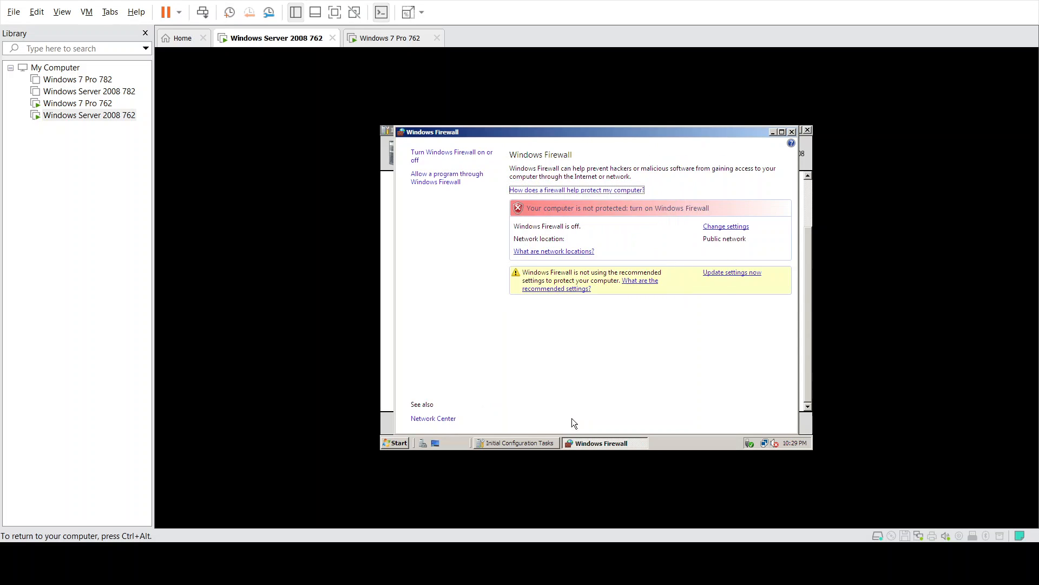
click(792, 132)
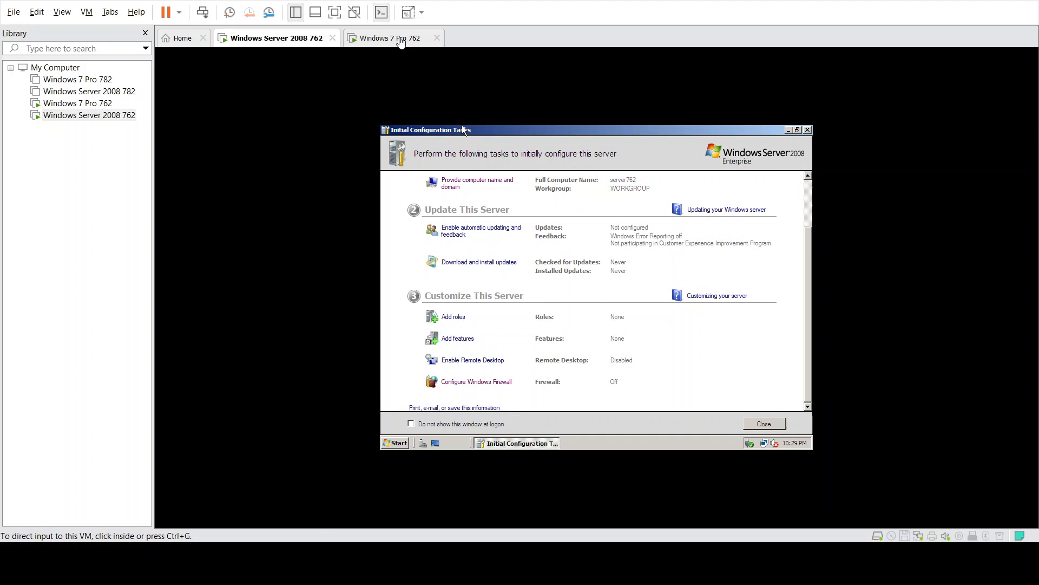
click(416, 40)
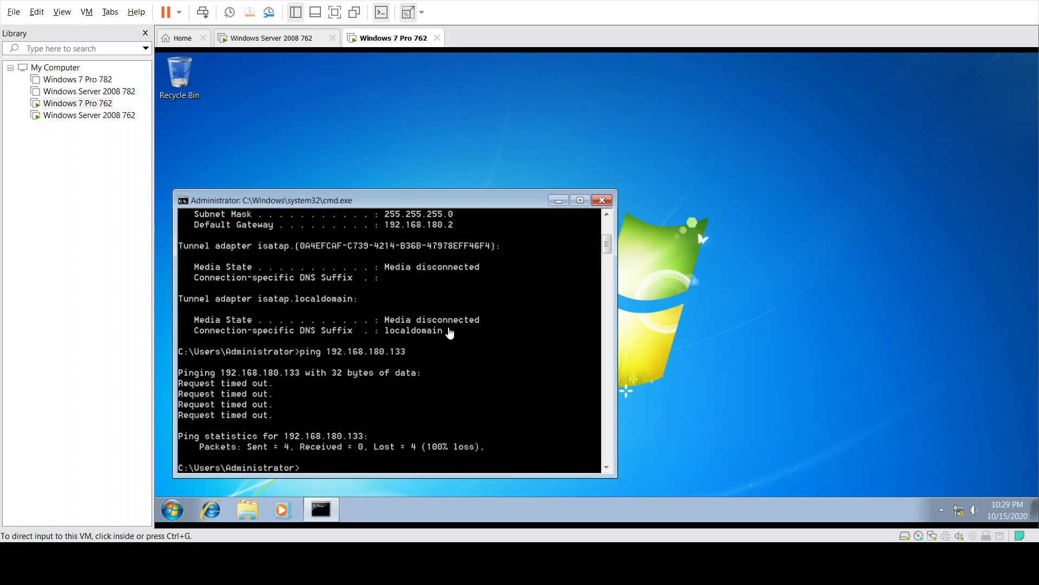
- Rerun the Windows 7 ping to 192.168.180.133, now getting 4 of 4 replies, then return to the server
click(452, 332)
key(Up)
key(Return)
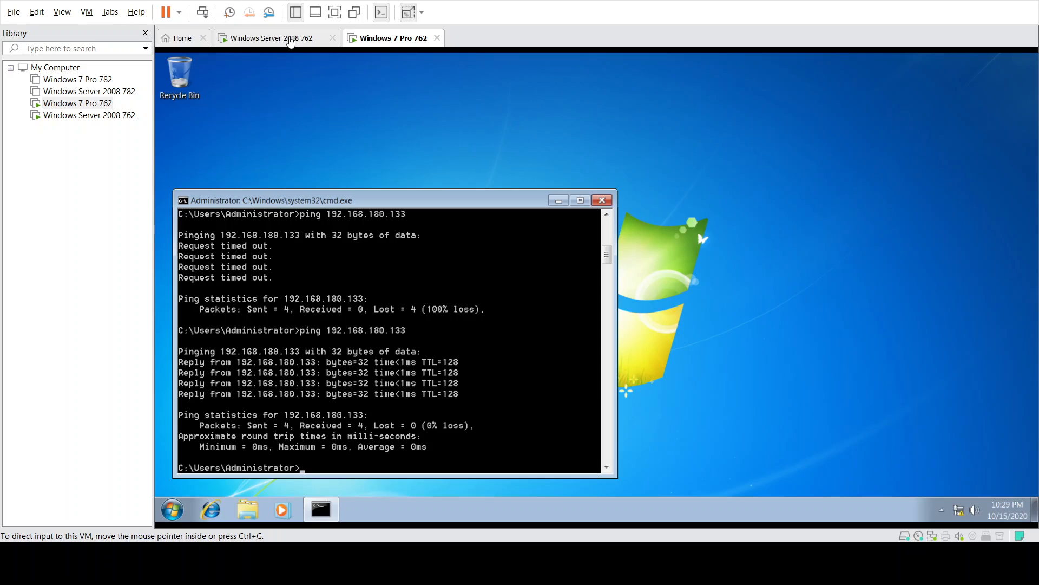
click(291, 42)
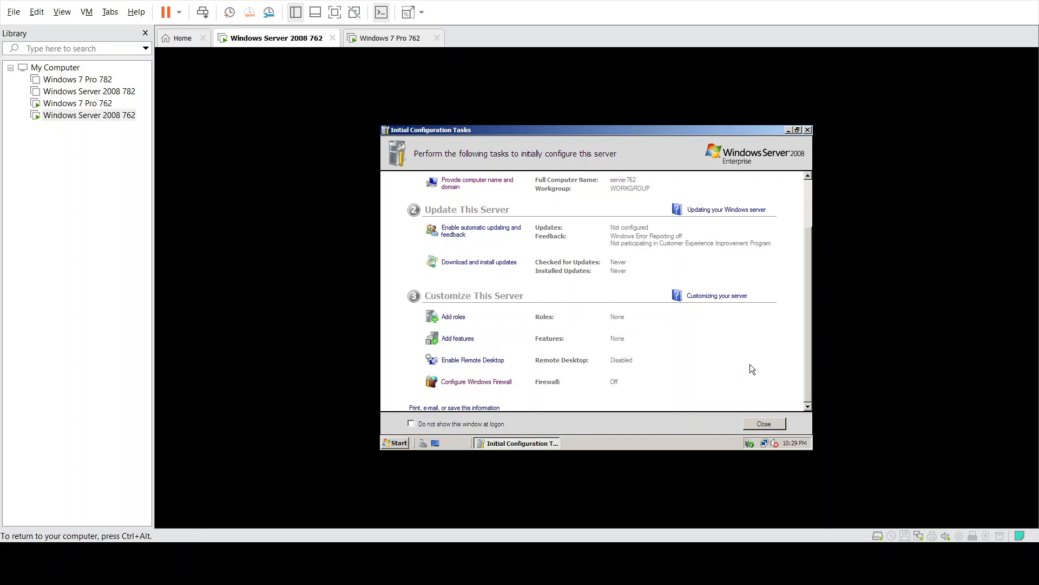
scroll(751, 369, up, 3)
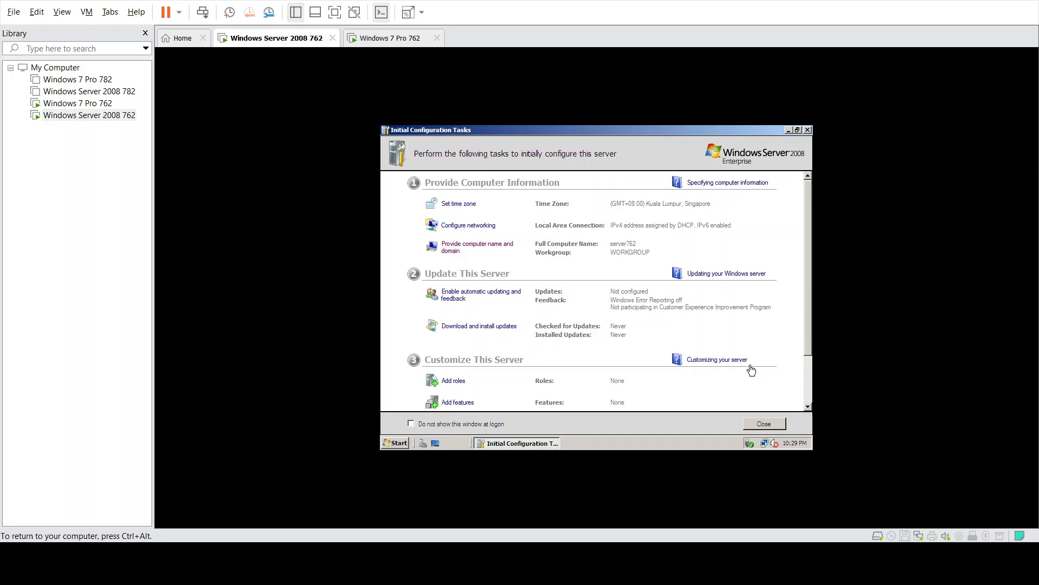
- Enable Remote Desktop on the server for connections from any version, accepting the firewall exception notice
scroll(661, 325, down, 3)
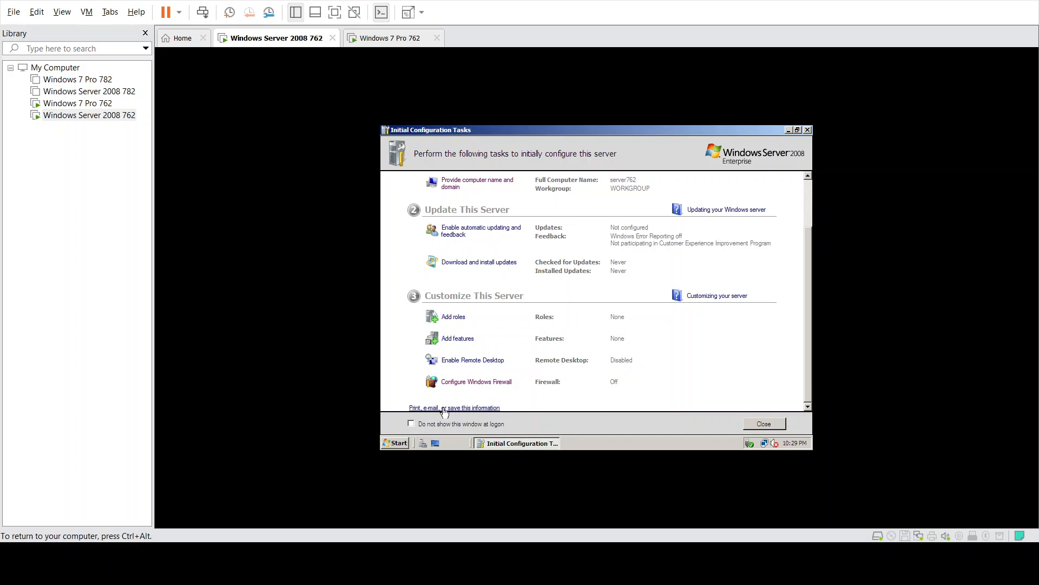
click(472, 360)
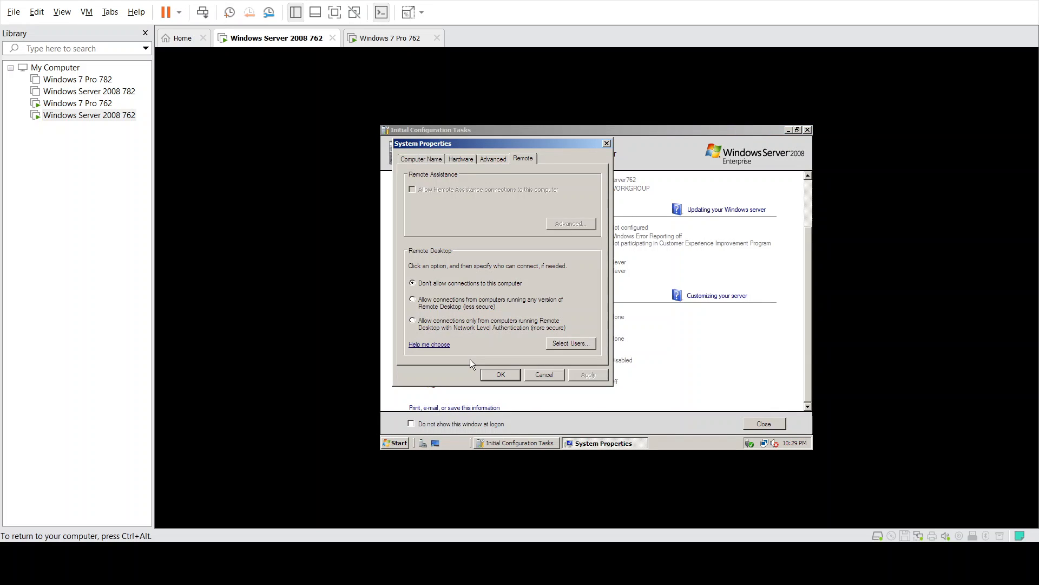
click(435, 302)
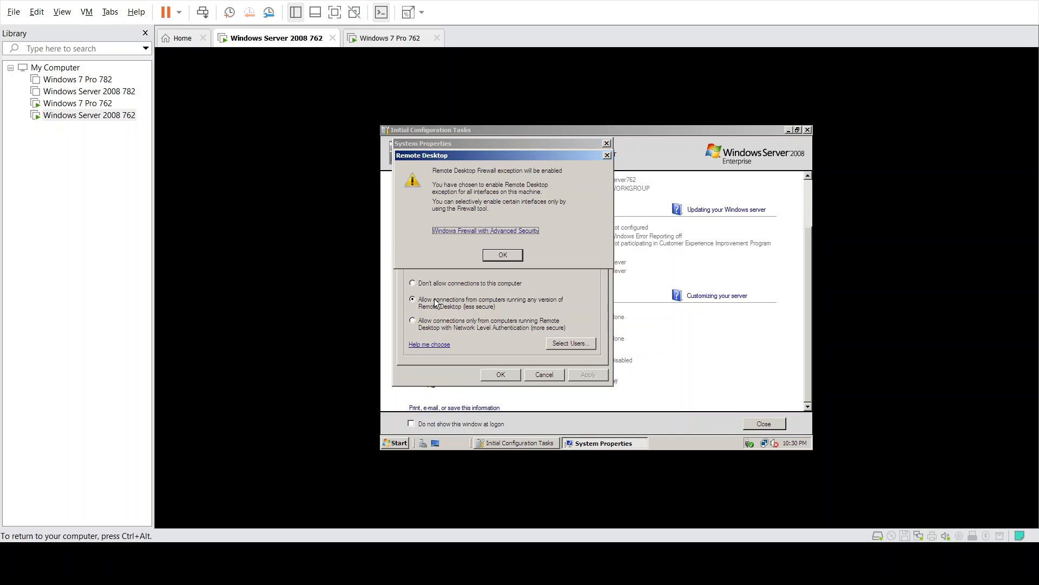
click(503, 255)
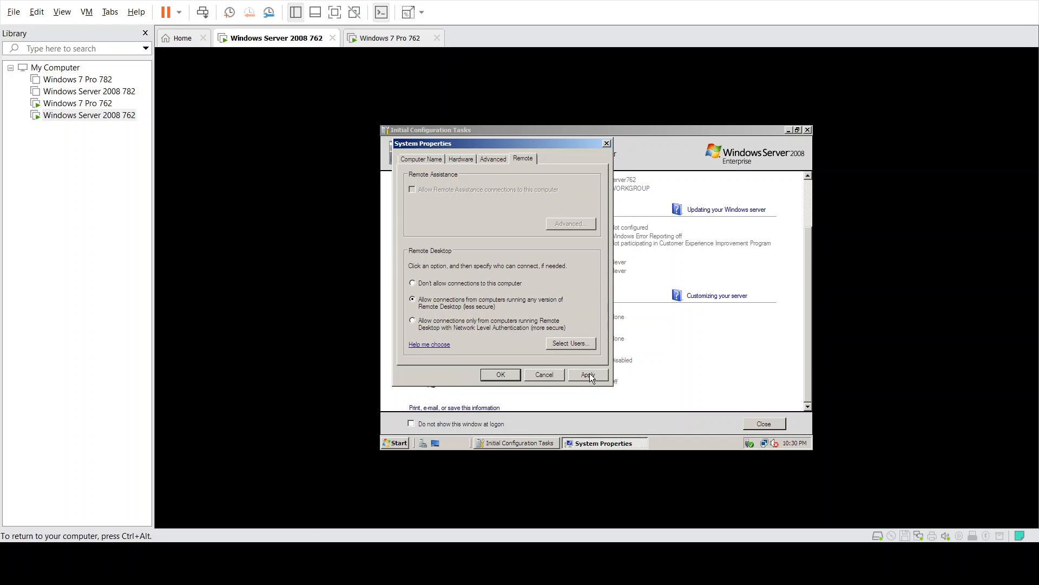
click(501, 374)
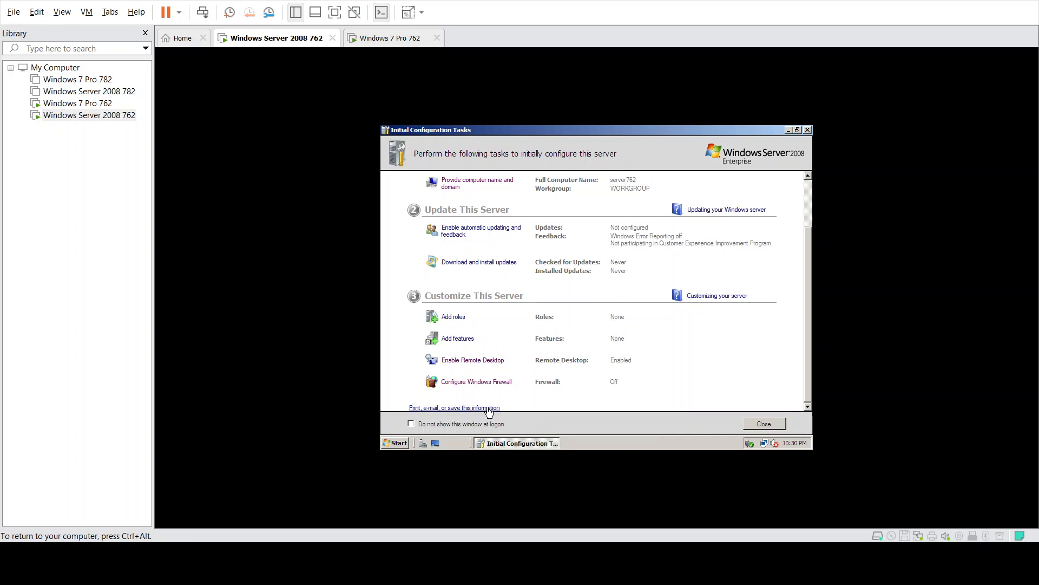
click(384, 39)
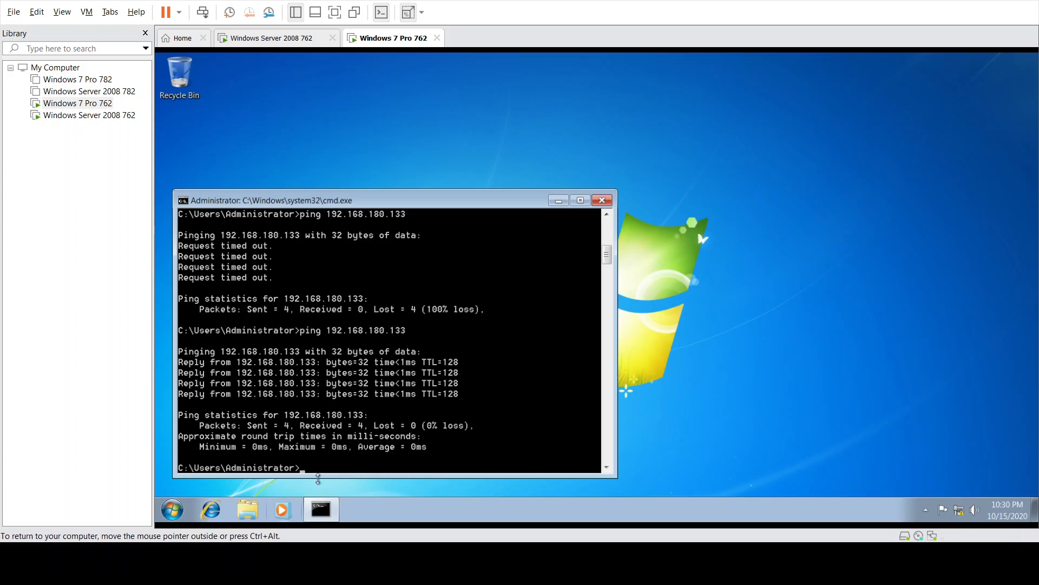
- On Windows 7, allow remote connections from any Remote Desktop version, then search Start for 'remote' again
click(602, 200)
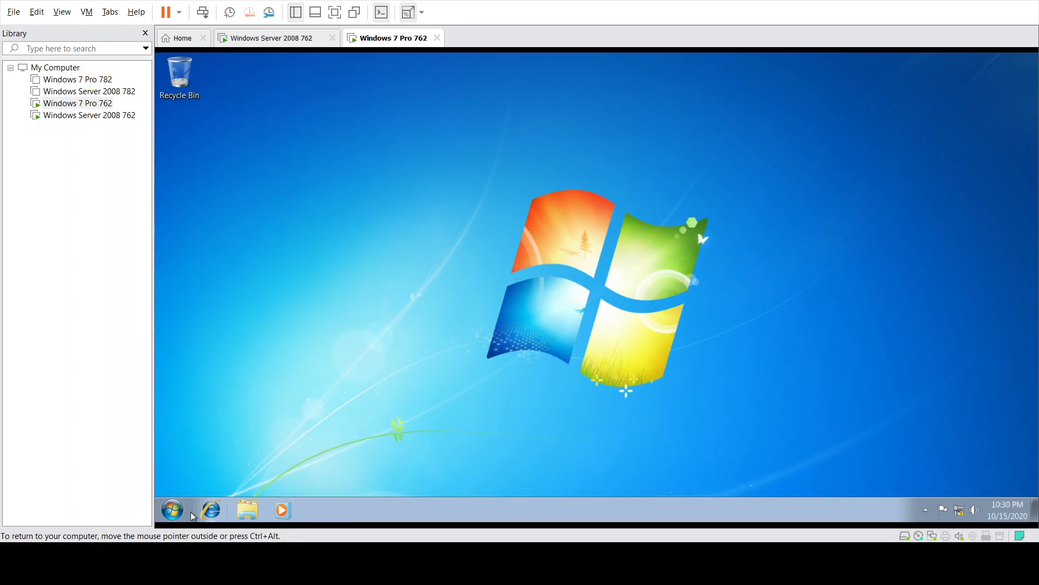
click(173, 511)
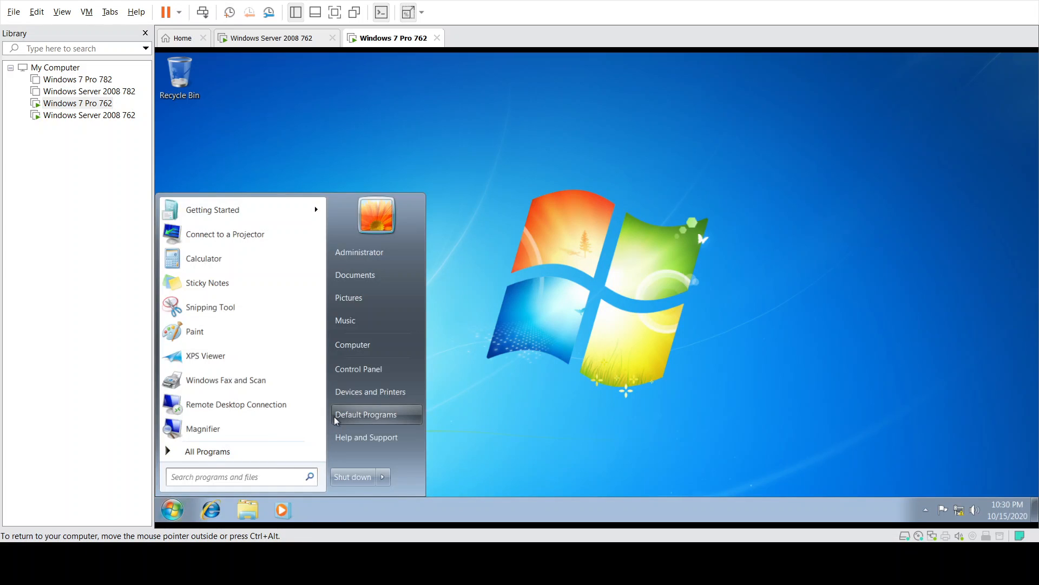
text(remote)
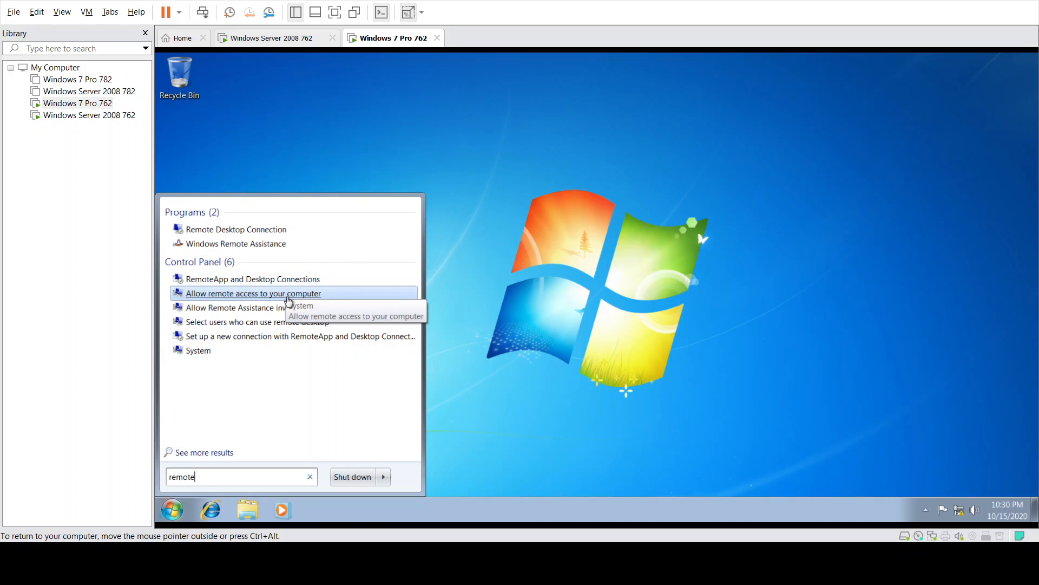
click(292, 295)
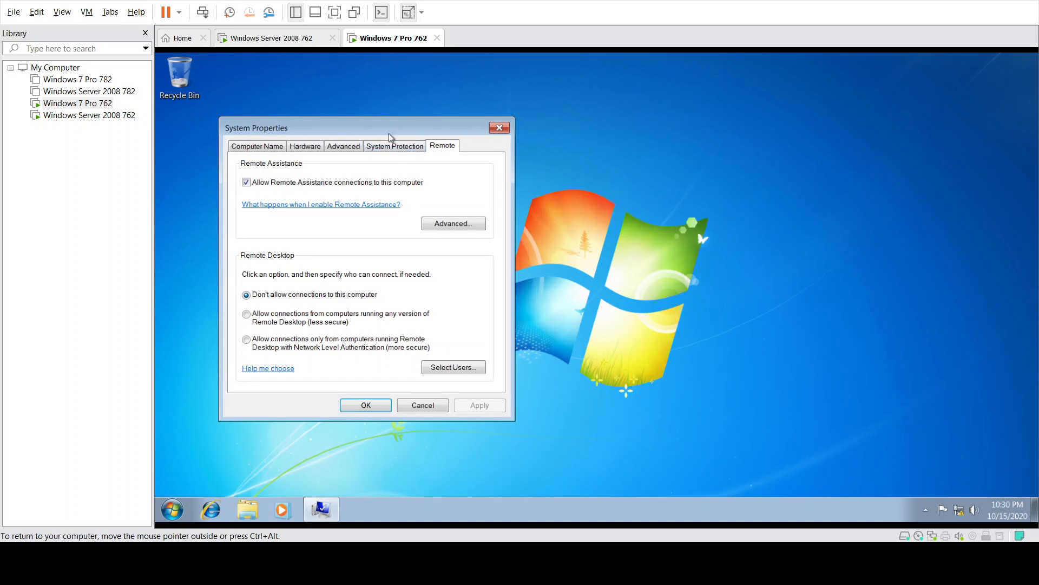
click(247, 315)
click(476, 406)
click(366, 405)
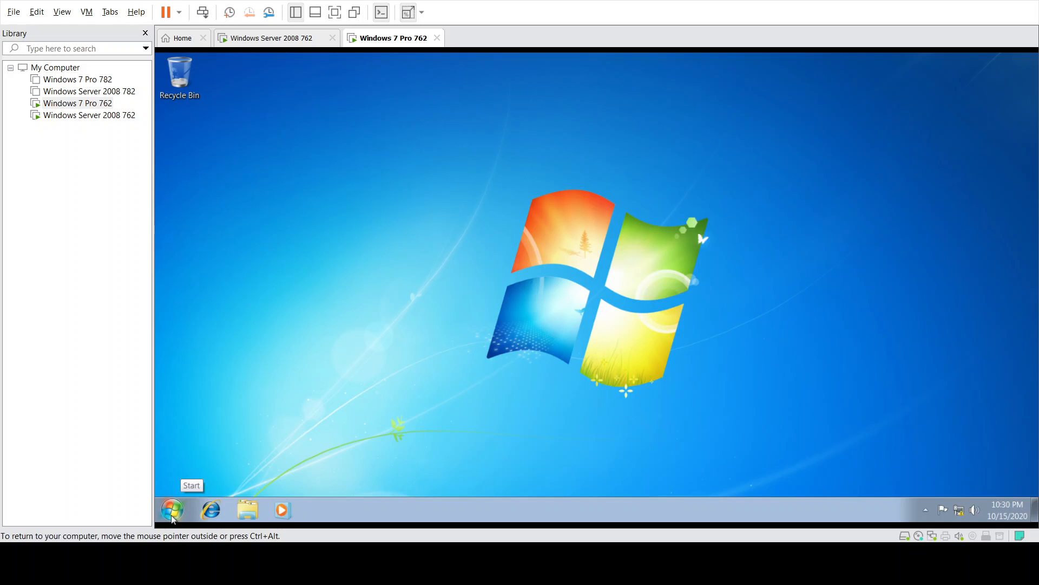
click(172, 518)
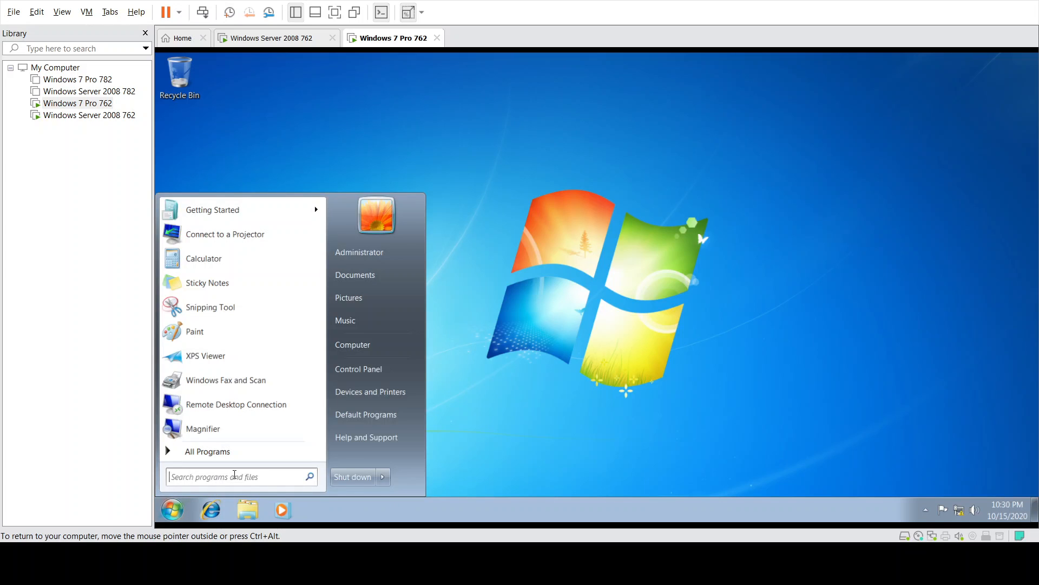
text(remote)
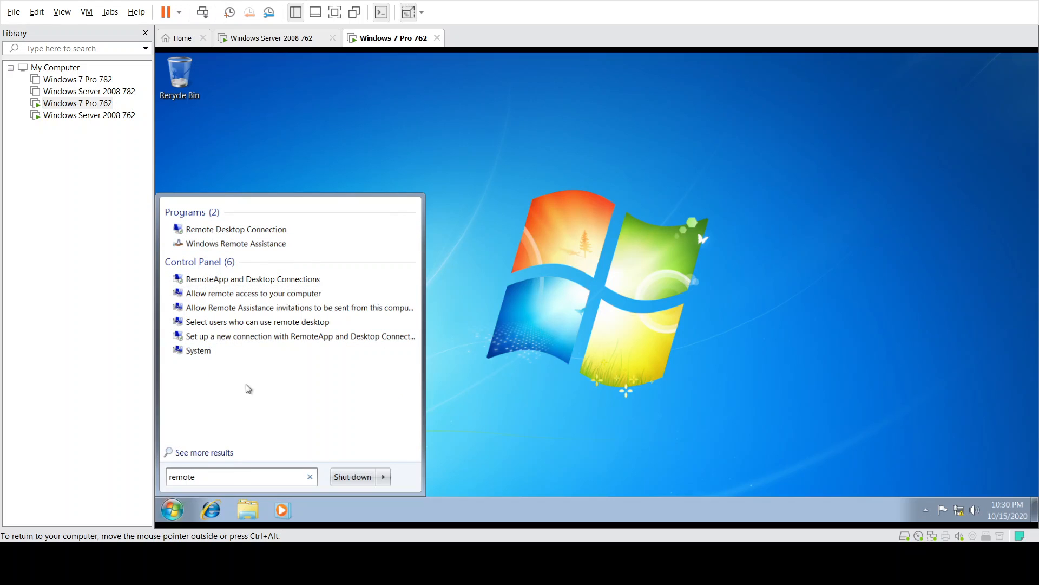
- Launch Remote Desktop Connection to 192.168.180.133 and submit the administrator credentials
click(298, 229)
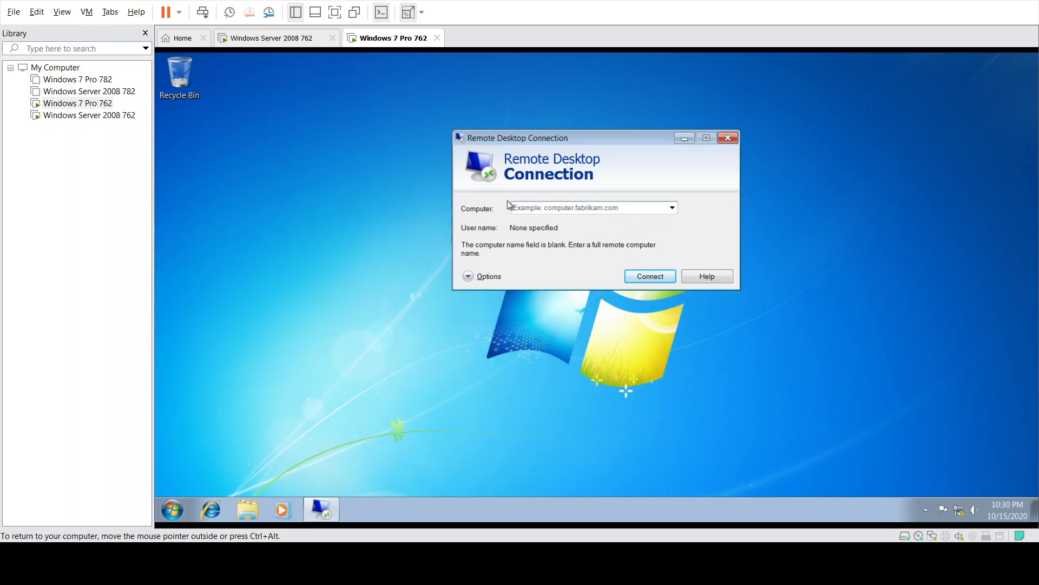
text(192.168.180.133)
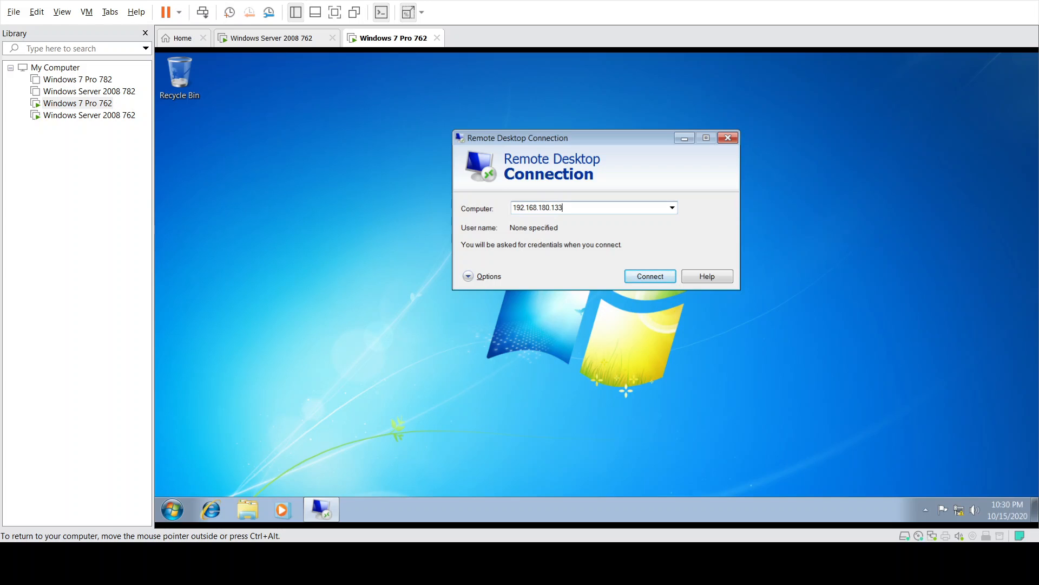
click(300, 38)
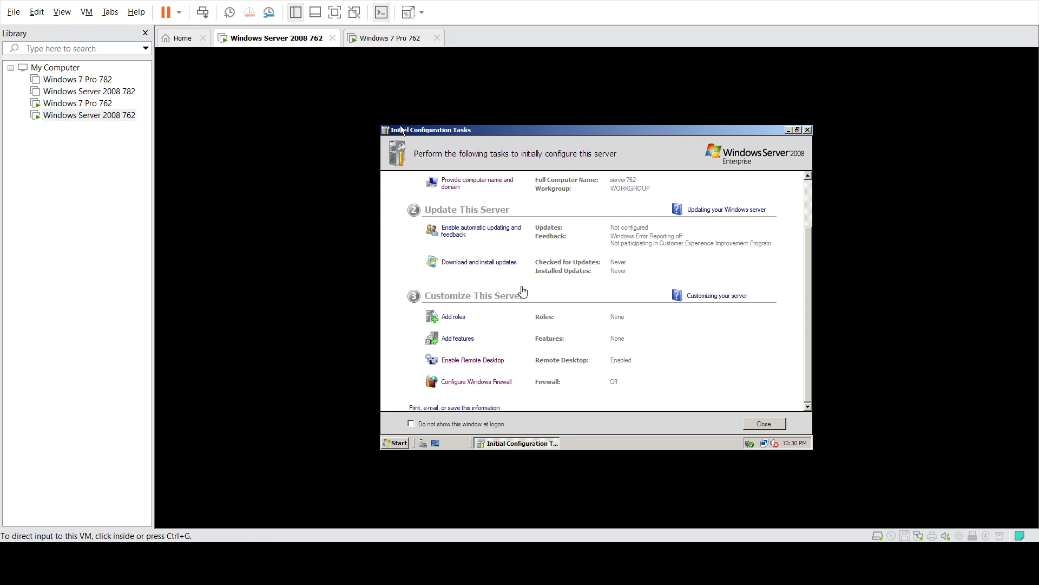
click(406, 39)
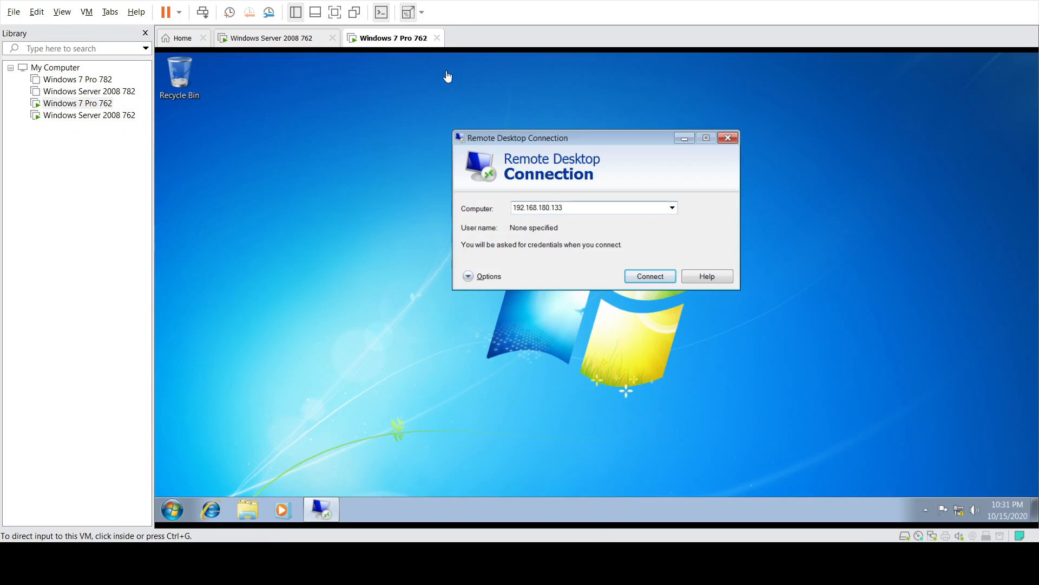
click(646, 277)
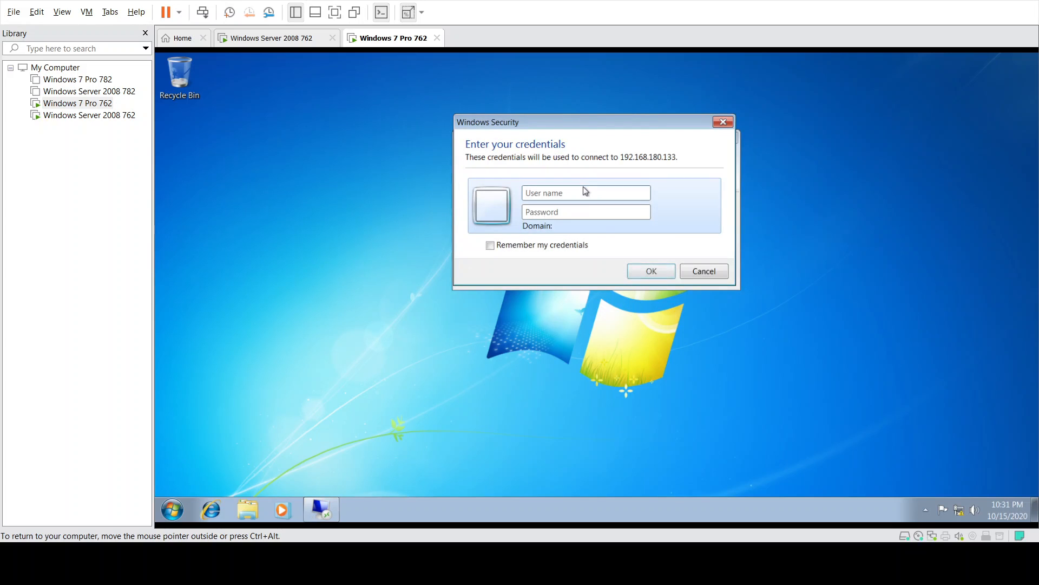
text(adminis••)
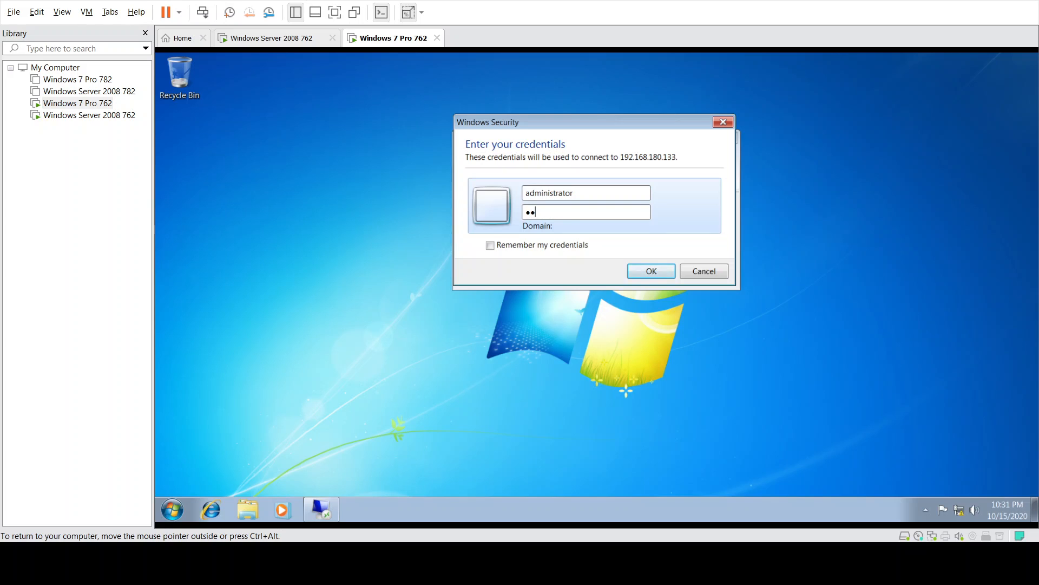
text(••••••)
key(Return)
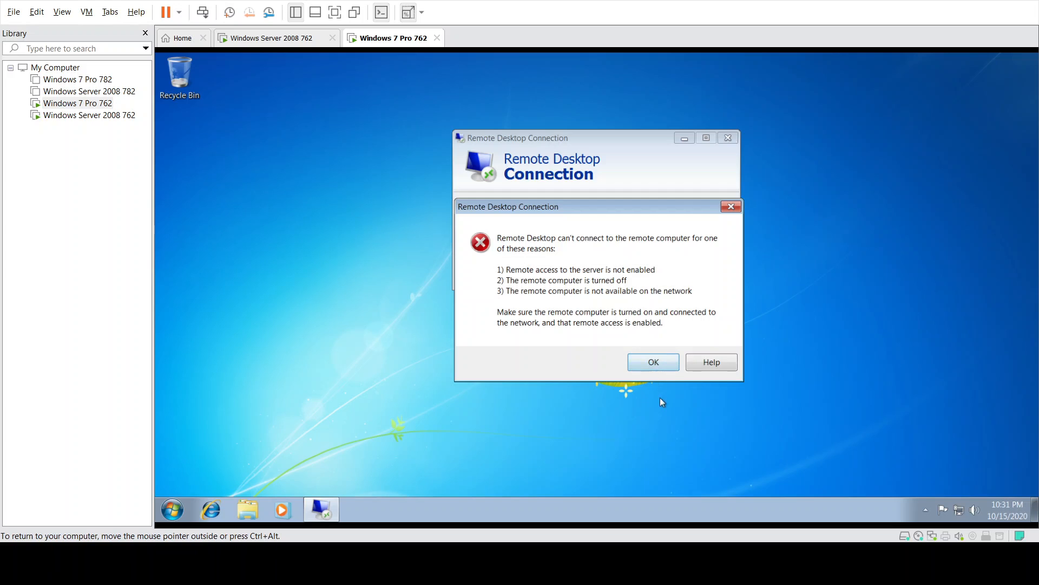
- Dismiss the can't-connect error and check the remembered computers list in the address field
click(664, 365)
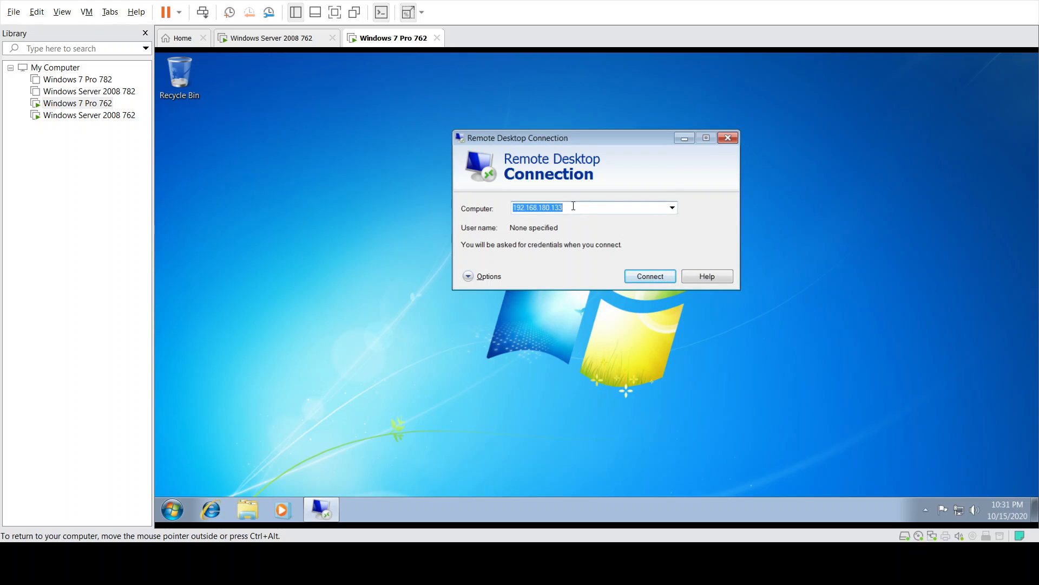
click(572, 205)
click(674, 207)
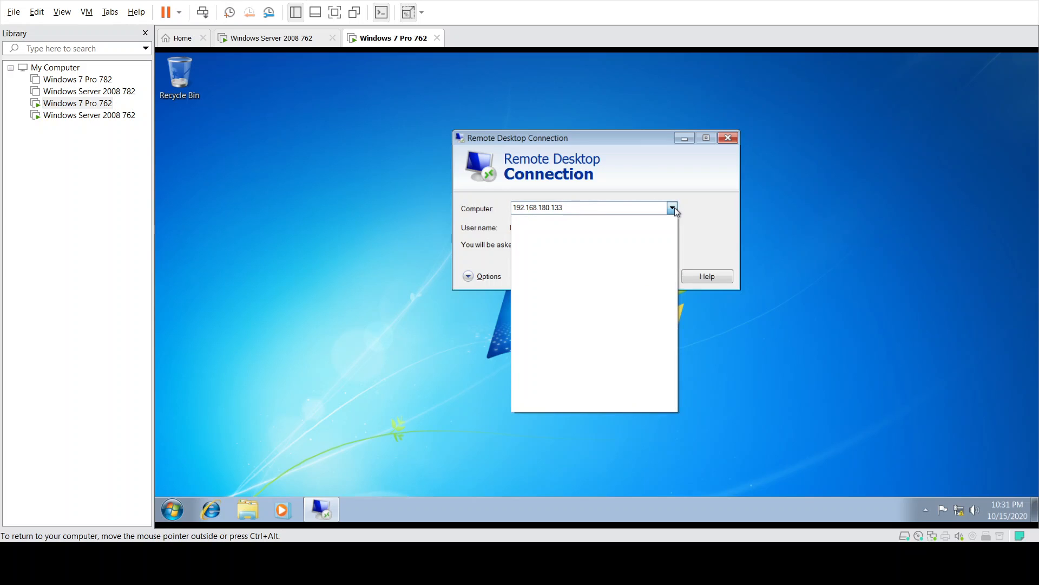
click(674, 206)
- Run ipconfig in a server command prompt to confirm its address is 192.168.180.133
click(287, 43)
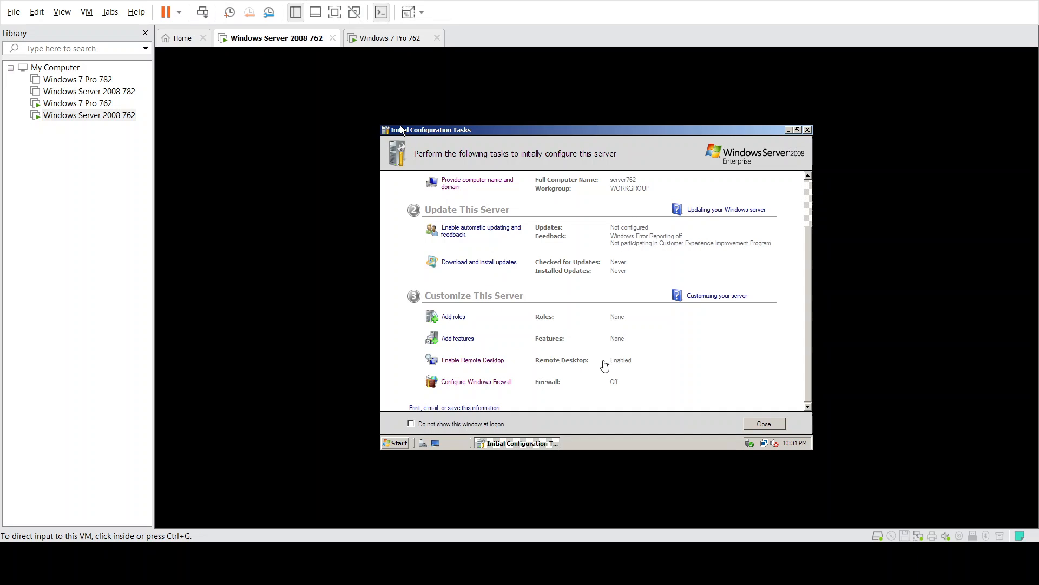
click(402, 42)
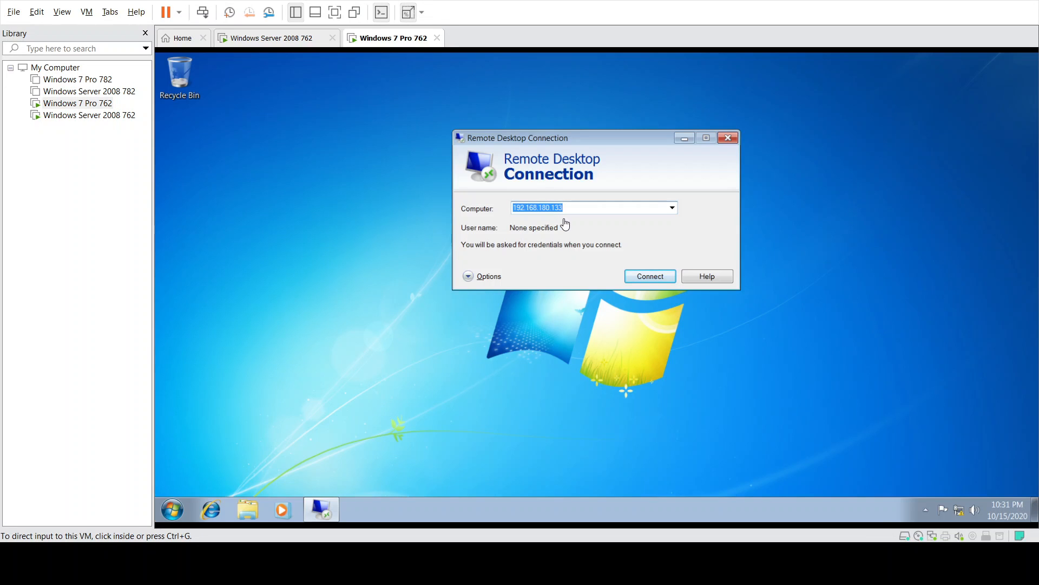
click(273, 43)
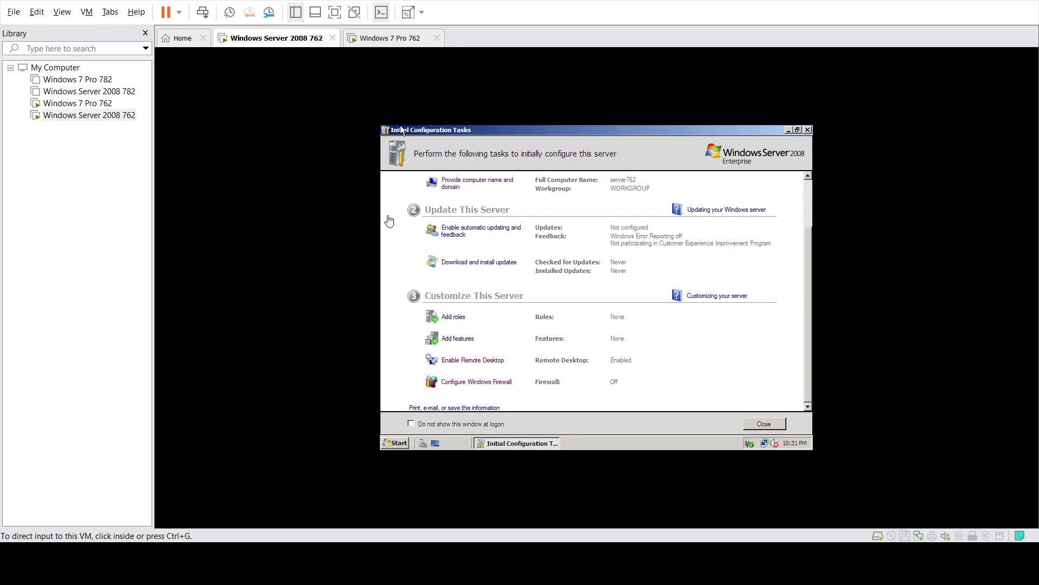
click(398, 444)
click(411, 424)
text(cmd)
key(Return)
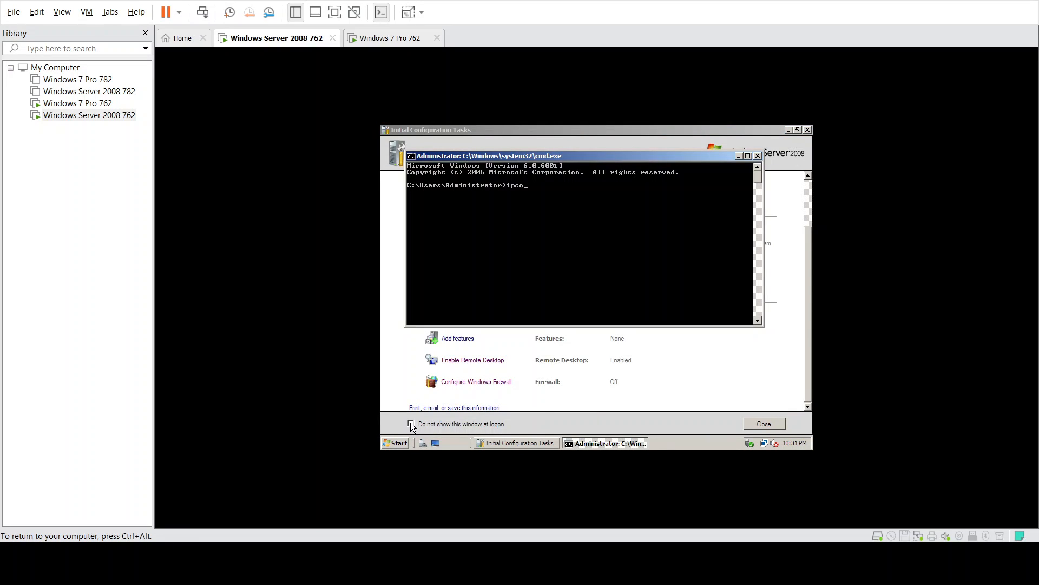
text(ipconfig)
key(Return)
- Return to Windows 7 and retry the Remote Desktop connection to 192.168.180.133
key(ctrl+alt)
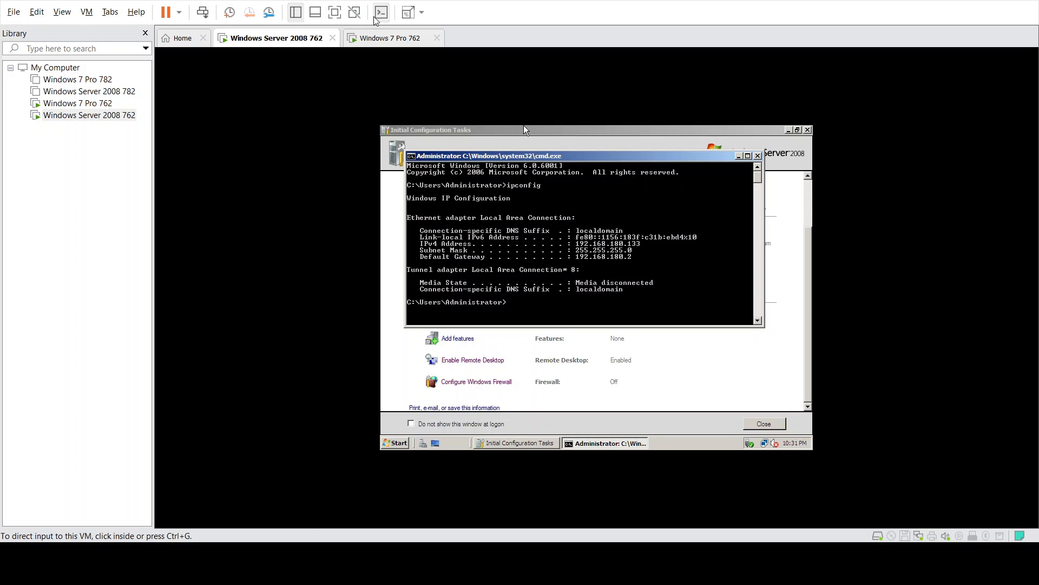
click(390, 38)
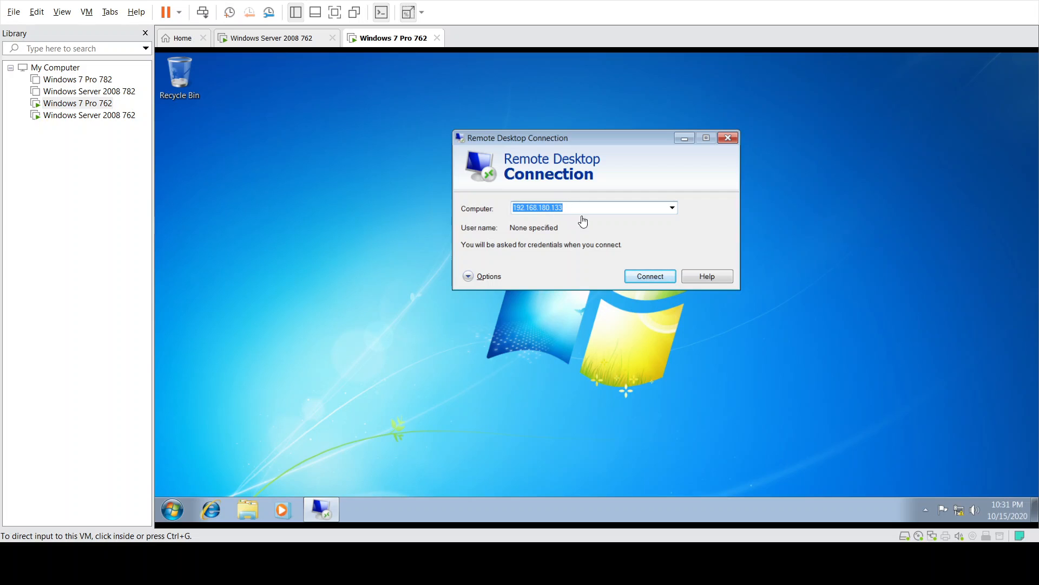
click(662, 276)
click(651, 276)
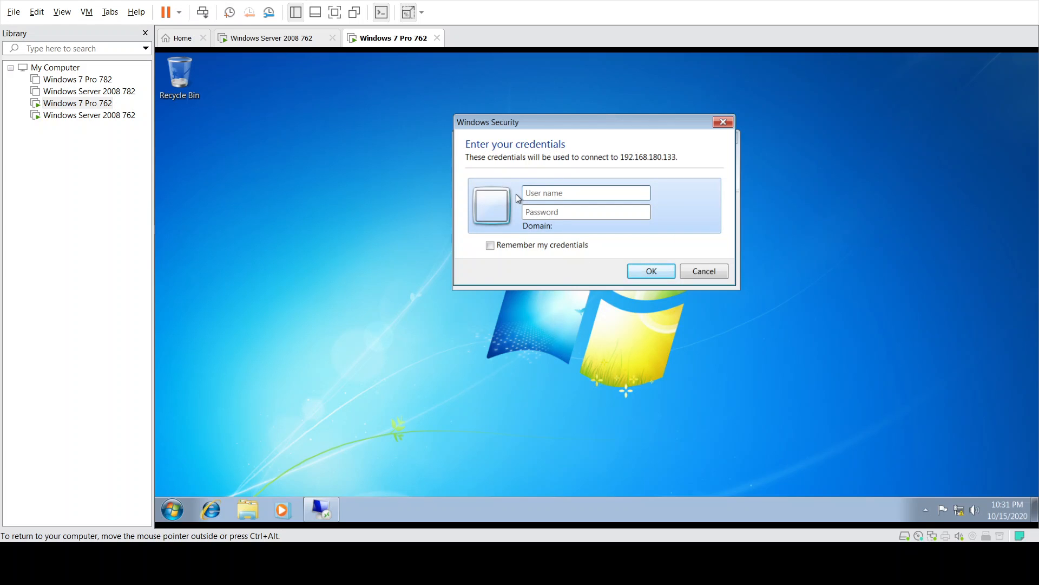
- Close the server's command prompt and go back to the Windows 7 VM
click(291, 37)
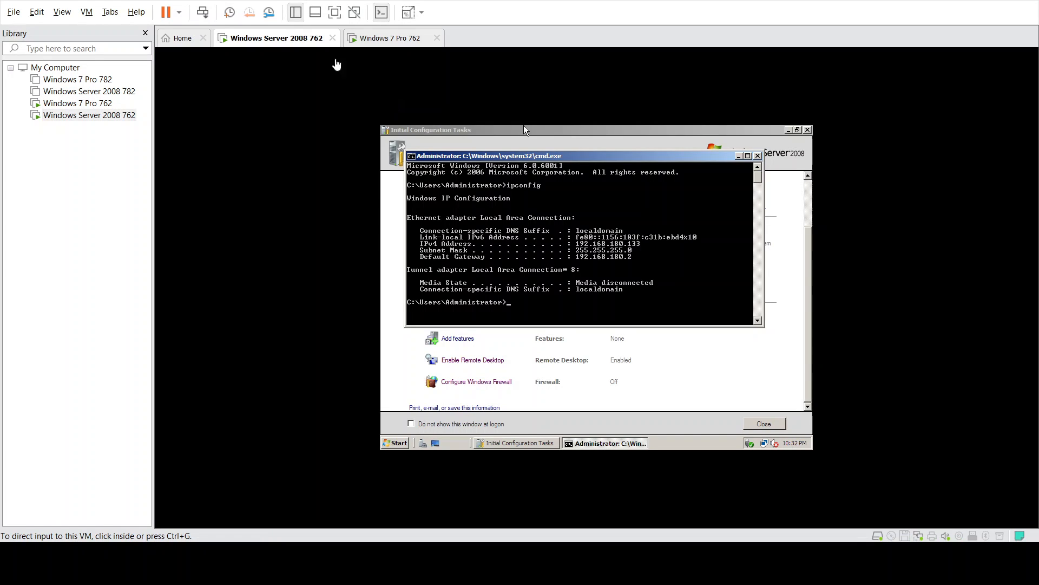
click(524, 126)
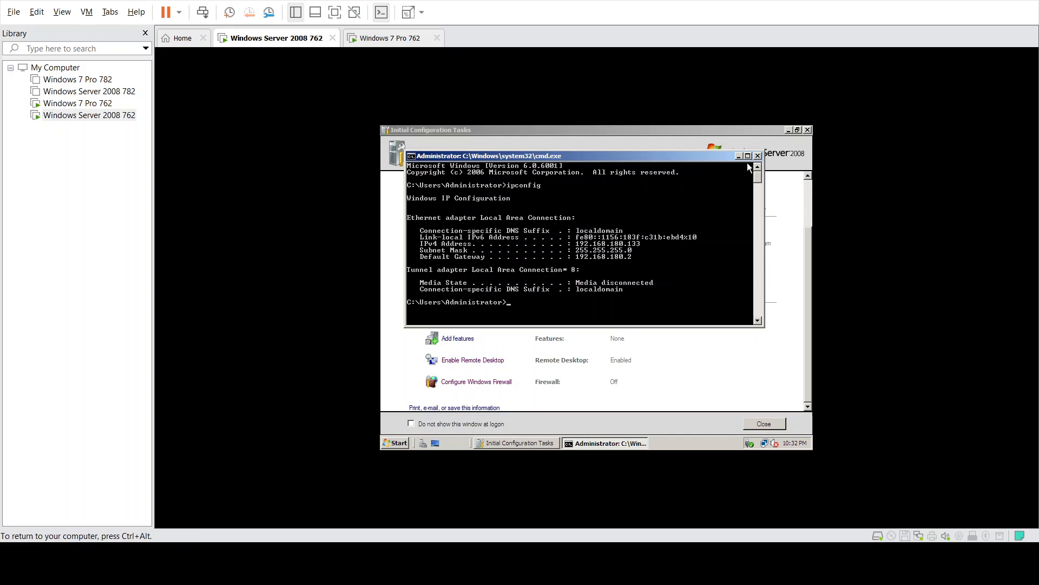
click(758, 156)
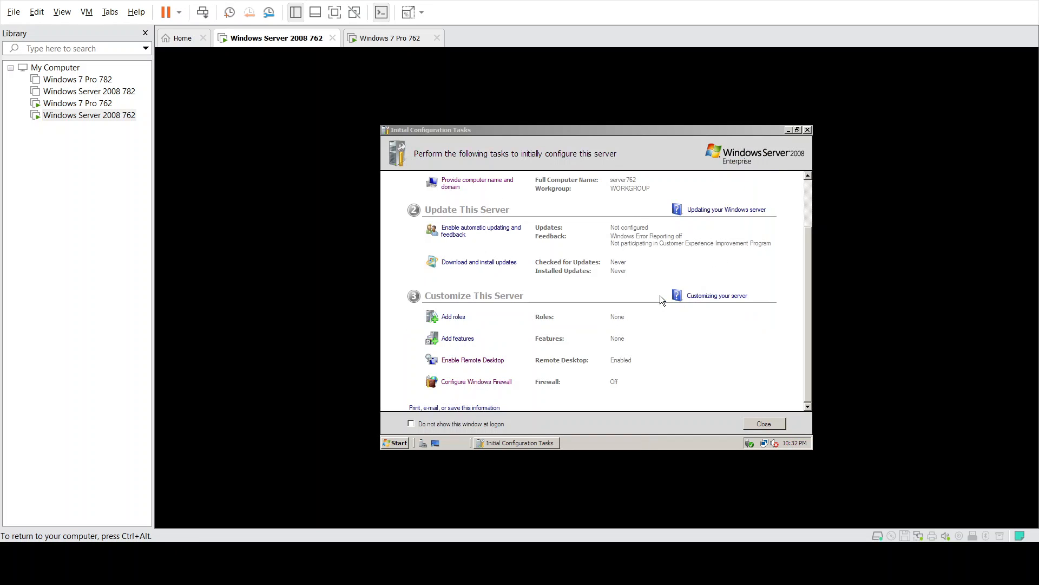
key(ctrl+alt)
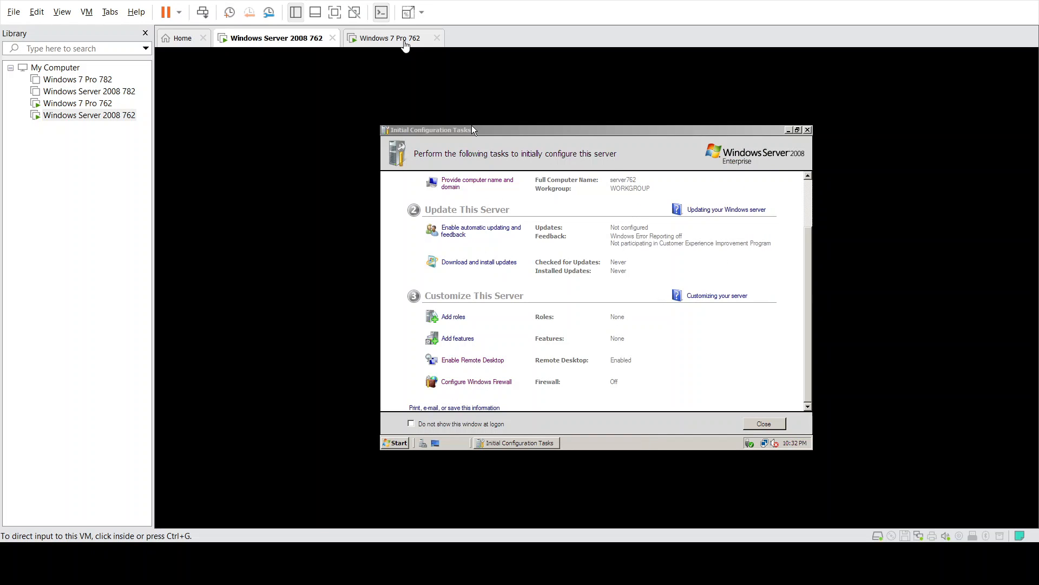
click(403, 39)
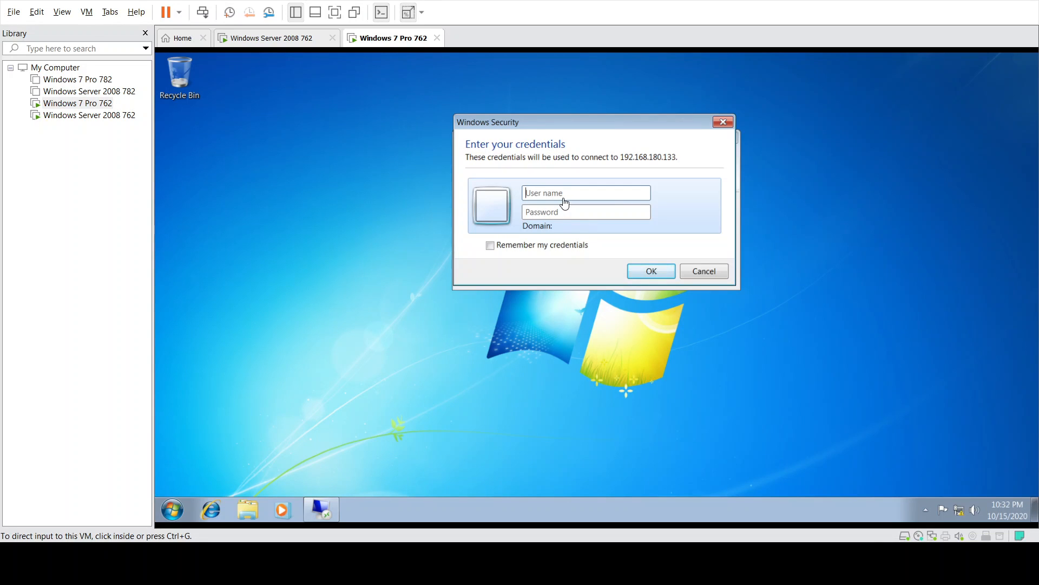
- Enter user server762\administrator with the account password in the credentials prompt and connect
click(580, 189)
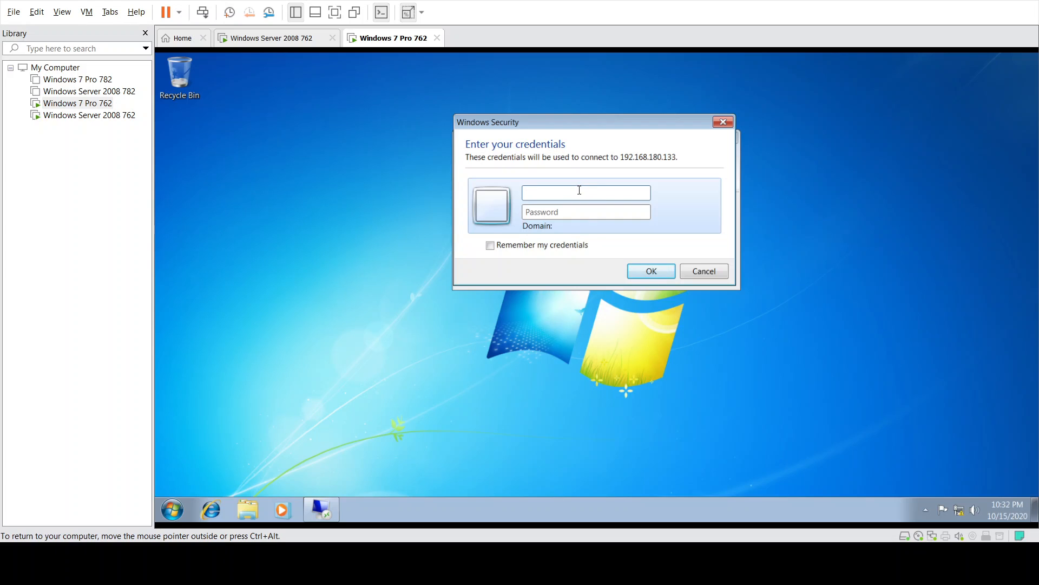
text(server7)
text(62\administrato********)
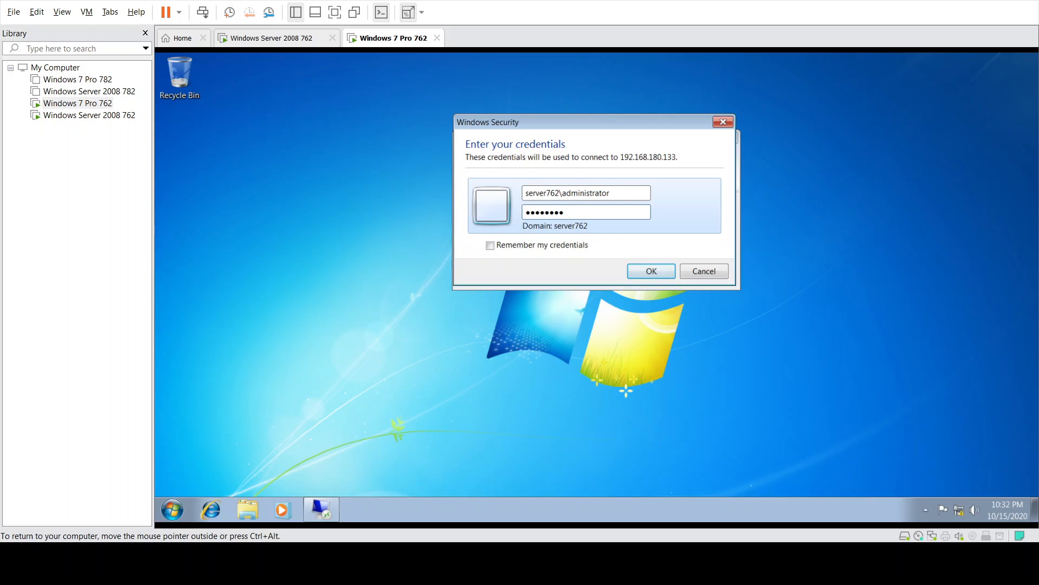
key(Return)
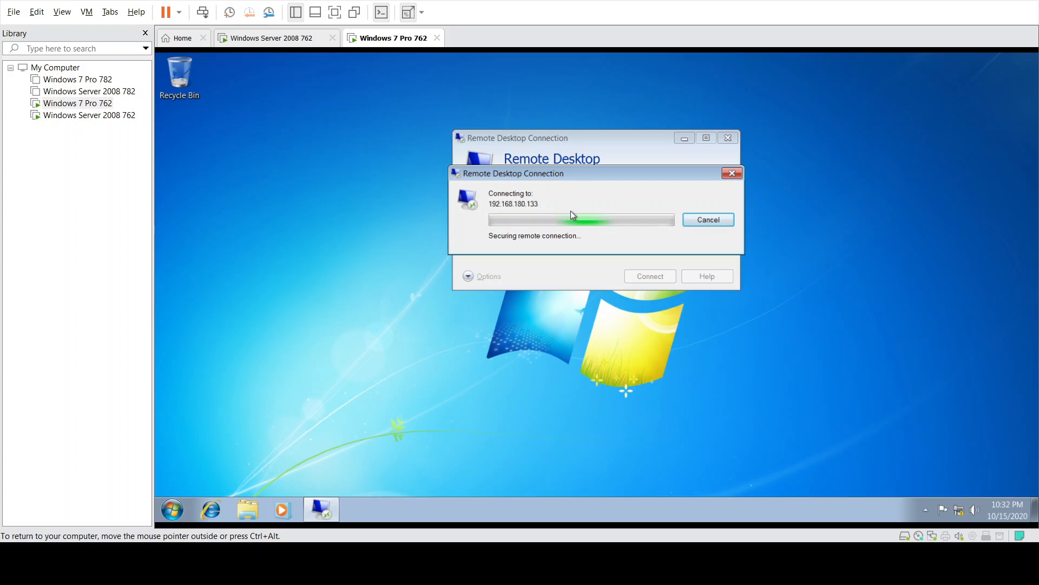
- Switch back and forth between the Server 2008 and Windows 7 VM tabs while the connection proceeds
click(284, 42)
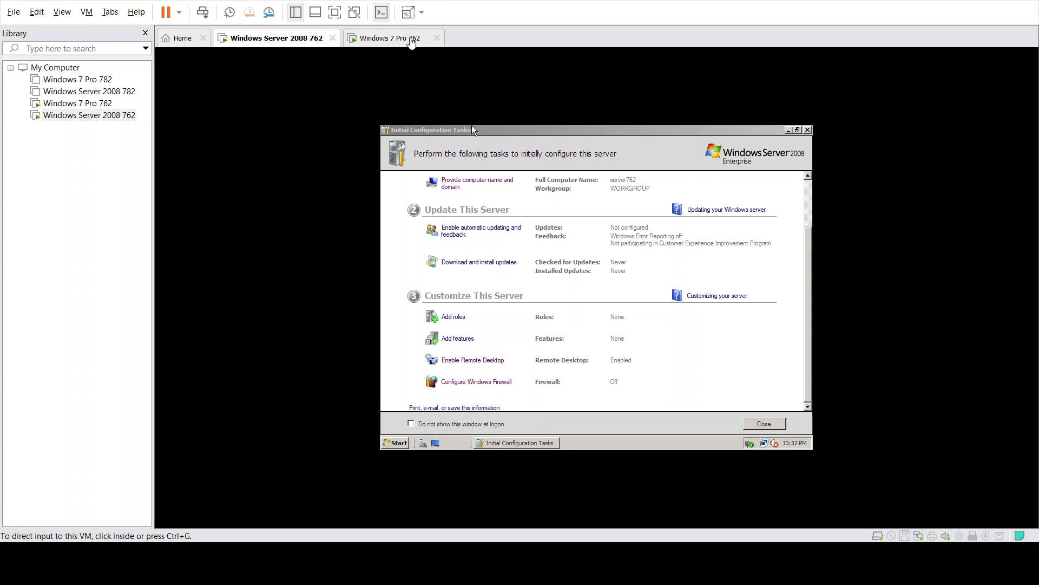
click(412, 43)
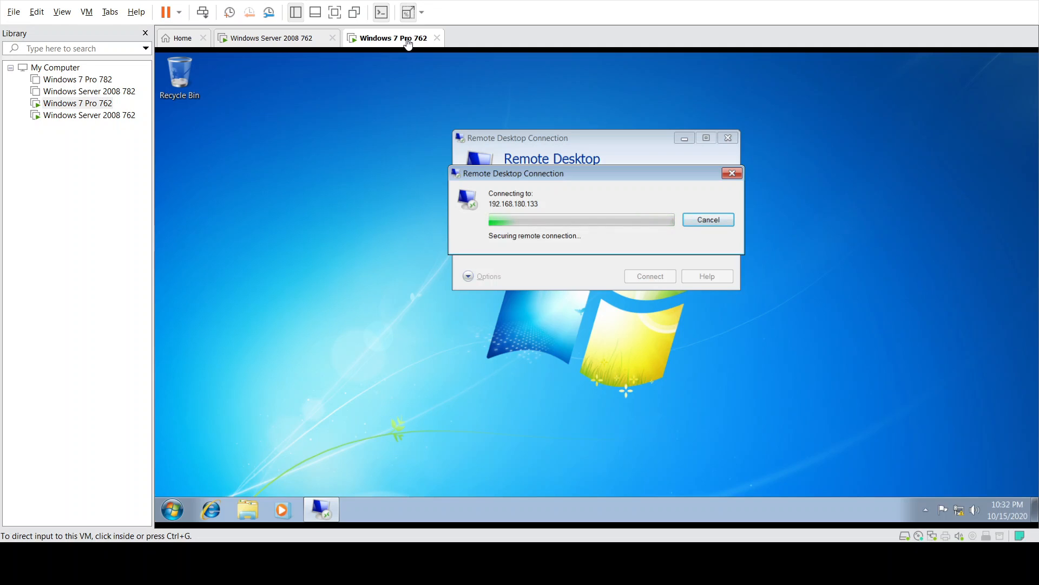
click(301, 39)
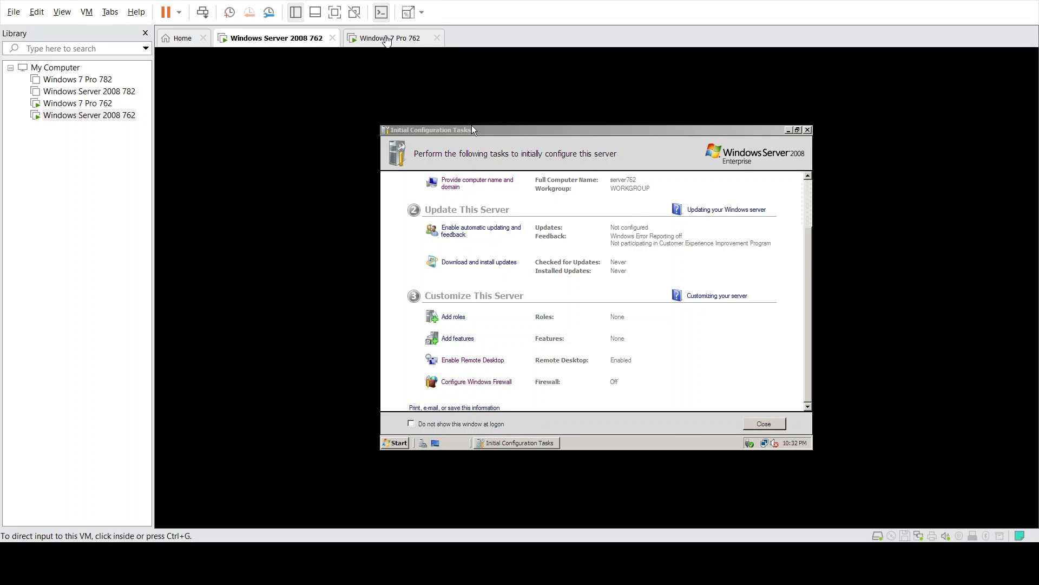
click(387, 41)
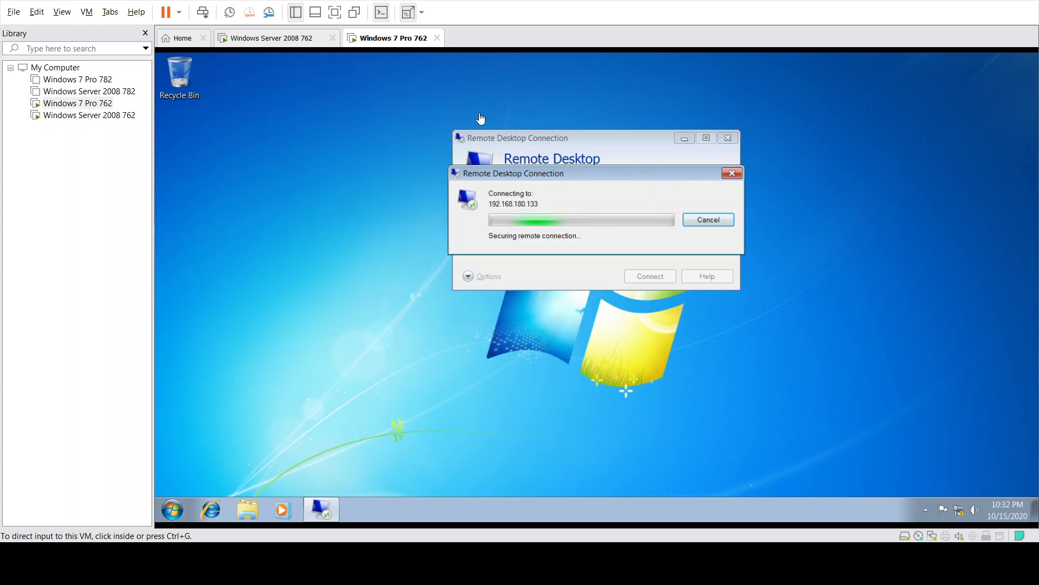
click(295, 38)
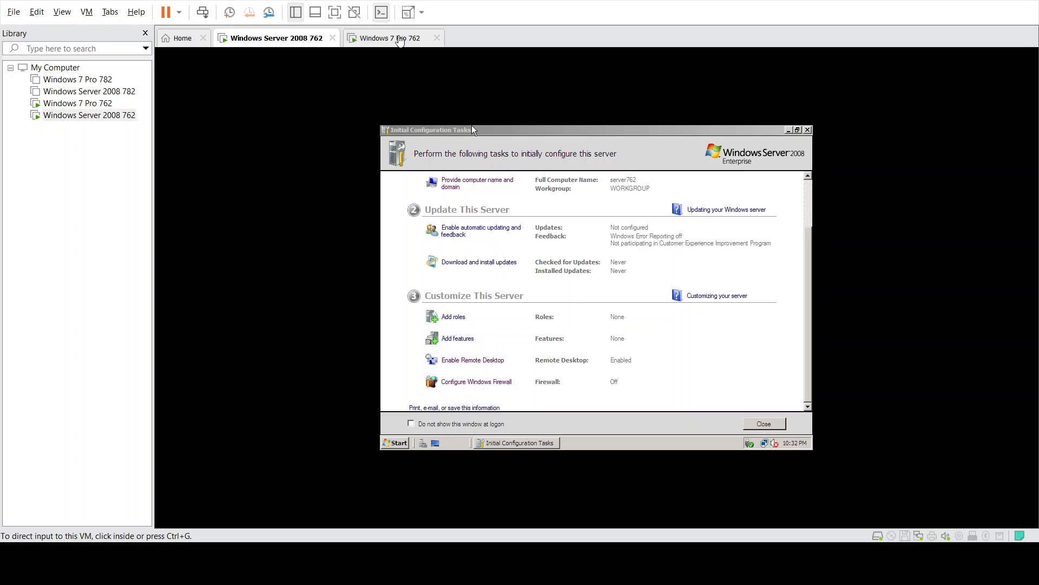
click(407, 38)
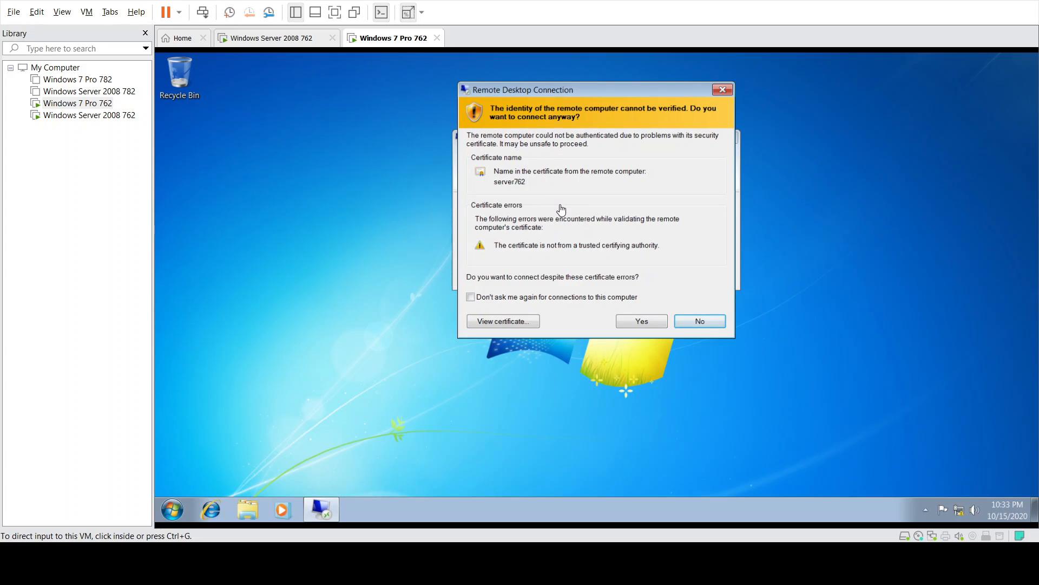
- Accept the server certificate warning on Windows 7 to connect to 192.168.180.133 anyway
click(264, 39)
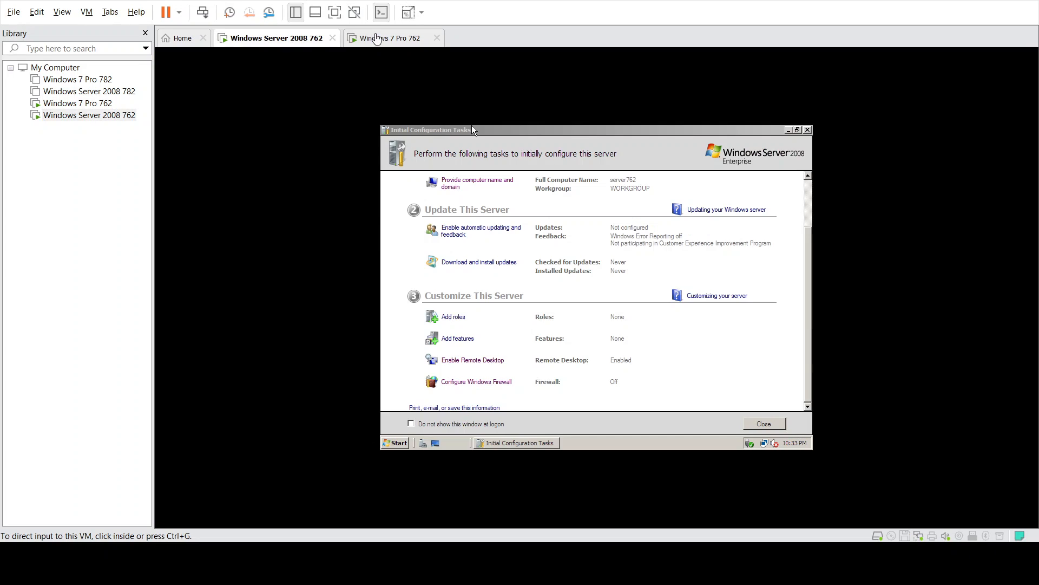
click(377, 39)
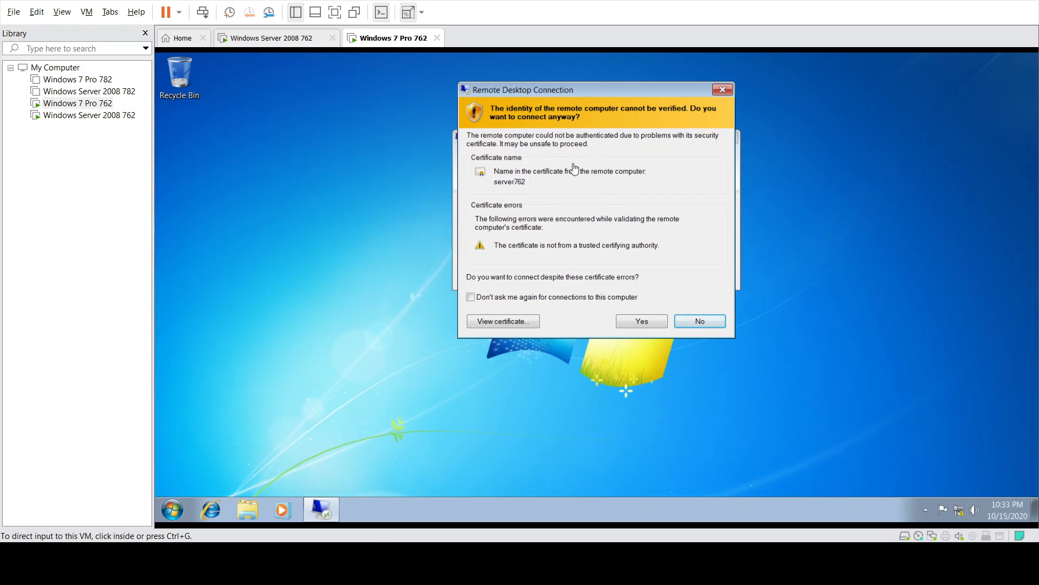
click(643, 324)
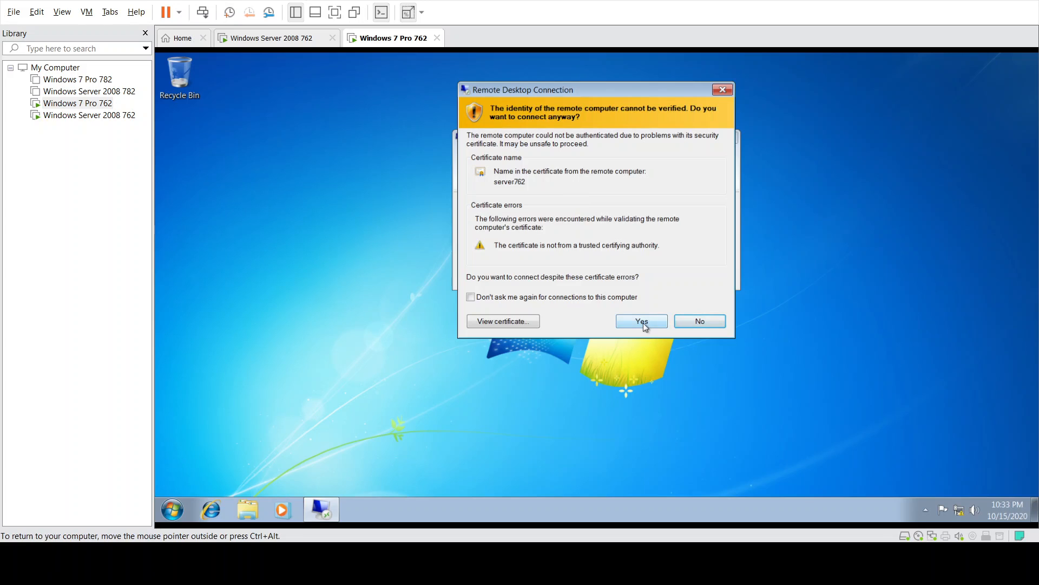
click(642, 323)
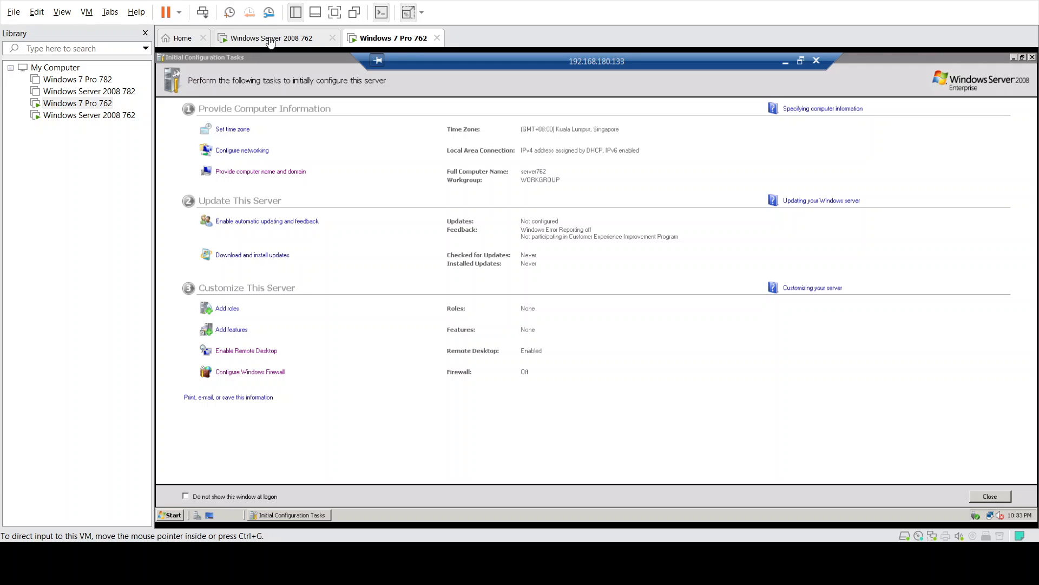
- In the remote session, close Initial Configuration Tasks and then Server Manager
click(819, 372)
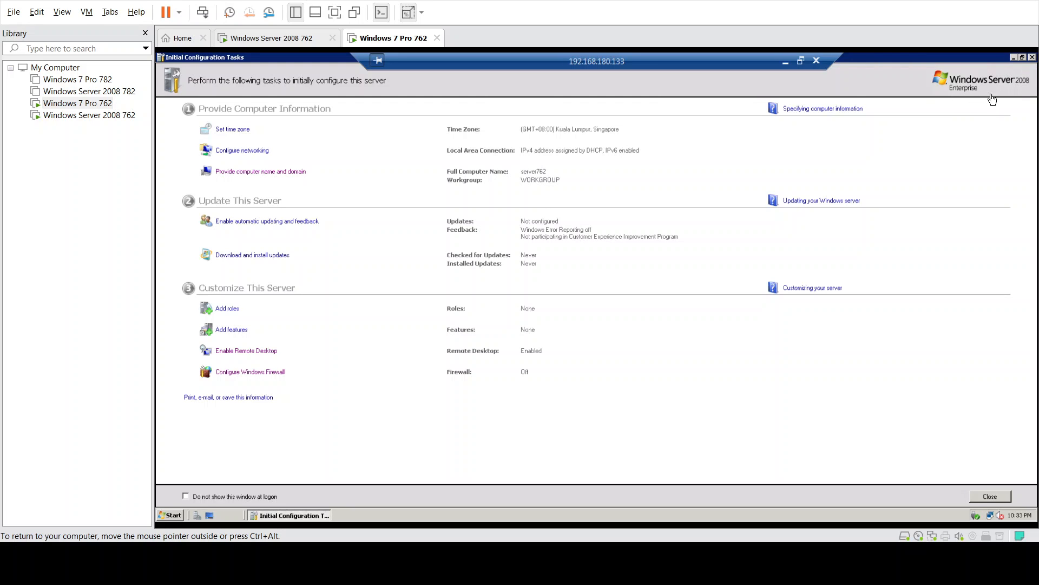
click(1033, 57)
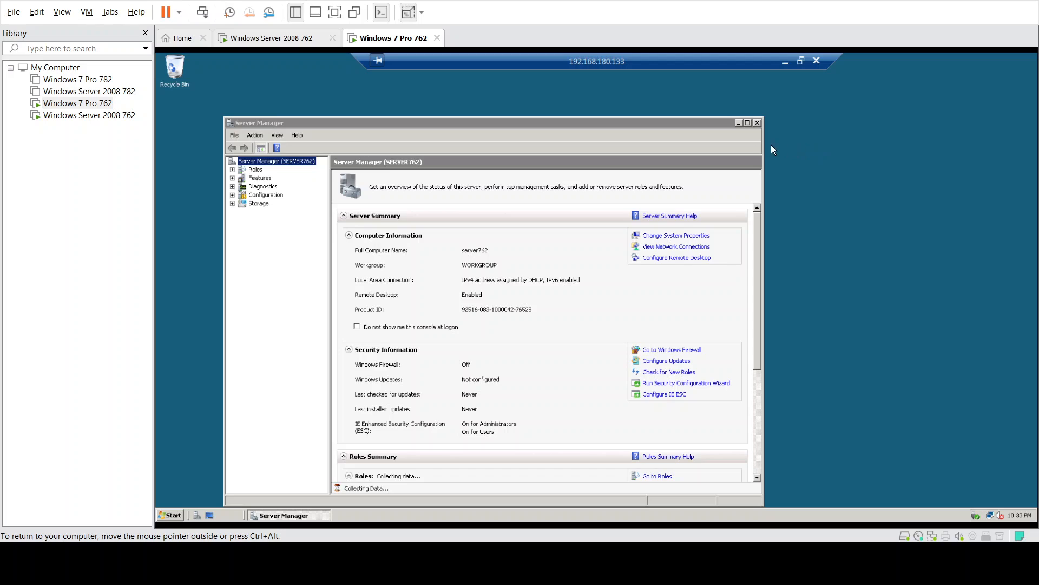
click(758, 122)
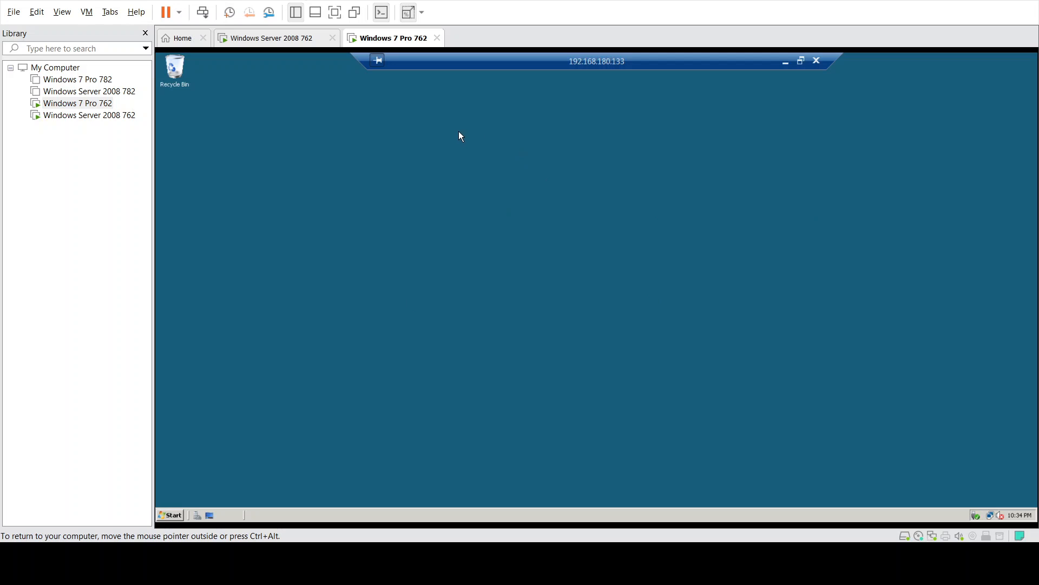
- After checking the server console, close the RDP connection bar on Windows 7 and dismiss the disconnect prompt
click(268, 39)
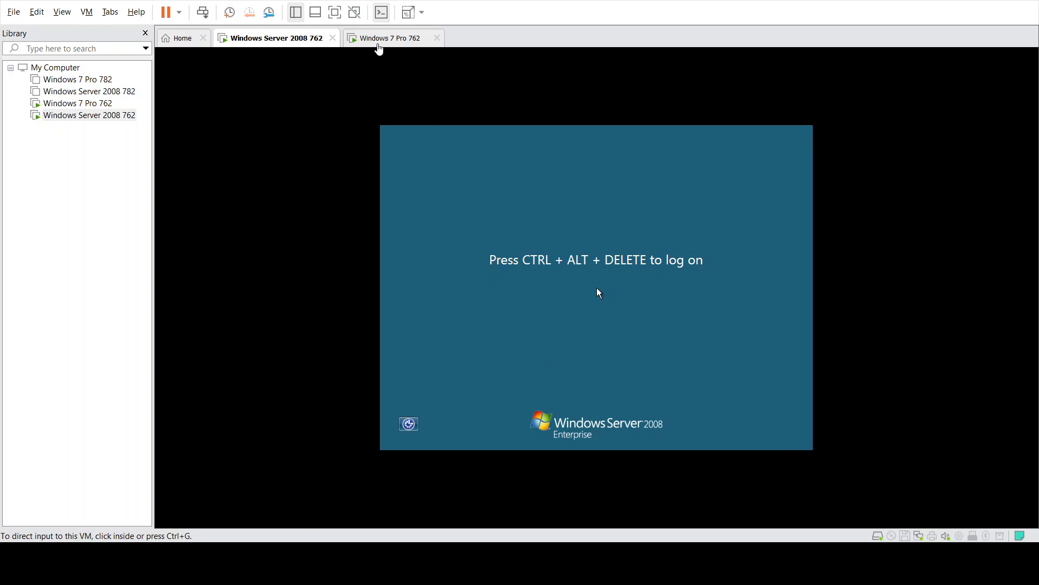
key(ctrl+Tab)
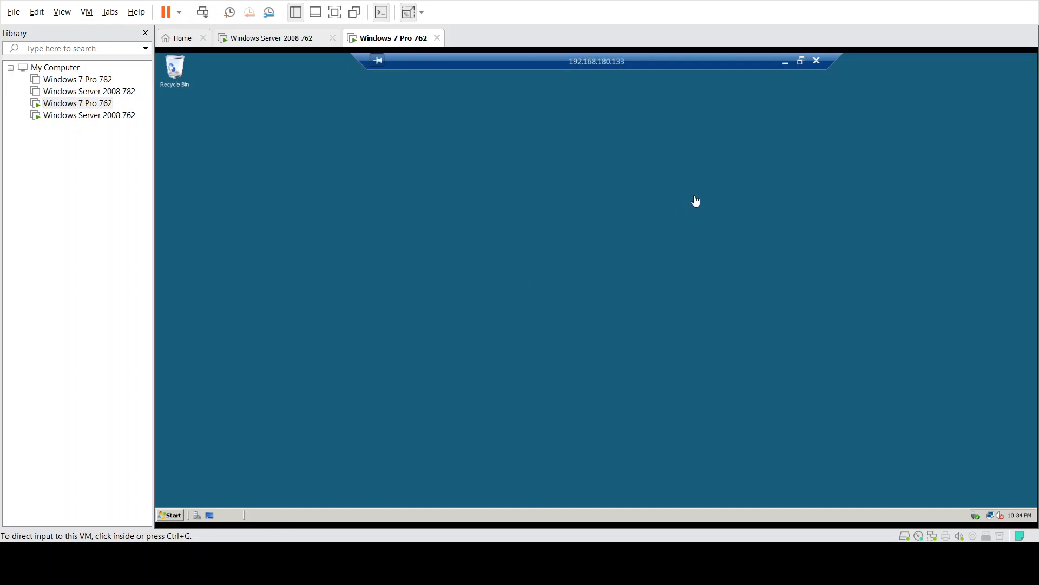
click(817, 61)
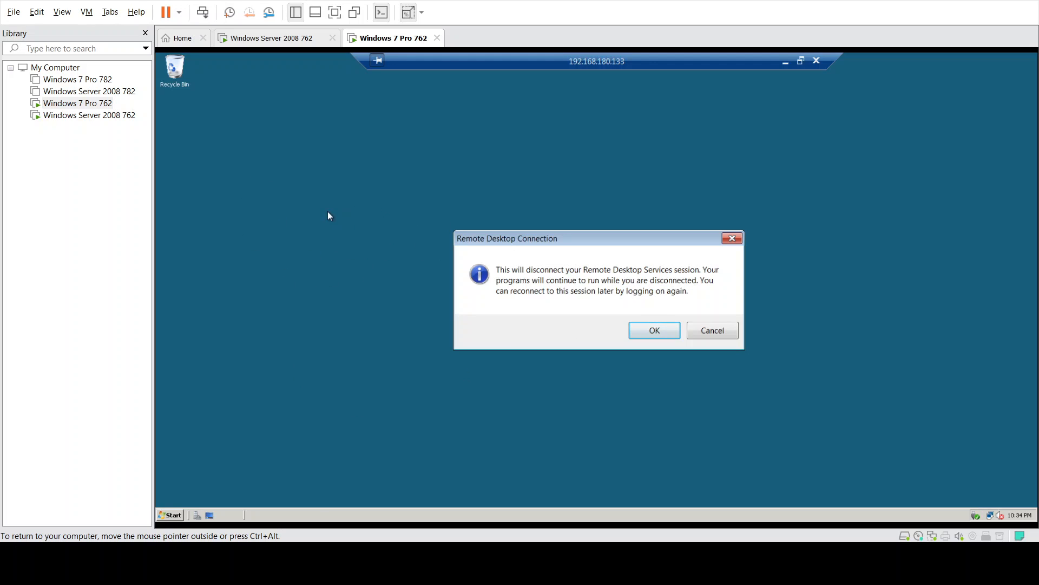
click(737, 240)
- Run a continuous ping to 192.168.180.132 in a Command Prompt in the remote session
click(183, 510)
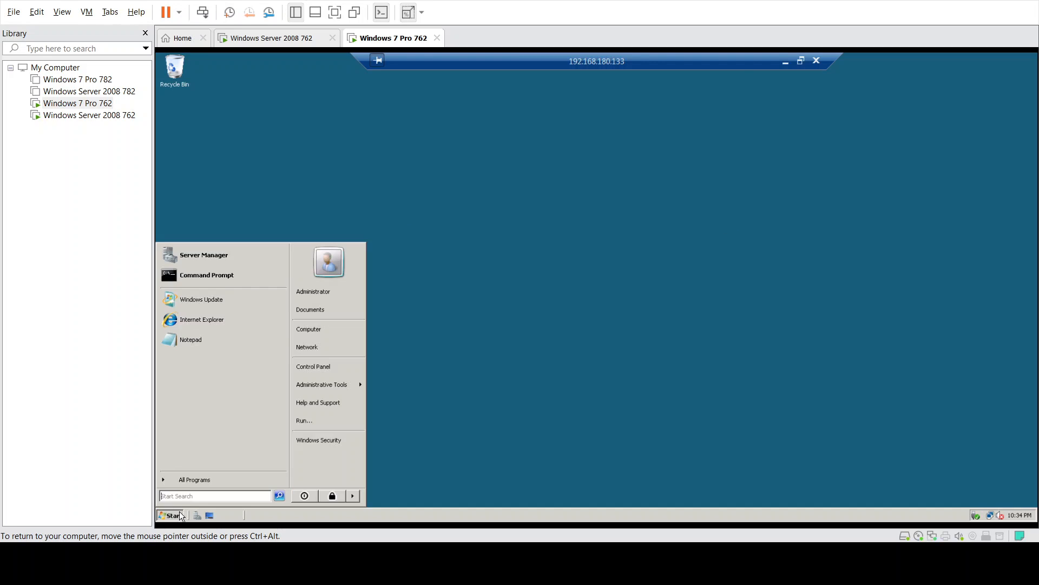
text(cmd)
key(Return)
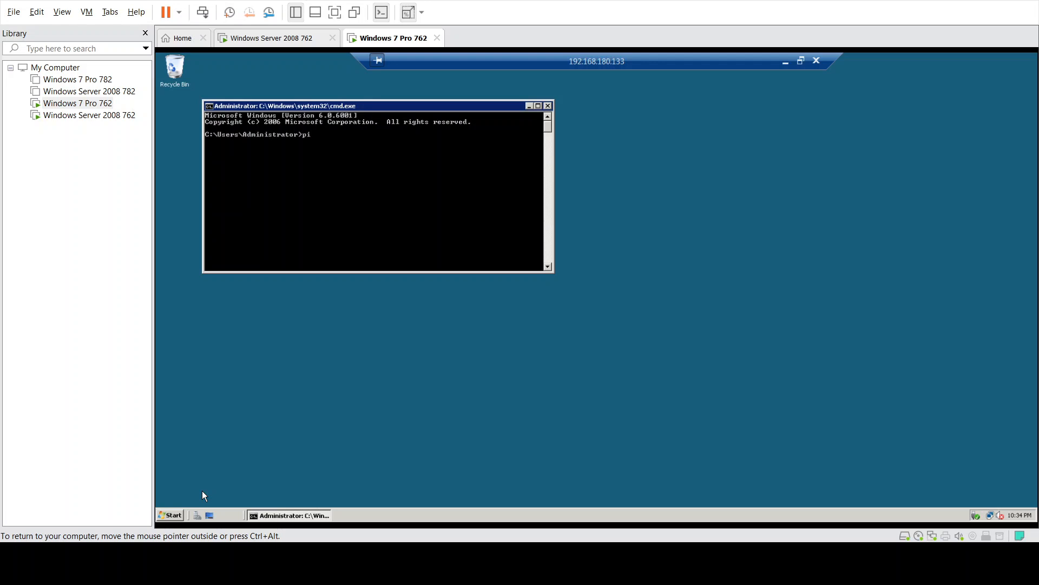
text(ping 192.168.180.132 -)
text(t)
key(Return)
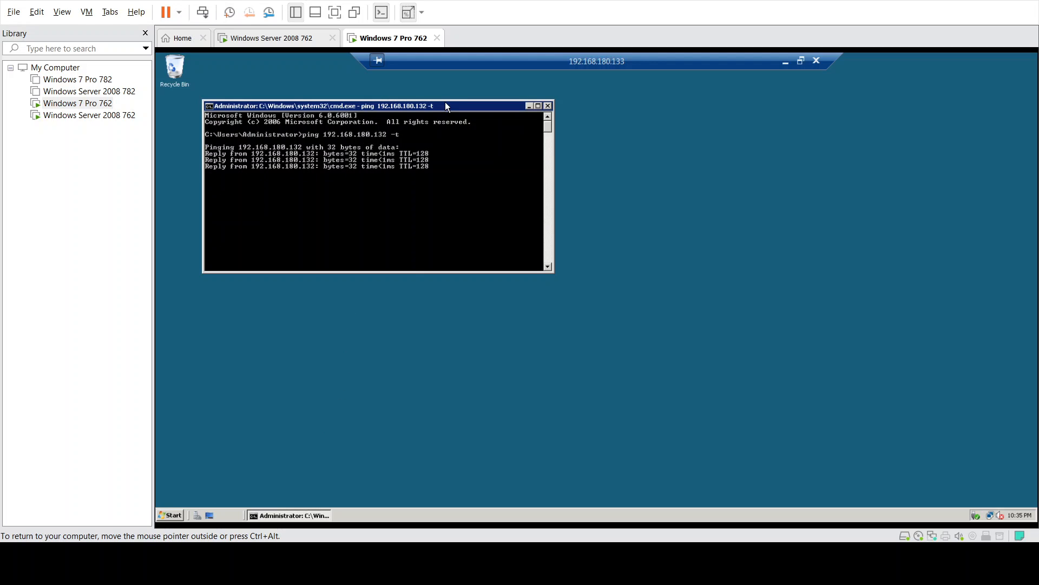
drag(462, 105, 649, 151)
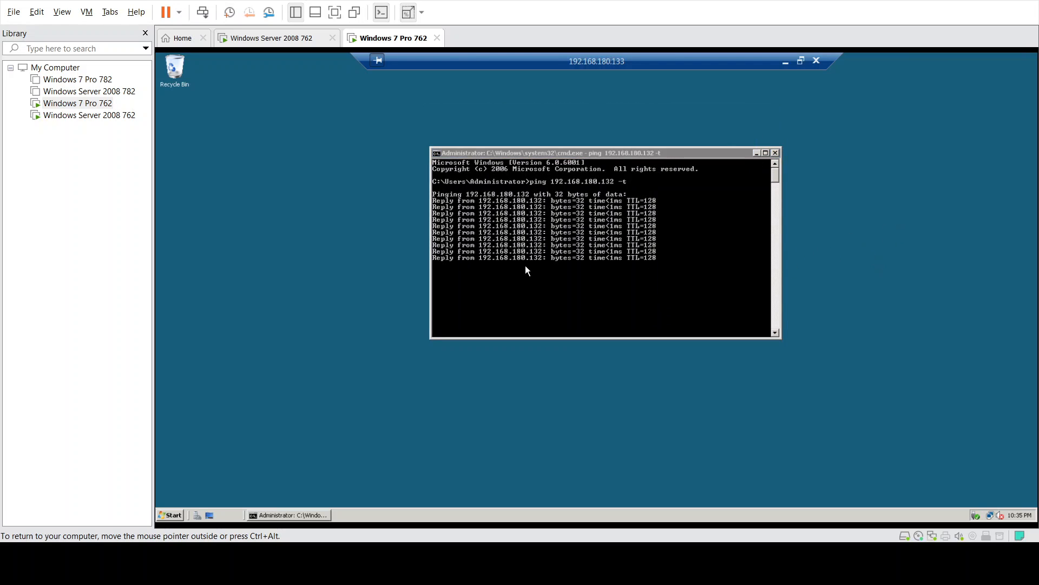
click(815, 60)
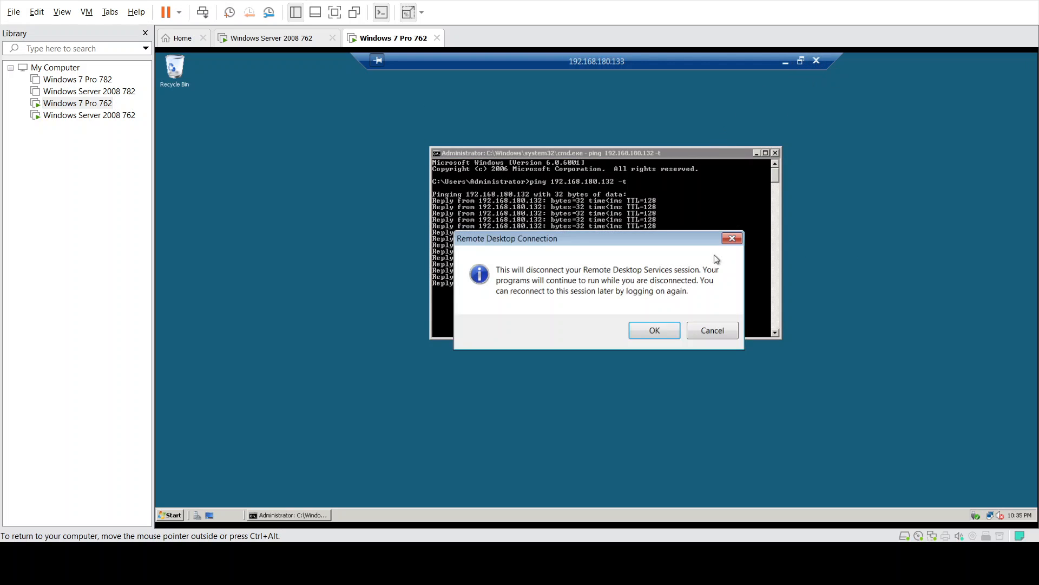
- Confirm the Remote Desktop disconnect and return to the Windows Server 2008 762 console
click(655, 331)
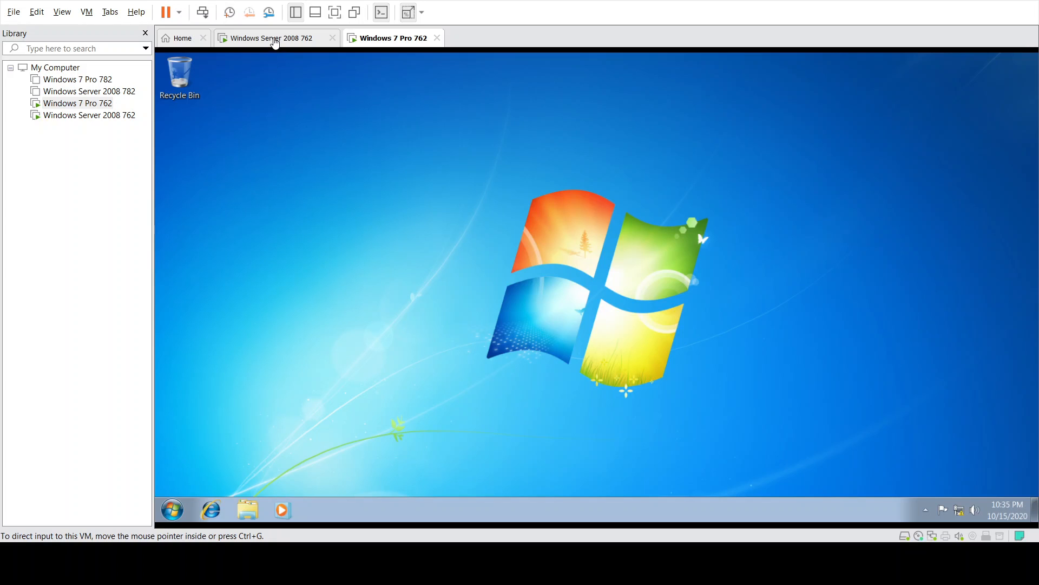
click(275, 39)
click(563, 284)
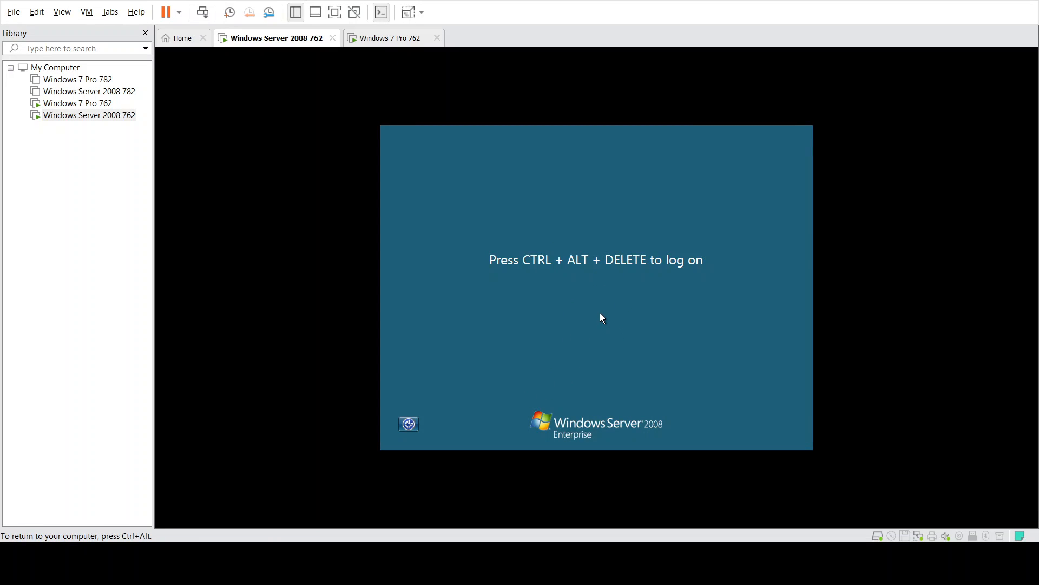
key(ctrl+alt)
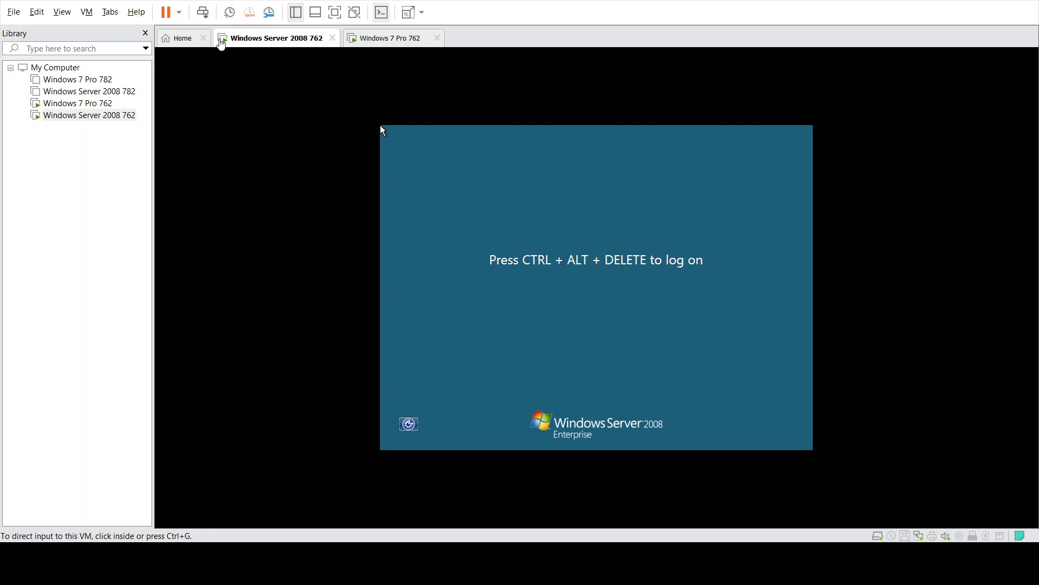
- Unlock the server console as Administrator using Ctrl+Alt+Insert and the administrator password
click(507, 316)
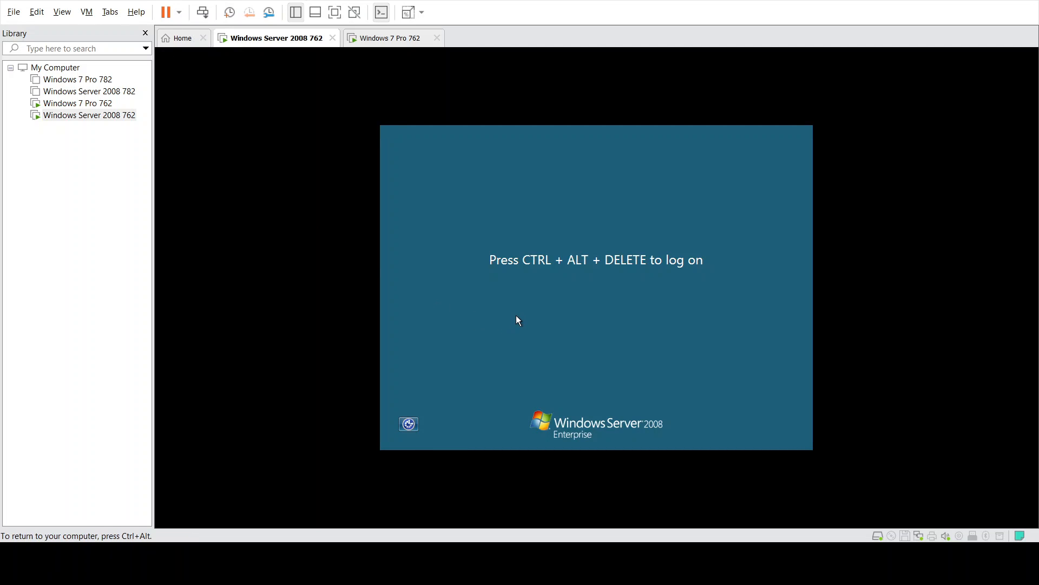
key(ctrl+alt+Insert)
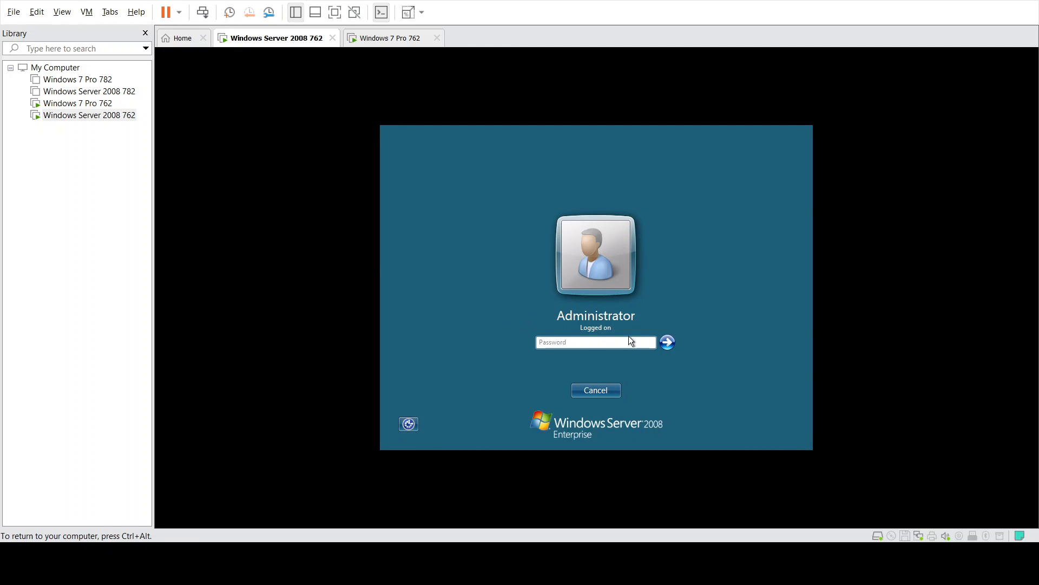
click(584, 344)
text(P)
text(•••••••)
click(667, 342)
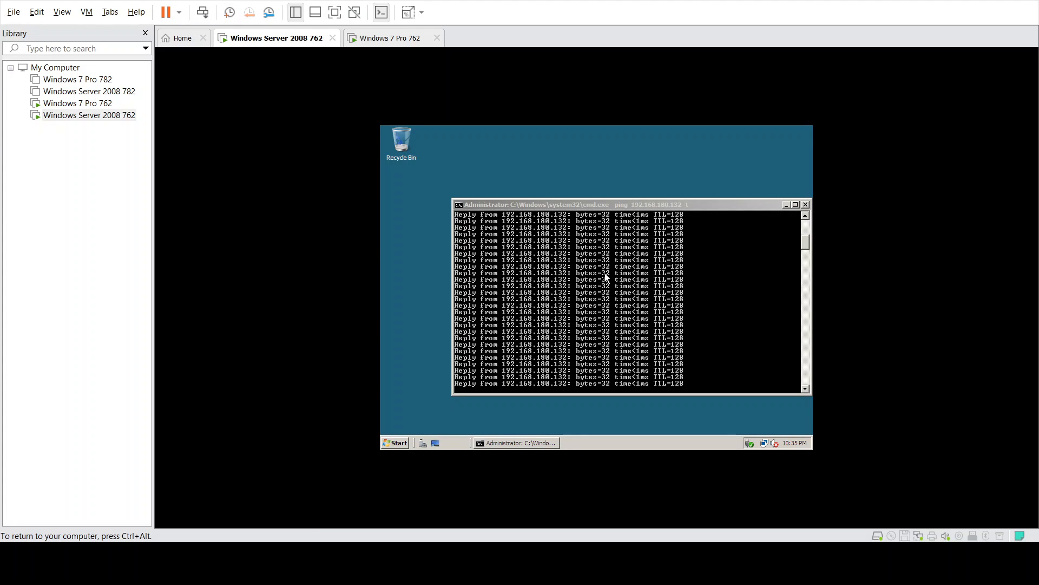
- Move the Command Prompt window and close it to stop the ping
drag(641, 202, 605, 185)
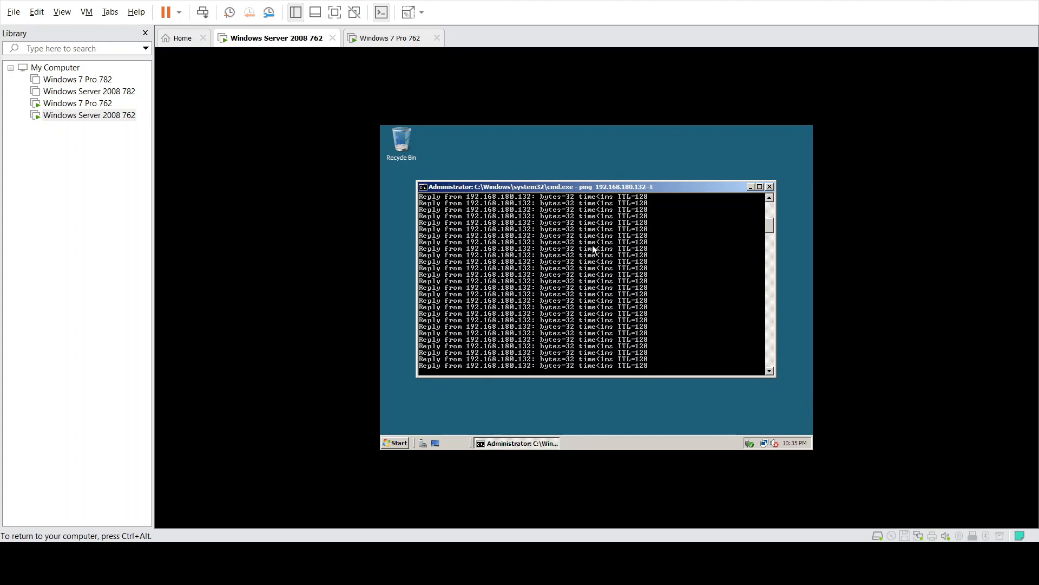
drag(772, 232, 771, 207)
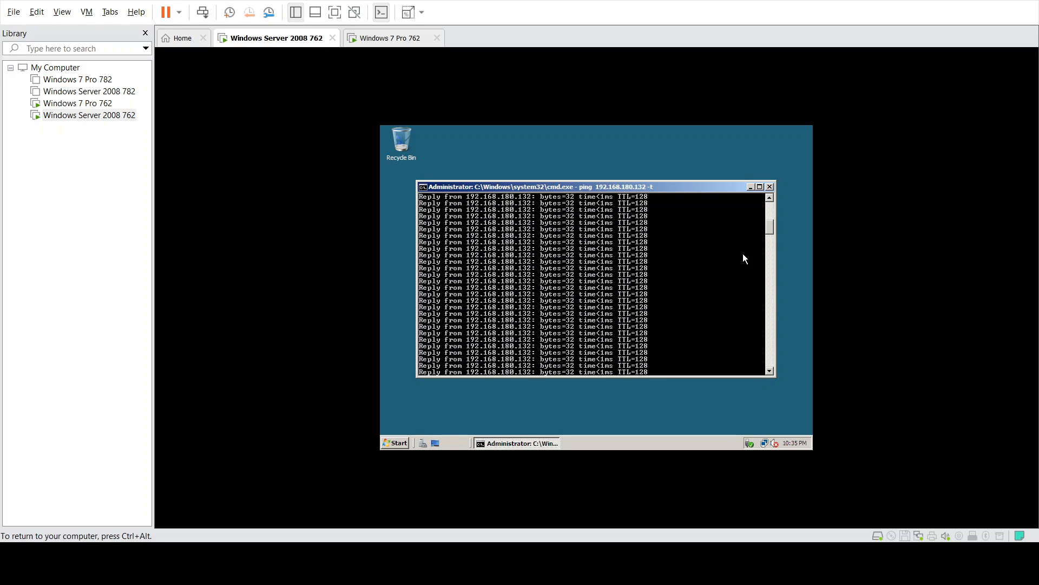
click(771, 186)
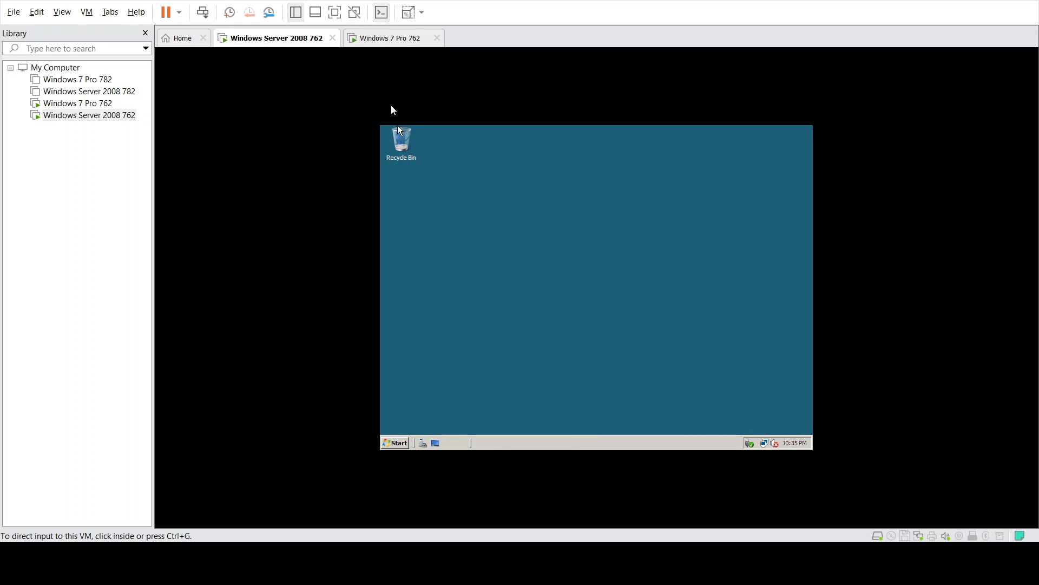
- Stretch the guest view and launch Remote Desktop Connection from a 'remote' Start search
click(410, 13)
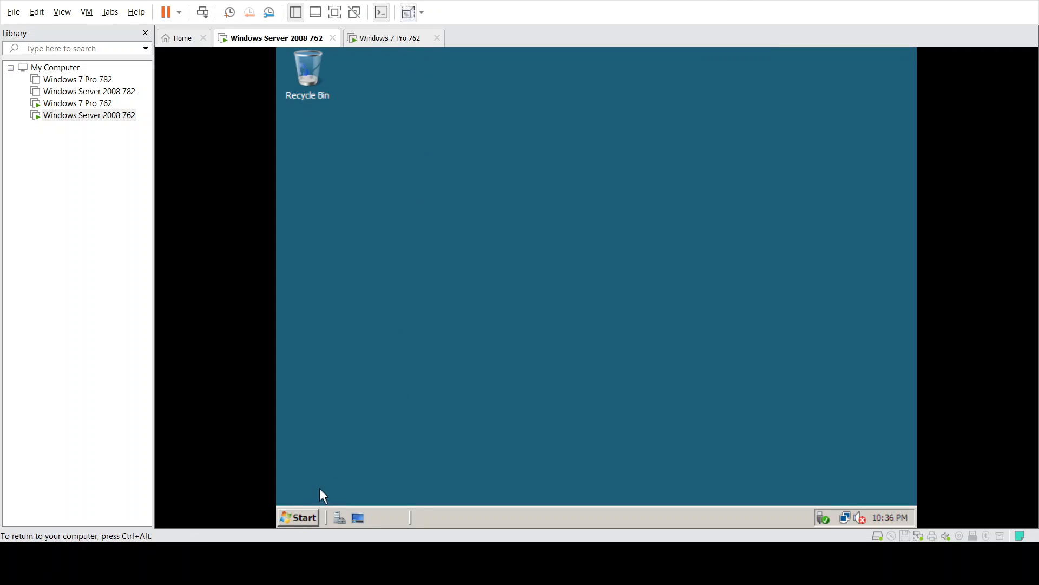
click(299, 517)
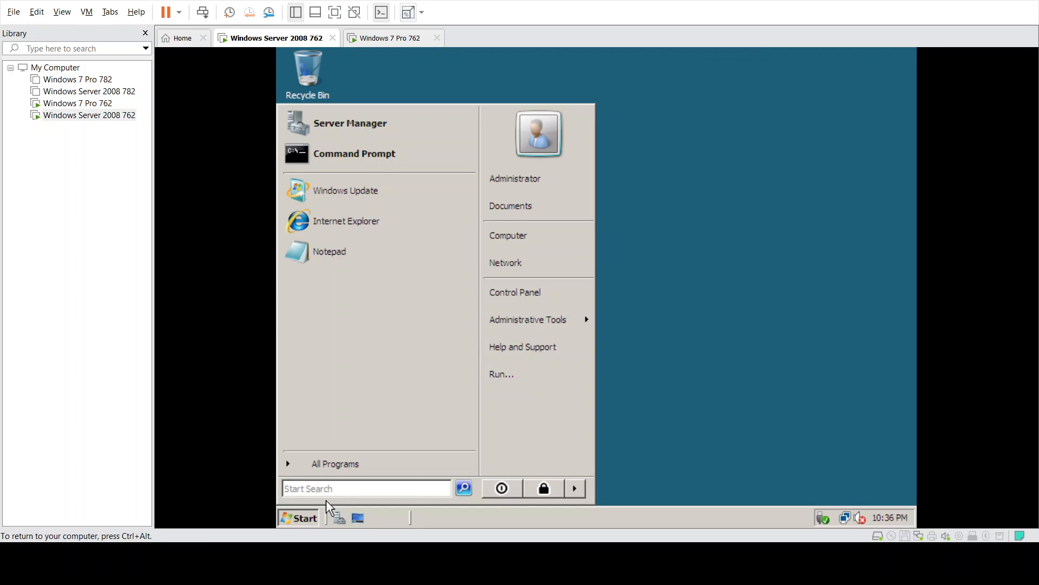
text(remote)
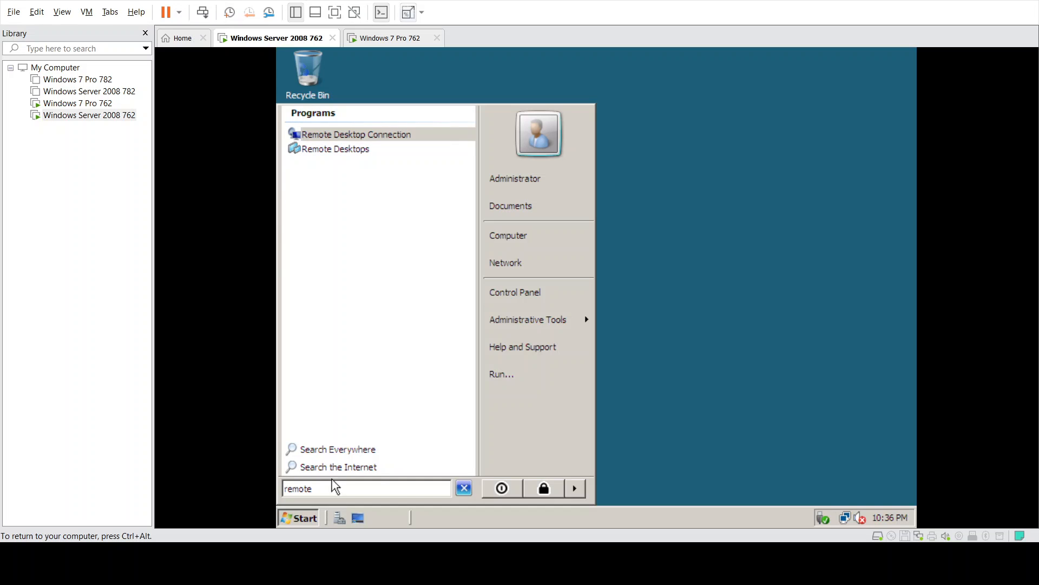
key(Return)
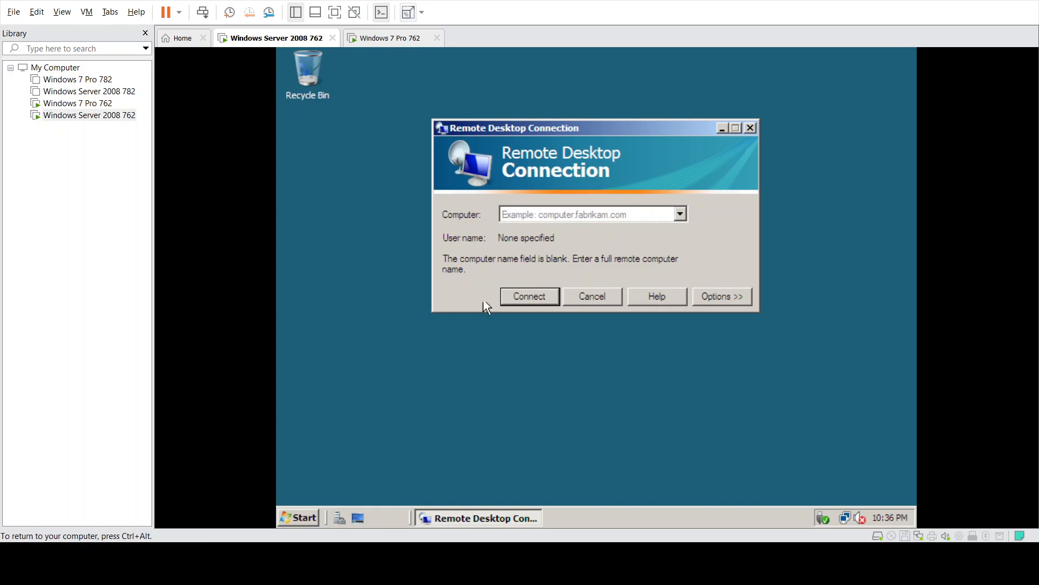
- Start a Remote Desktop connection to 192.168.180.132
click(582, 213)
text(192.168)
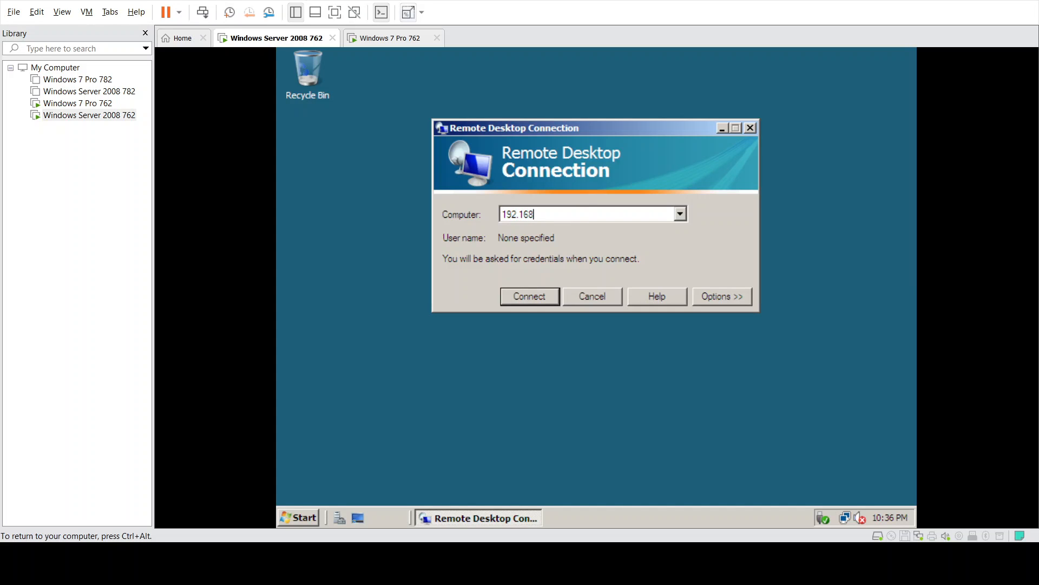
text(.180.132)
key(Return)
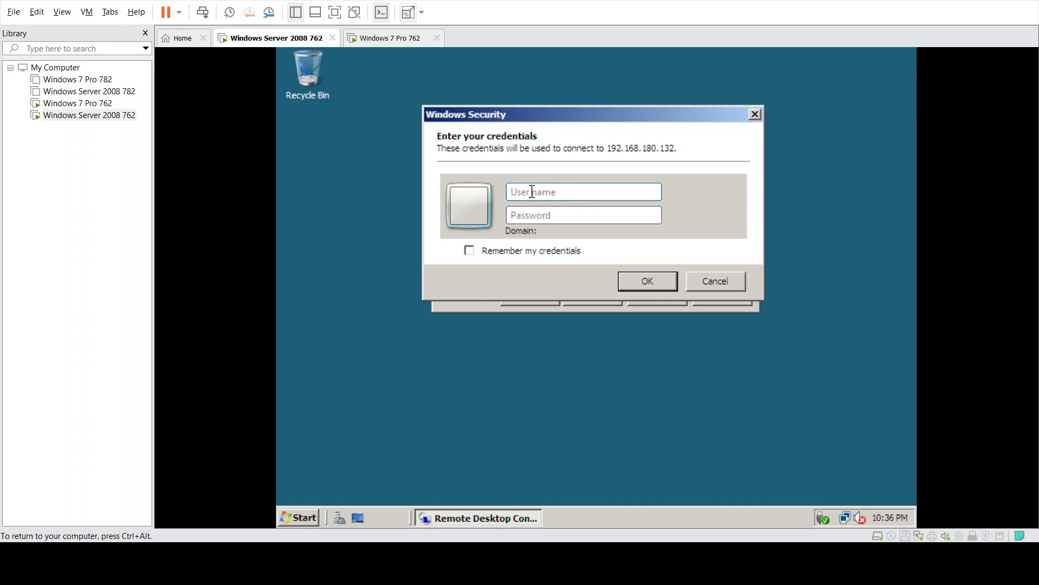
- Open the System properties for Computer on the Windows 7 Pro 762 VM
click(407, 43)
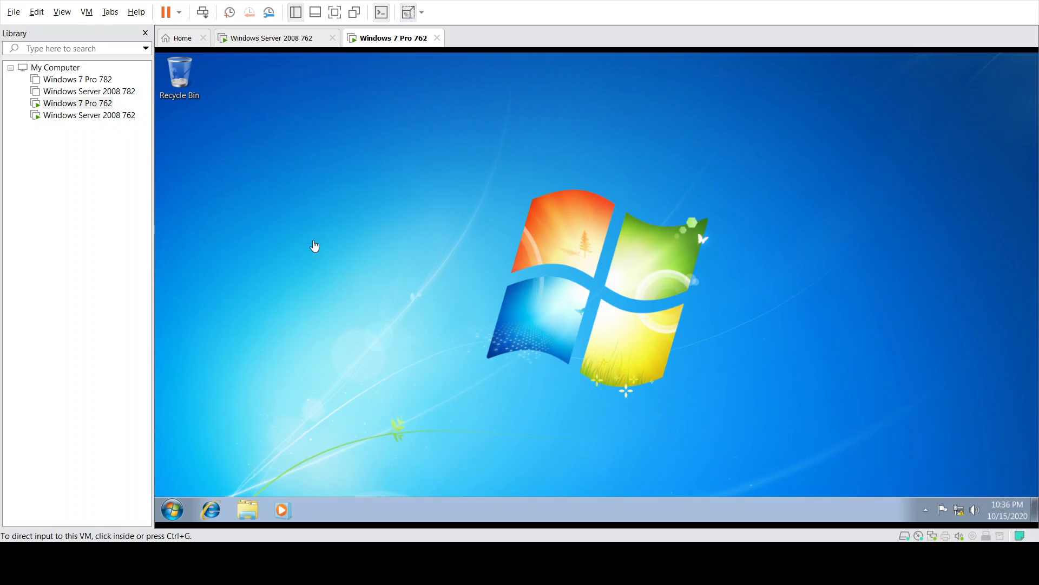
click(172, 511)
right_click(364, 349)
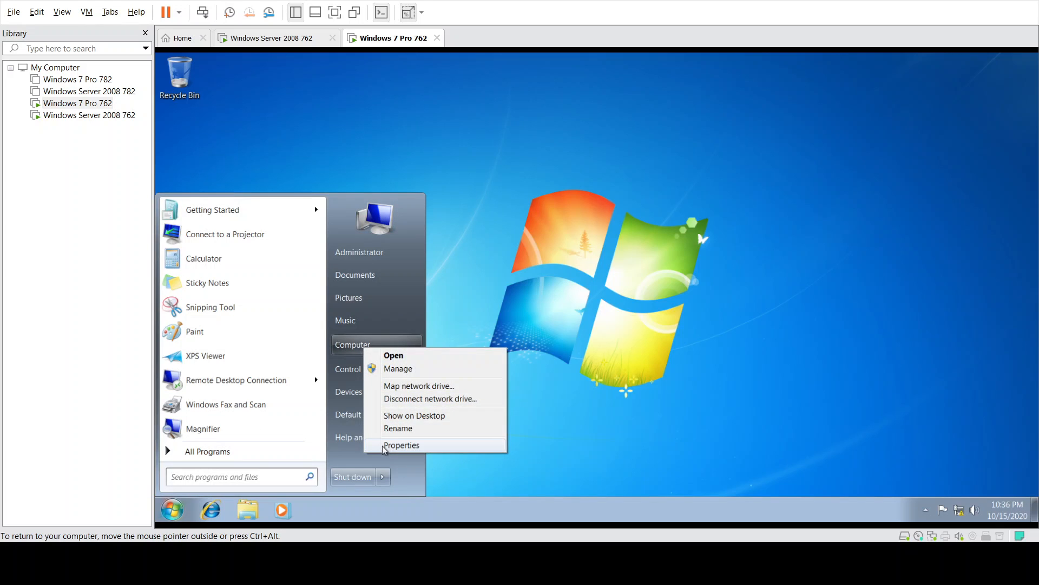
click(401, 445)
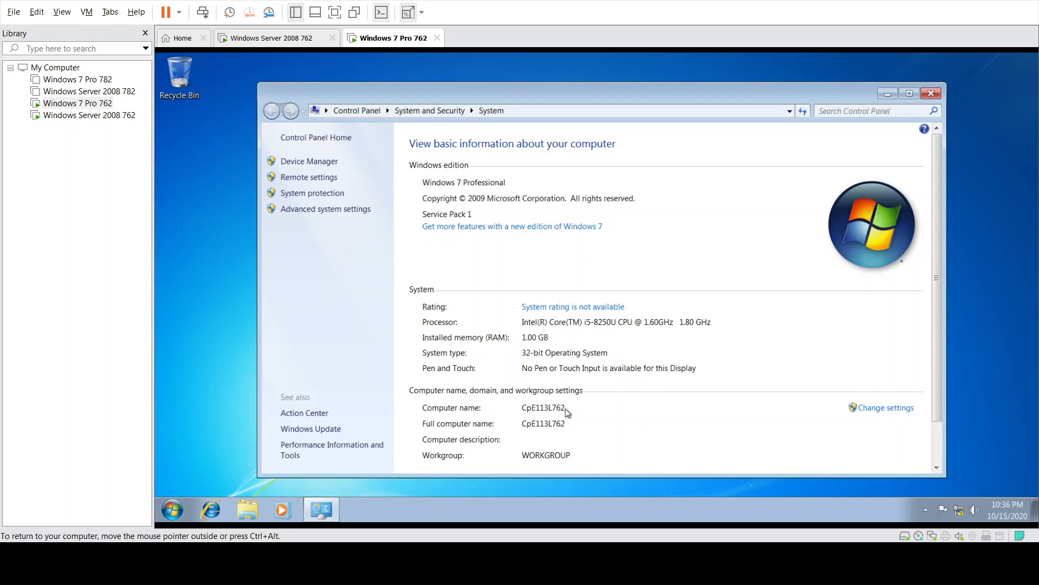
- On the server, submit the cpe113l762 administrator credentials with Remember my credentials ticked
click(279, 38)
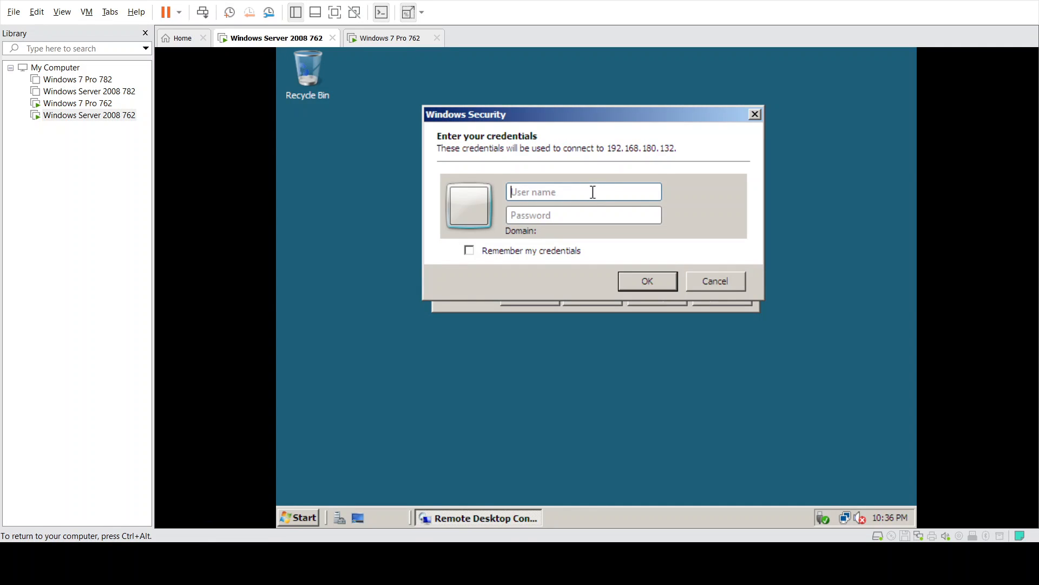
text(cpe113l762\)
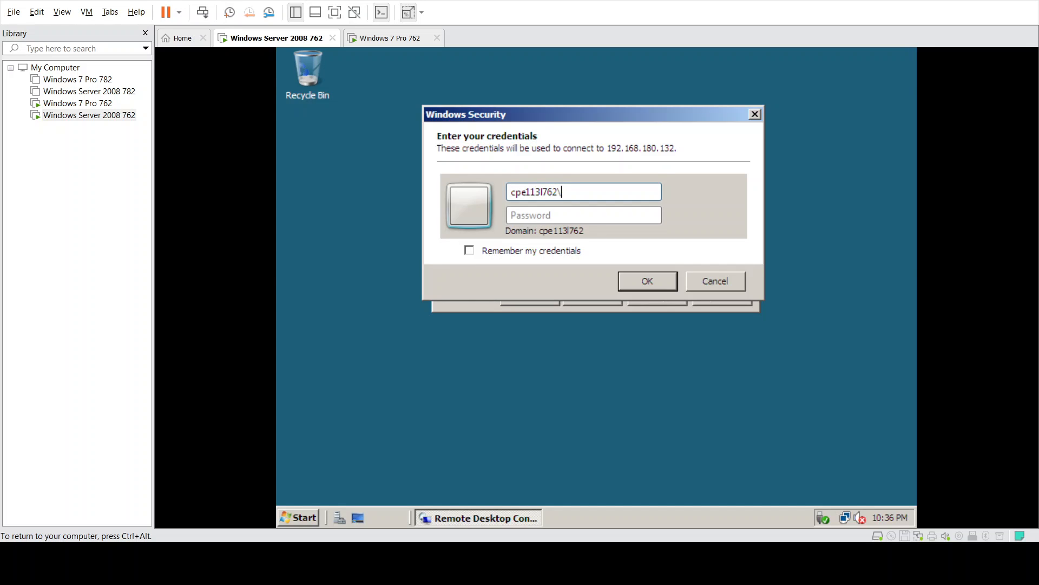
text(admins)
key(Tab)
text(•••••••)
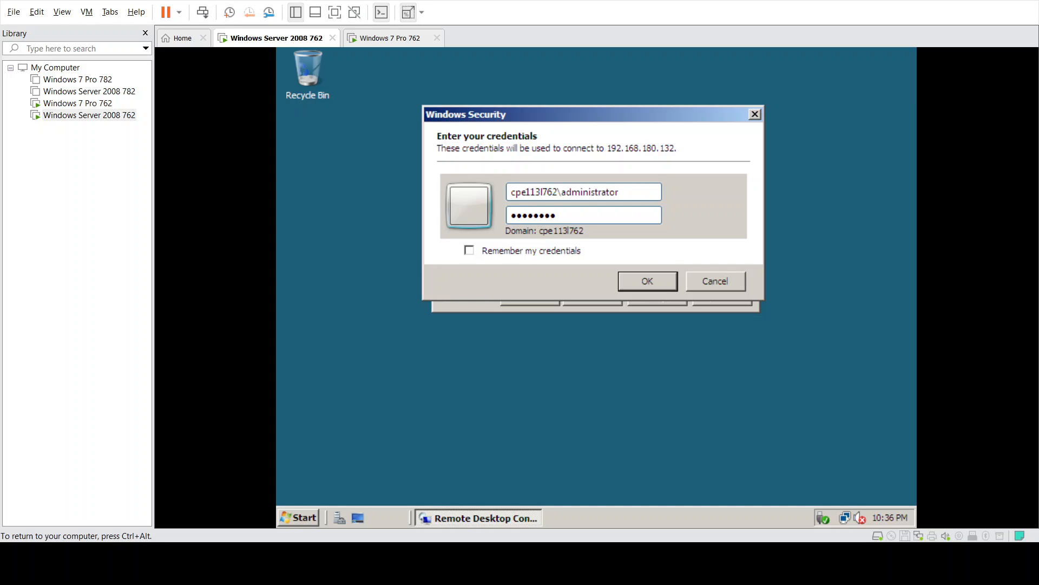
click(486, 253)
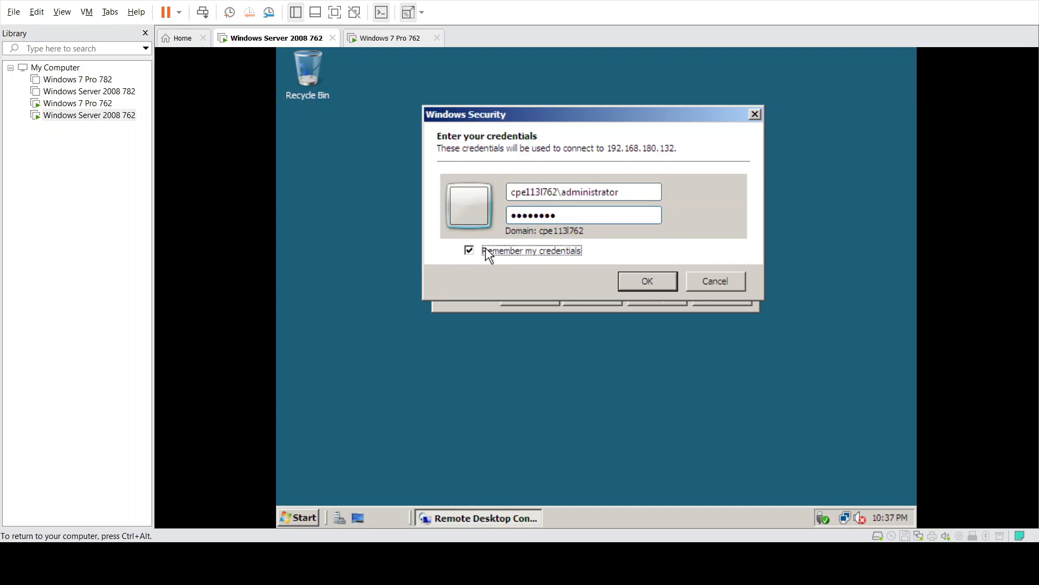
click(637, 275)
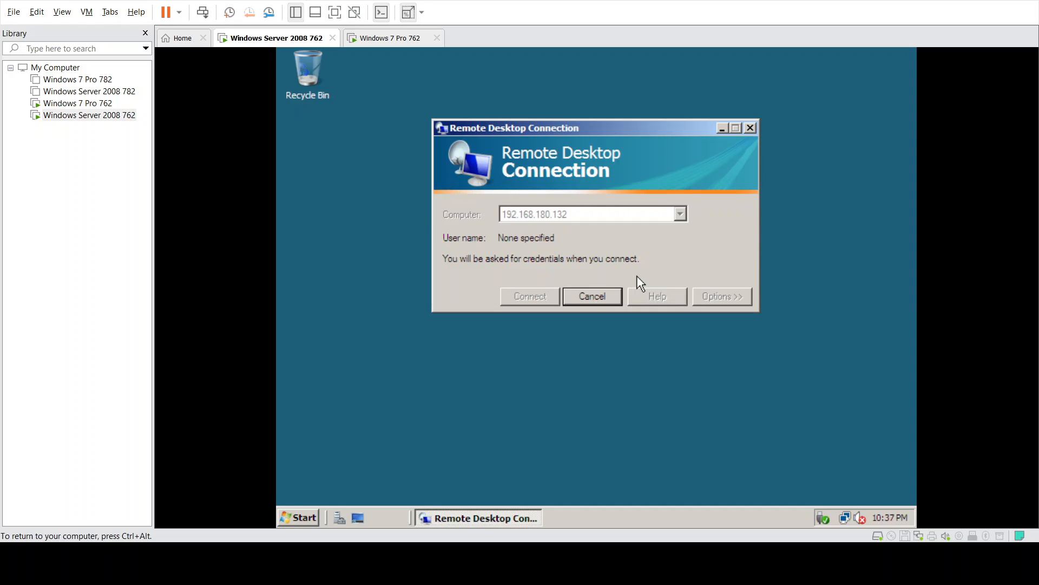
click(380, 43)
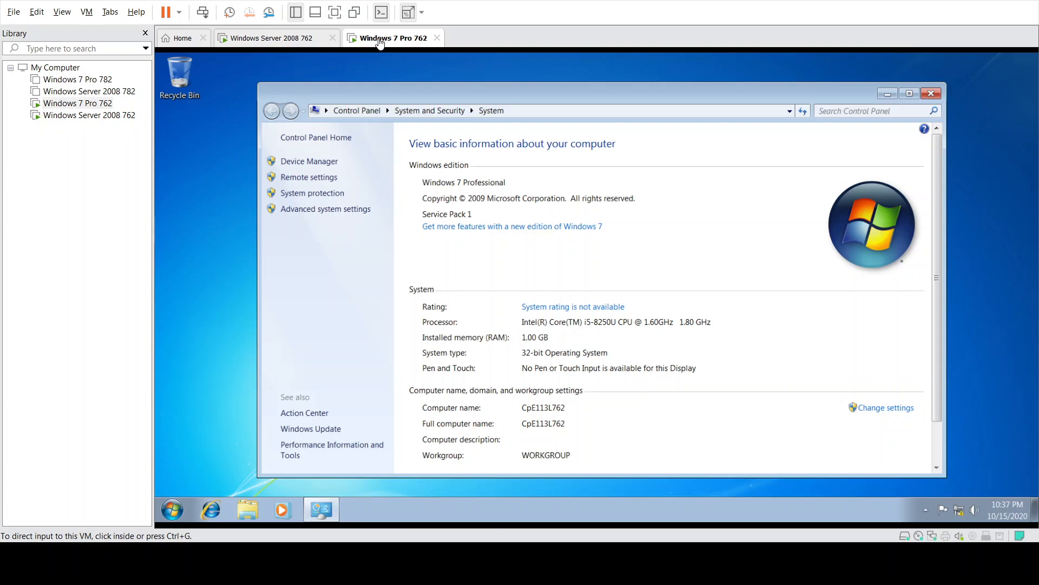
- Dismiss the server's Remote Desktop Disconnected error and return to the Windows 7 Pro 762 VM
click(267, 41)
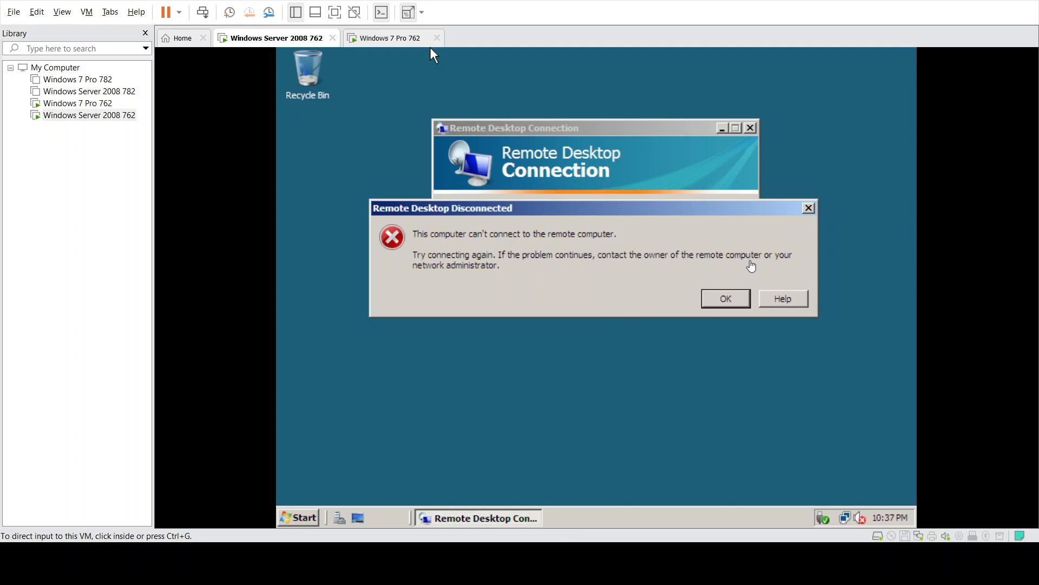
click(742, 296)
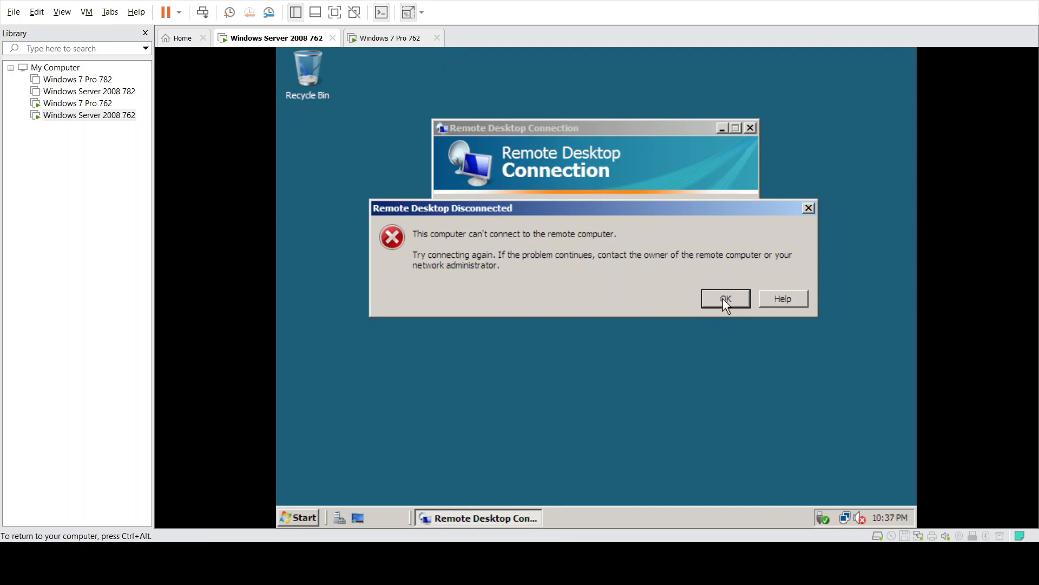
click(723, 299)
key(ctrl+alt)
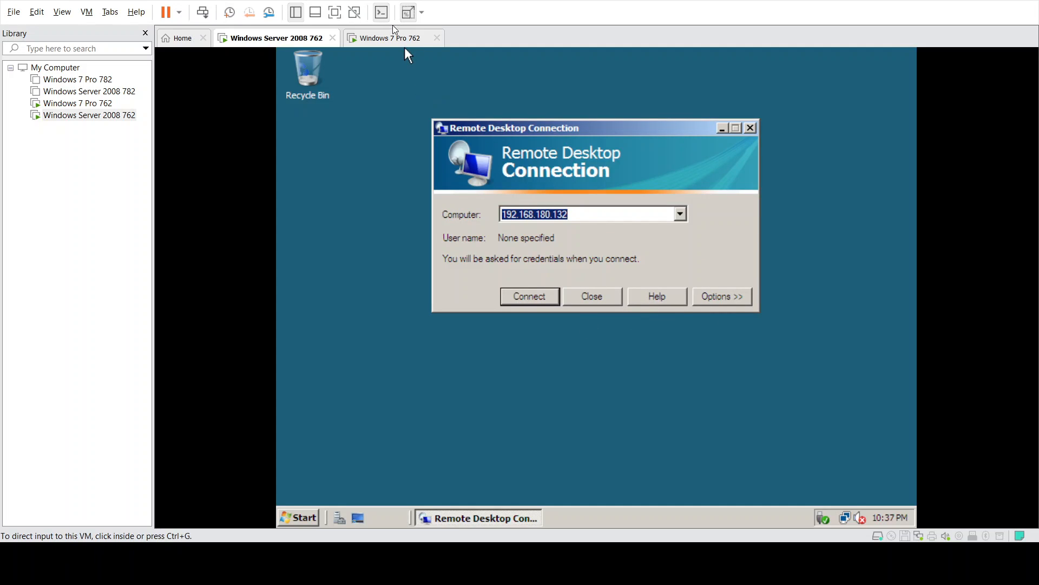
click(405, 46)
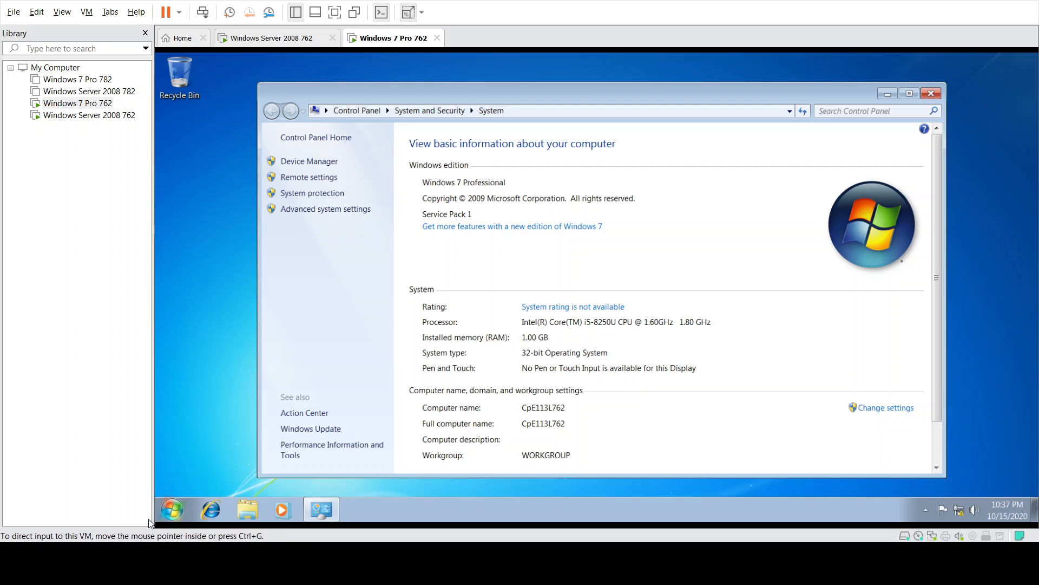
- Open the firewall allowed-programs page from a 'firew' search, then close it
click(171, 509)
text(firew)
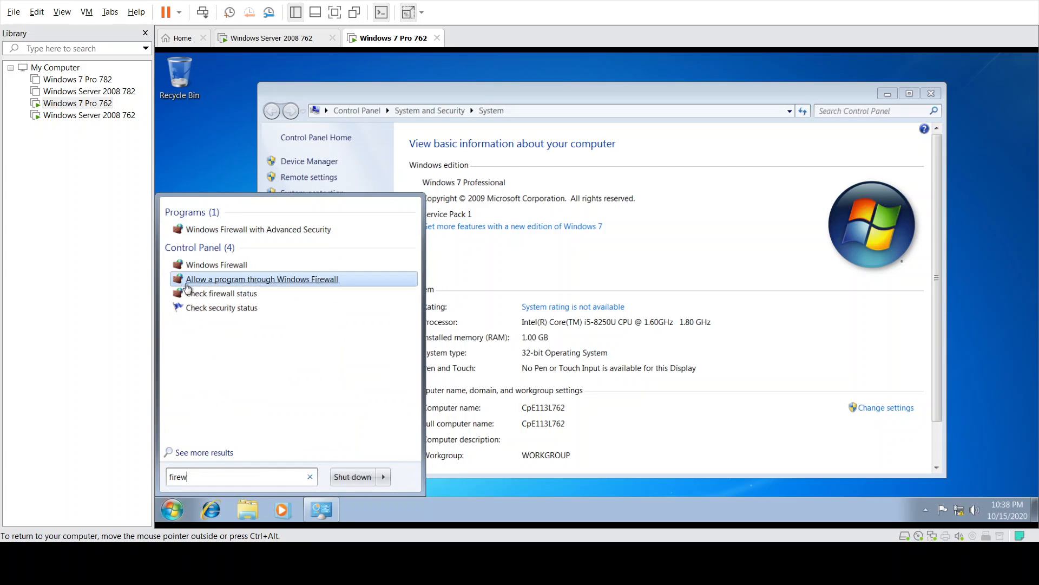
click(262, 279)
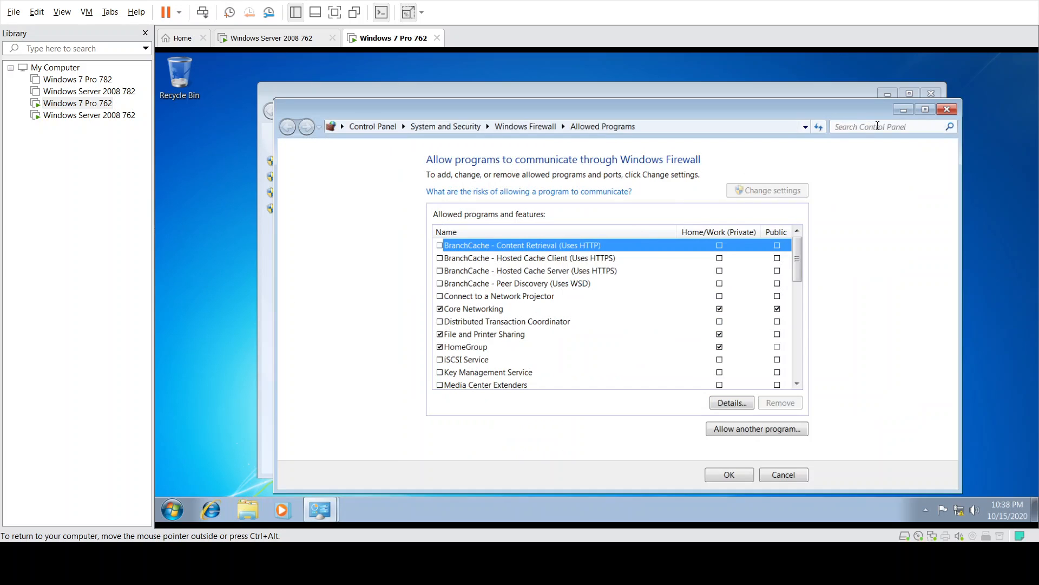
click(946, 111)
- Turn off Windows Firewall for both private and public networks and close the window
click(173, 506)
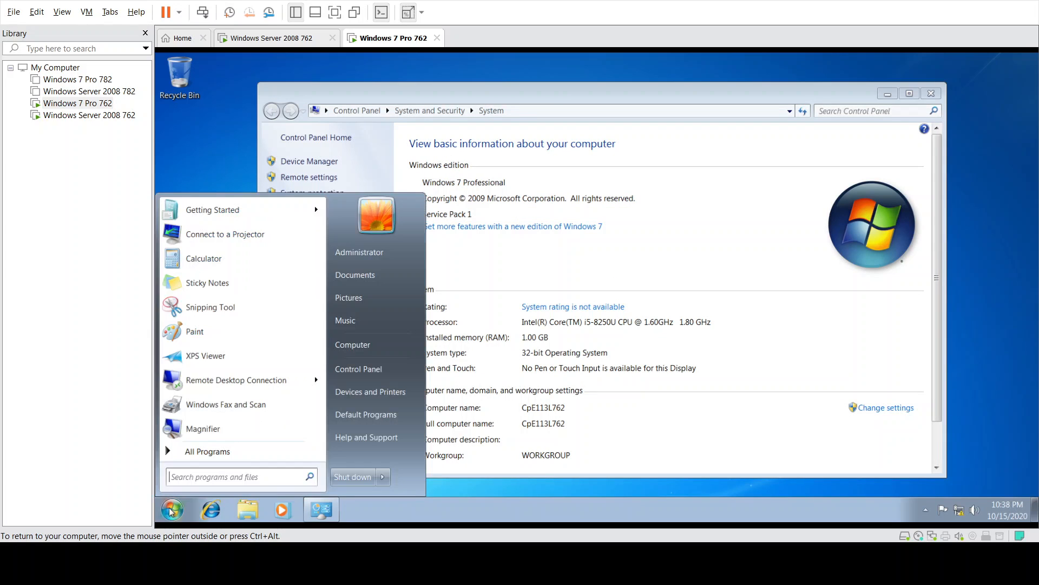
text(fire)
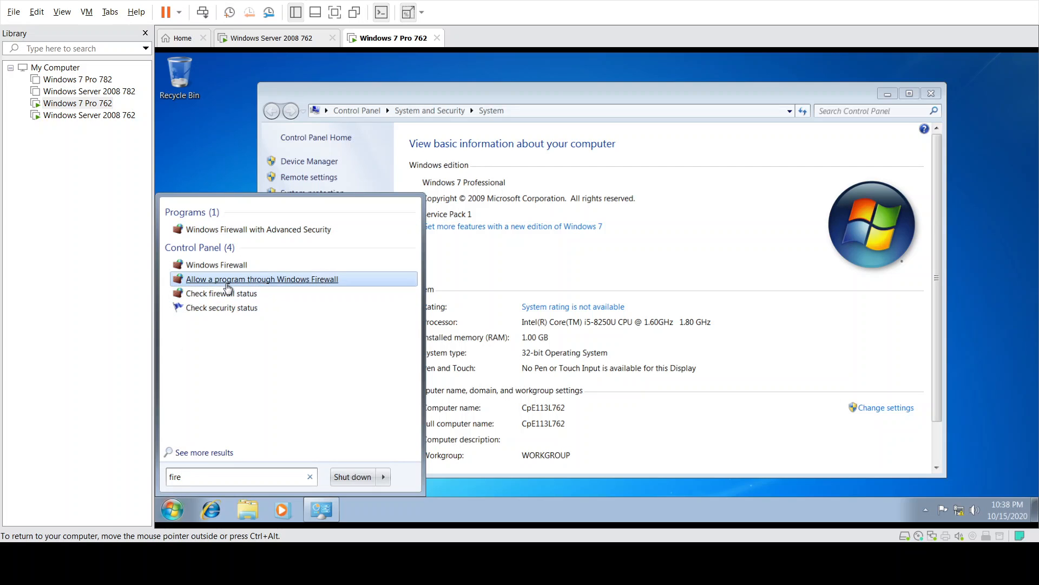
click(223, 265)
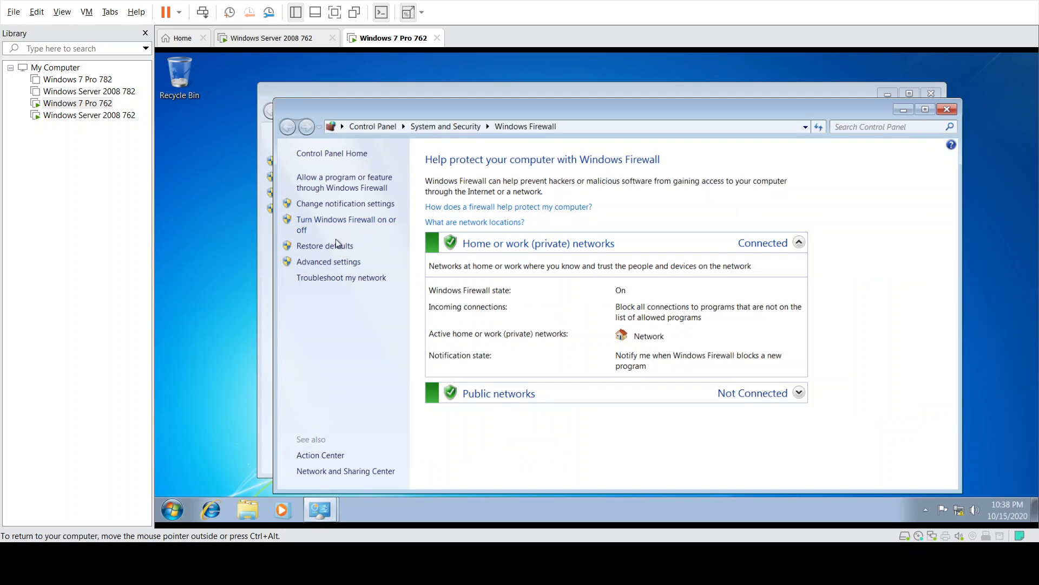
click(350, 221)
click(467, 266)
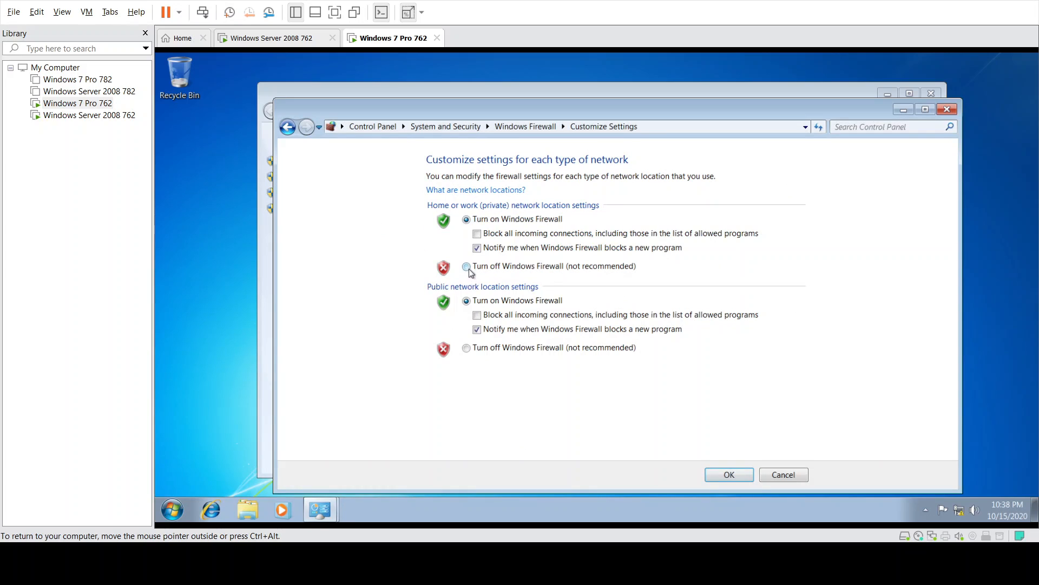
click(467, 347)
click(743, 475)
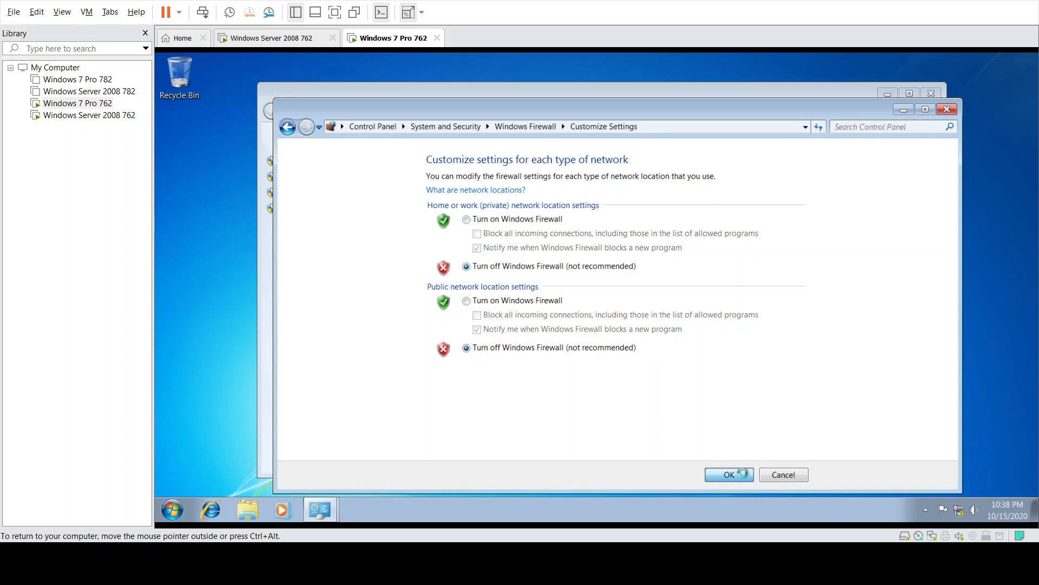
click(948, 110)
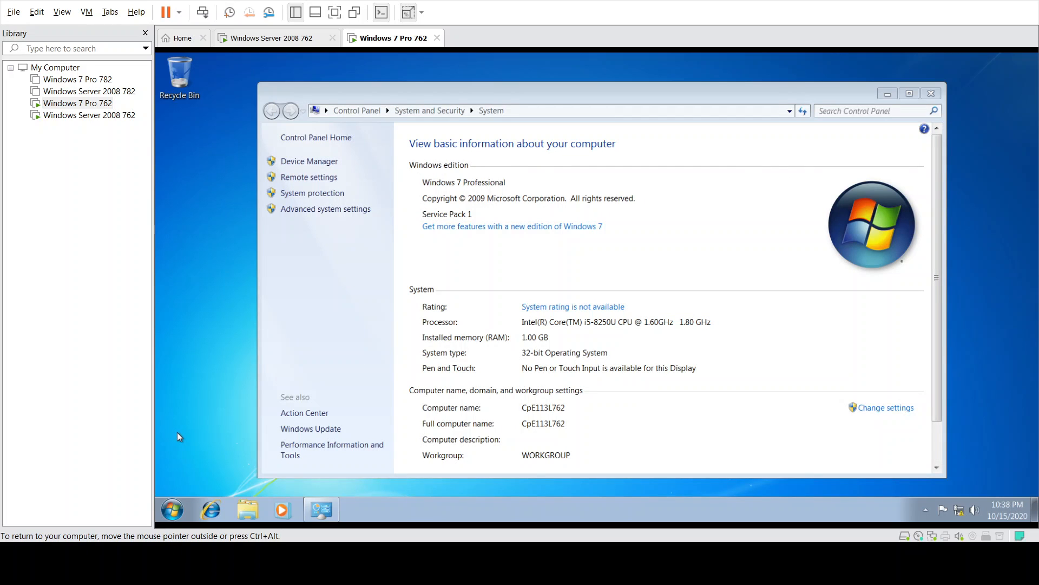
- Retry the server's Remote Desktop connection using the cpe113l762 administrator credentials
click(276, 38)
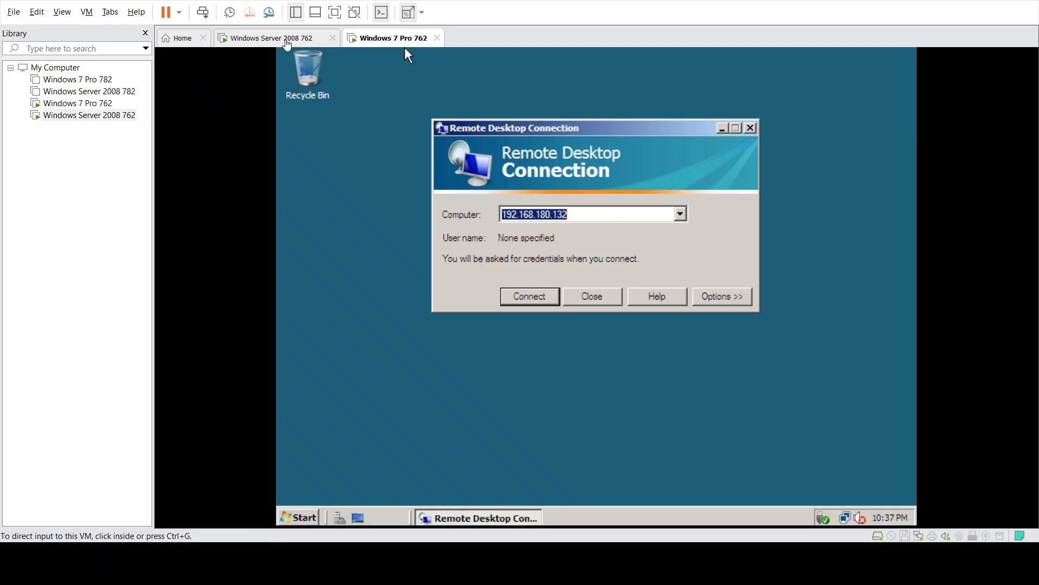
click(533, 297)
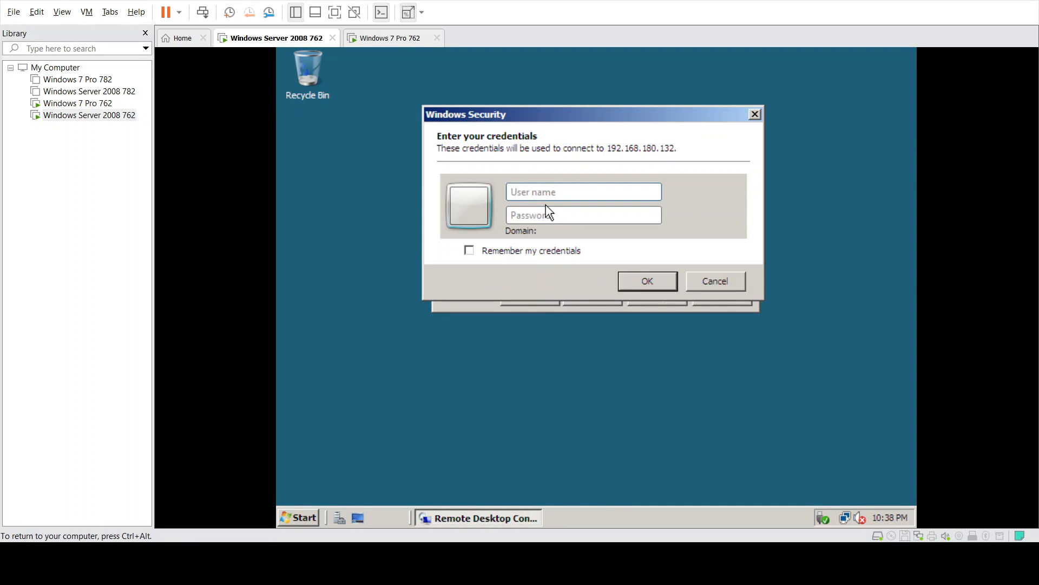
text(cpe113l762\ad)
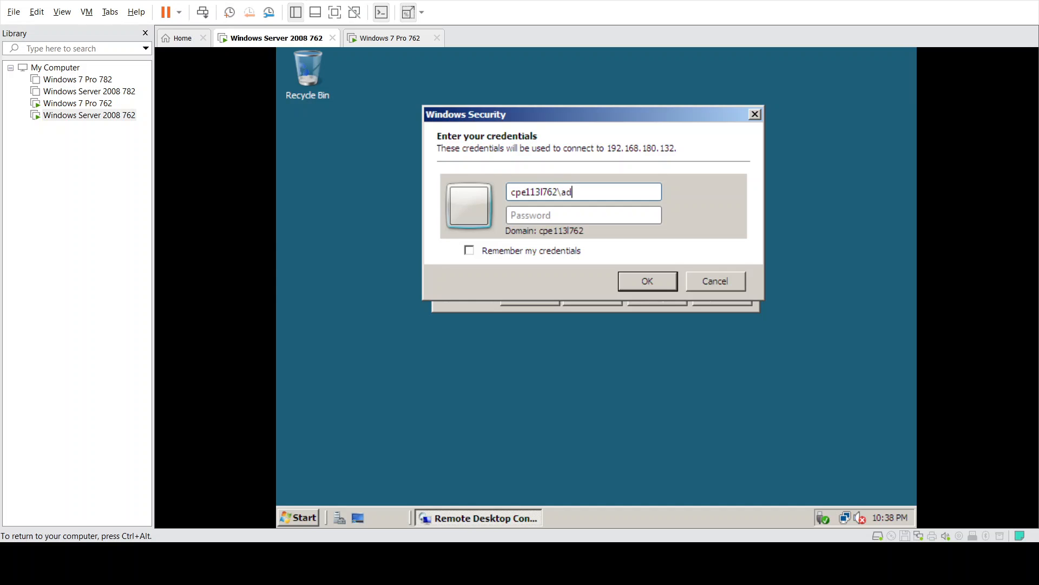
text(minis********)
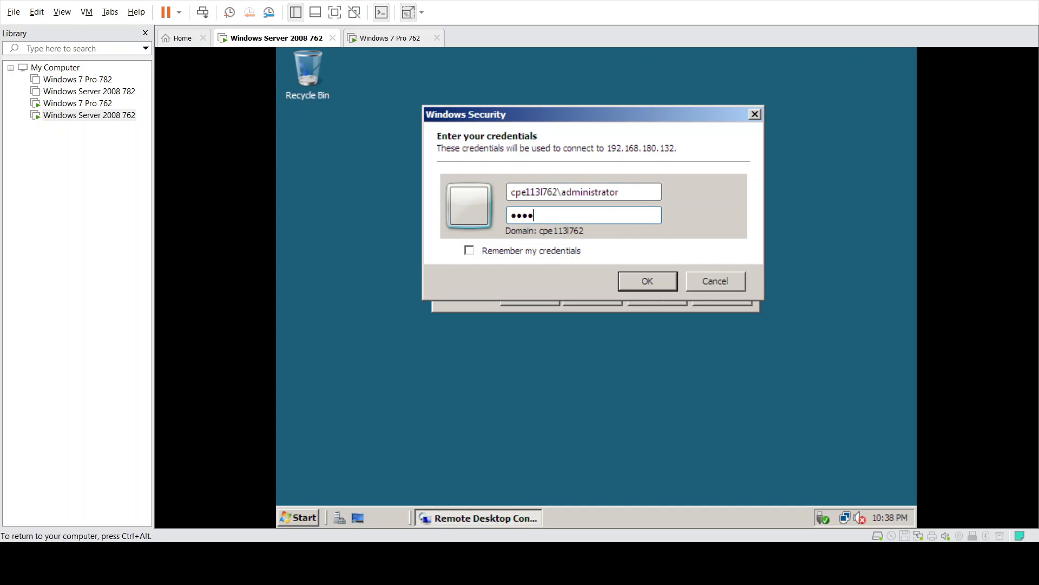
key(Return)
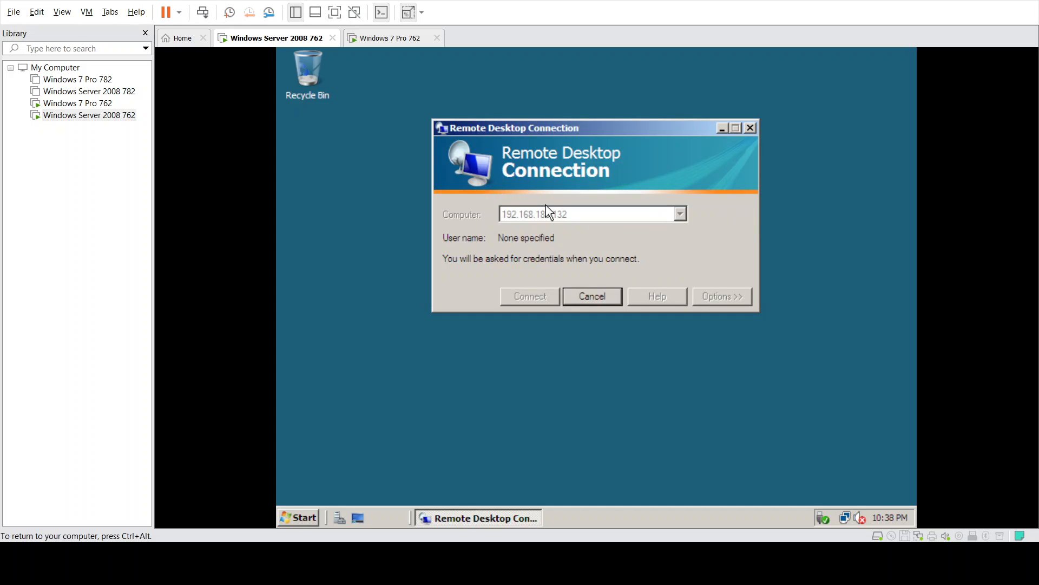
click(404, 43)
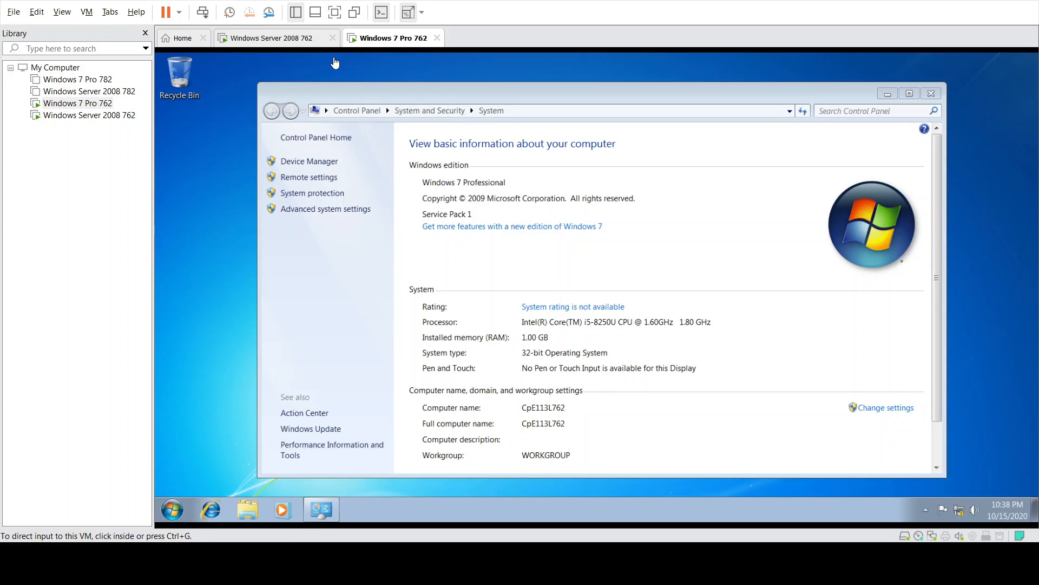
click(298, 41)
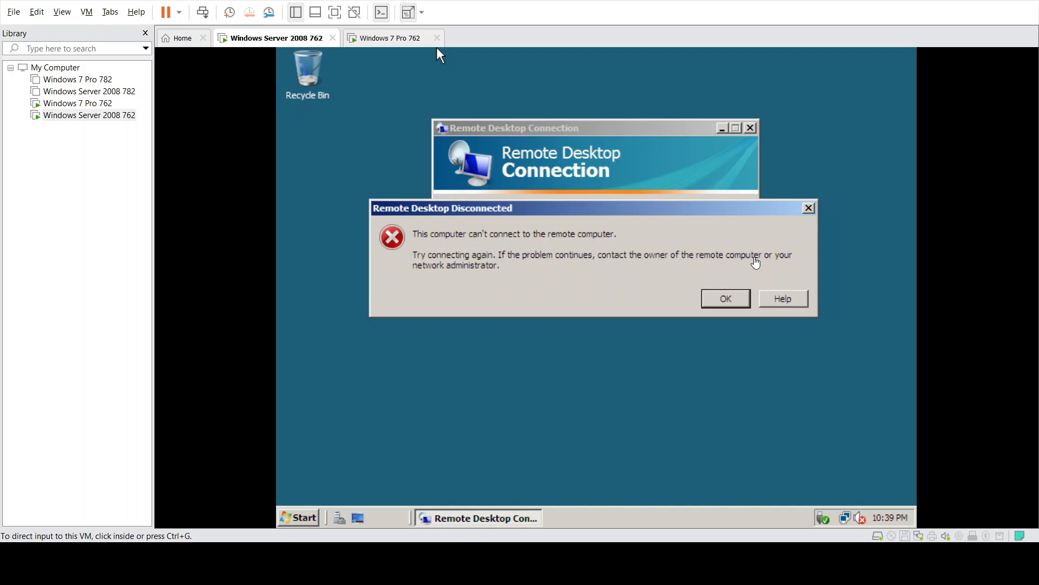
- Dismiss the RDP error, close Remote Desktop Connection, and close Windows 7's System window
click(722, 299)
click(722, 300)
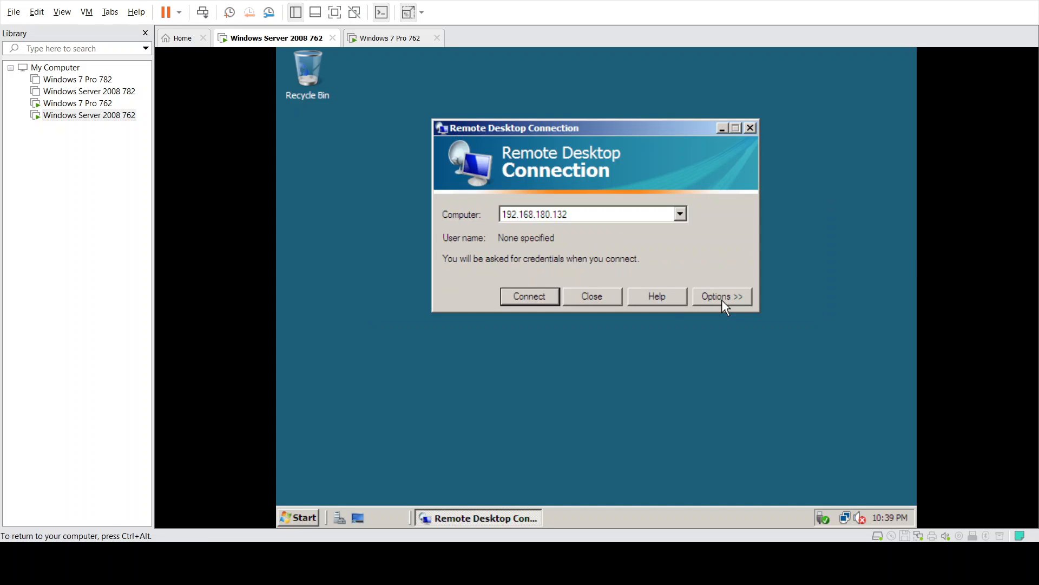
click(599, 296)
click(407, 41)
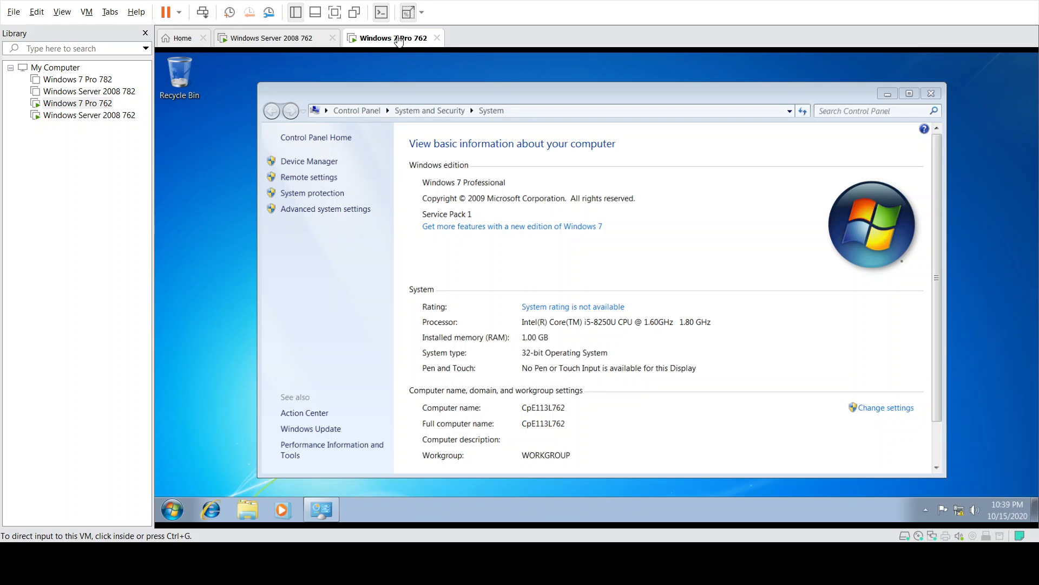
click(931, 93)
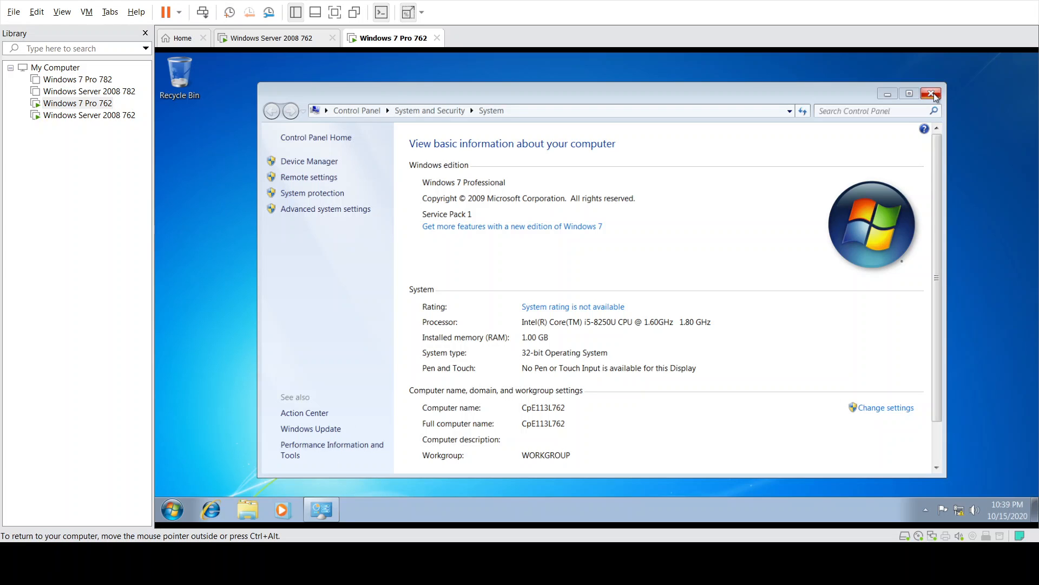
- Restart the Windows 7 Pro 762 VM from the Start menu
click(172, 509)
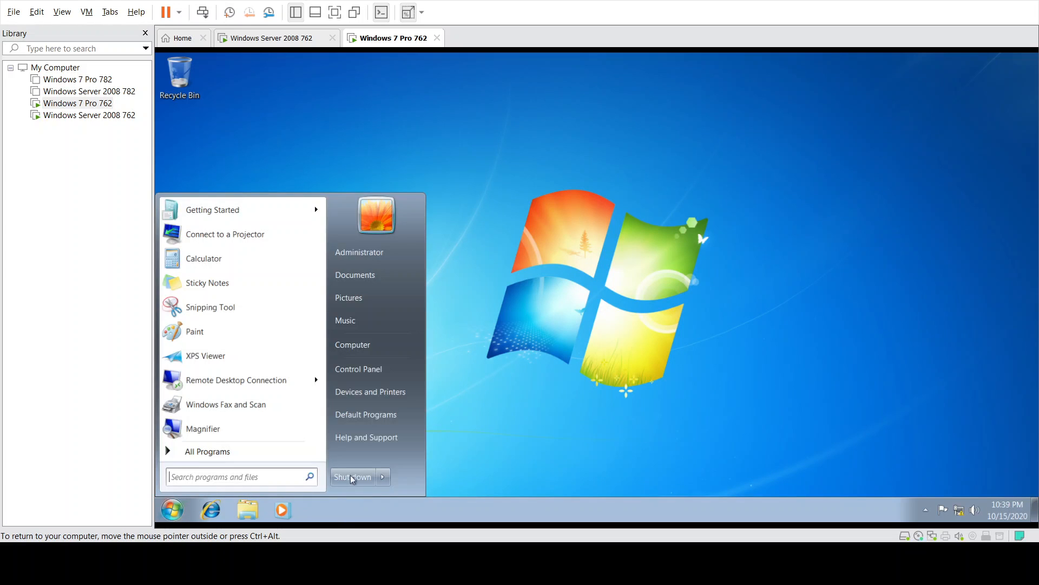
click(383, 479)
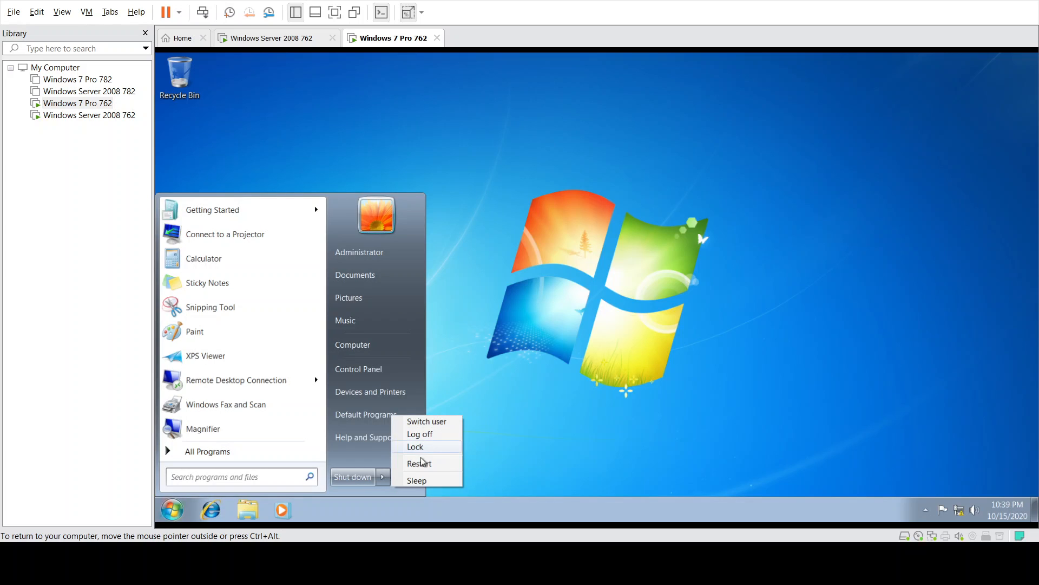
click(421, 464)
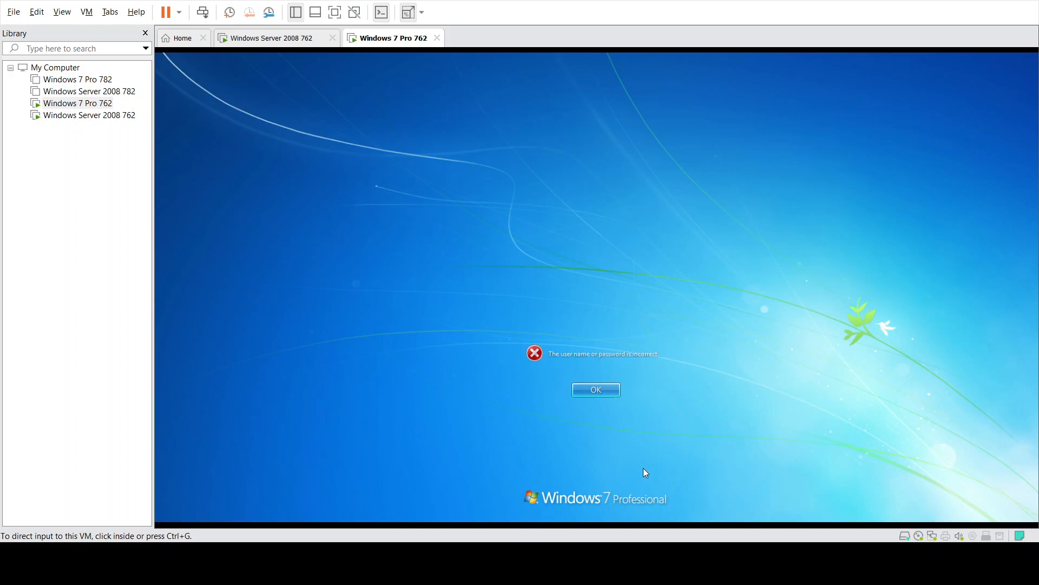
- Sign back into Windows 7 as administrator through Other User
click(596, 390)
click(596, 390)
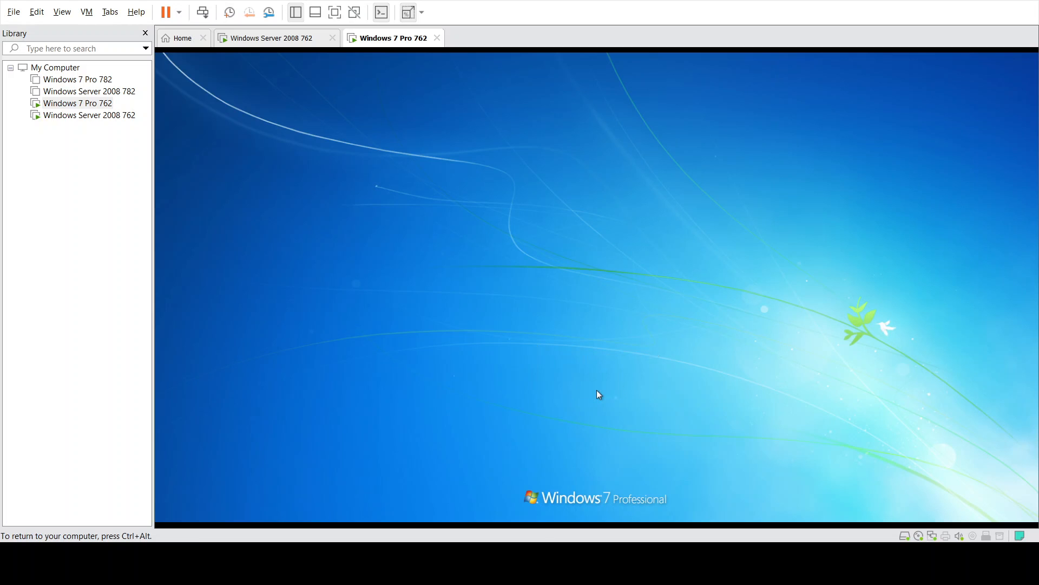
click(608, 389)
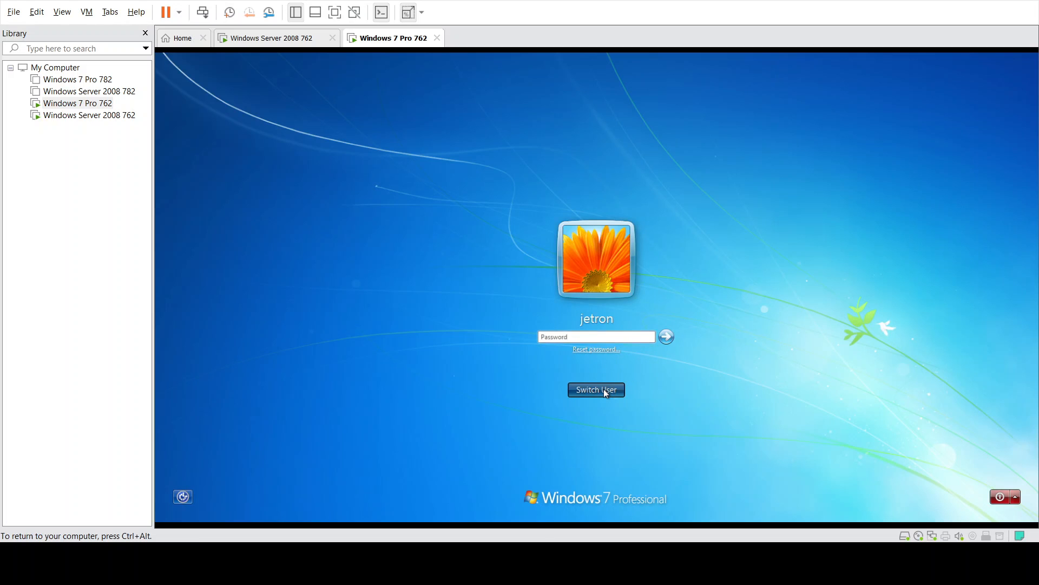
click(644, 325)
text(administrator)
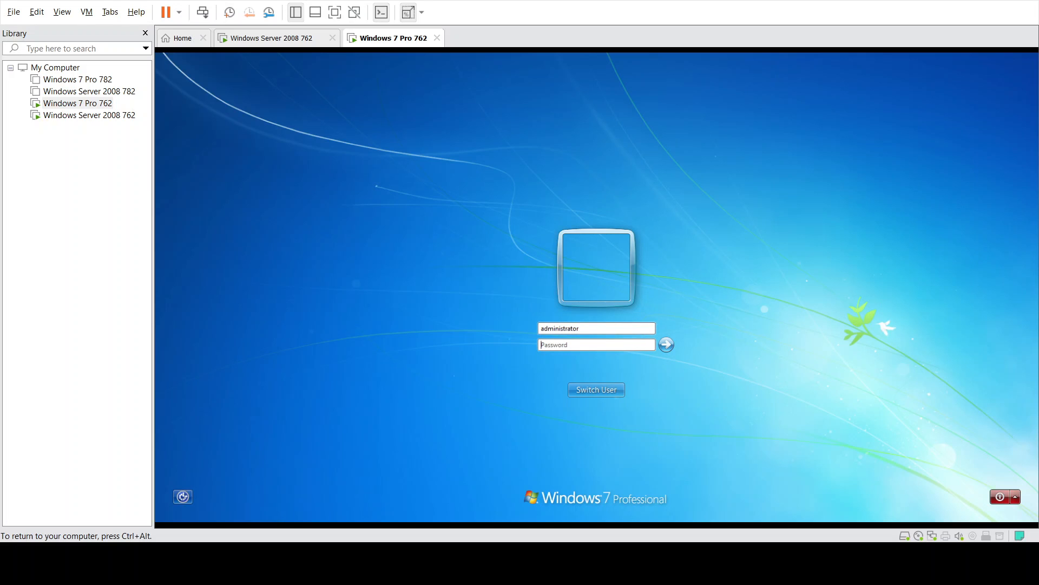
text(••)
key(Return)
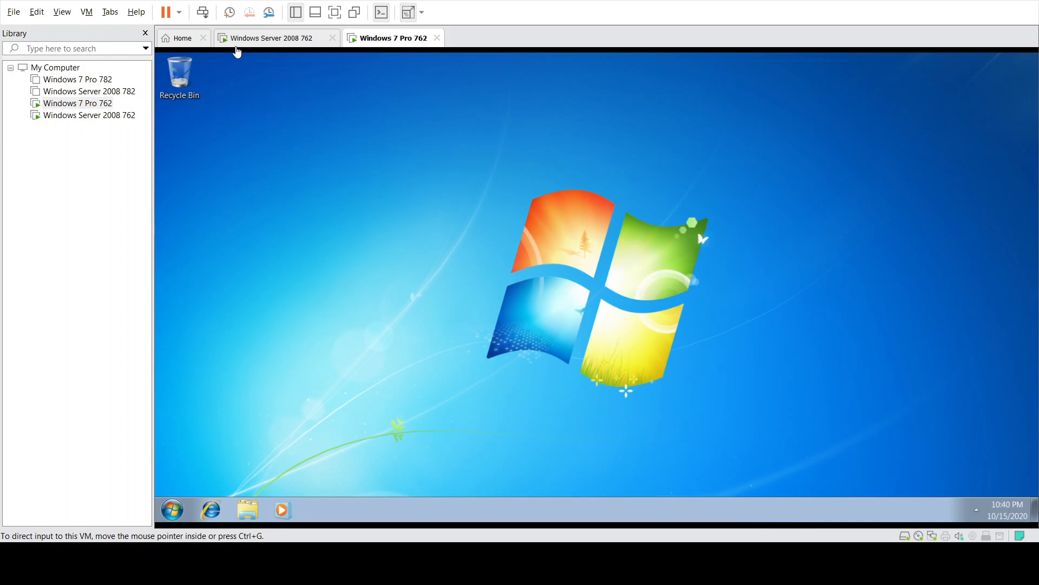
click(238, 40)
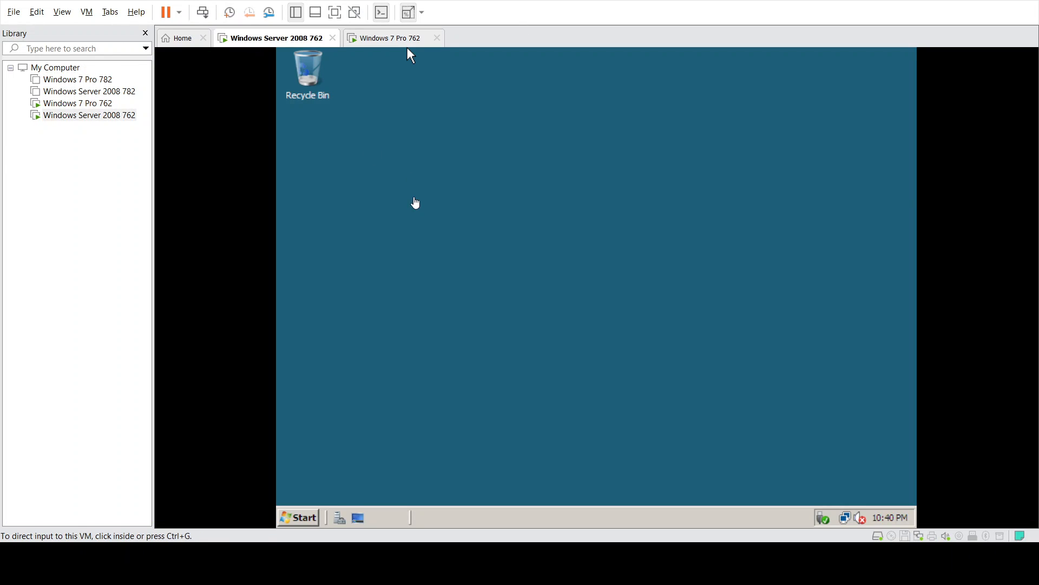
- Restart the server with the reason Hardware: Maintenance (Planned)
click(302, 513)
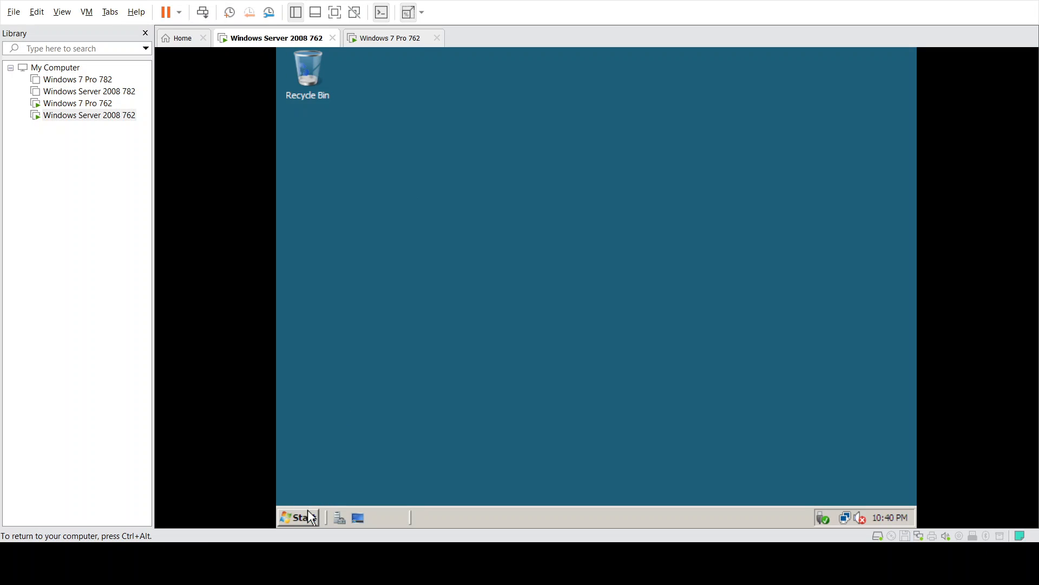
click(312, 516)
click(575, 488)
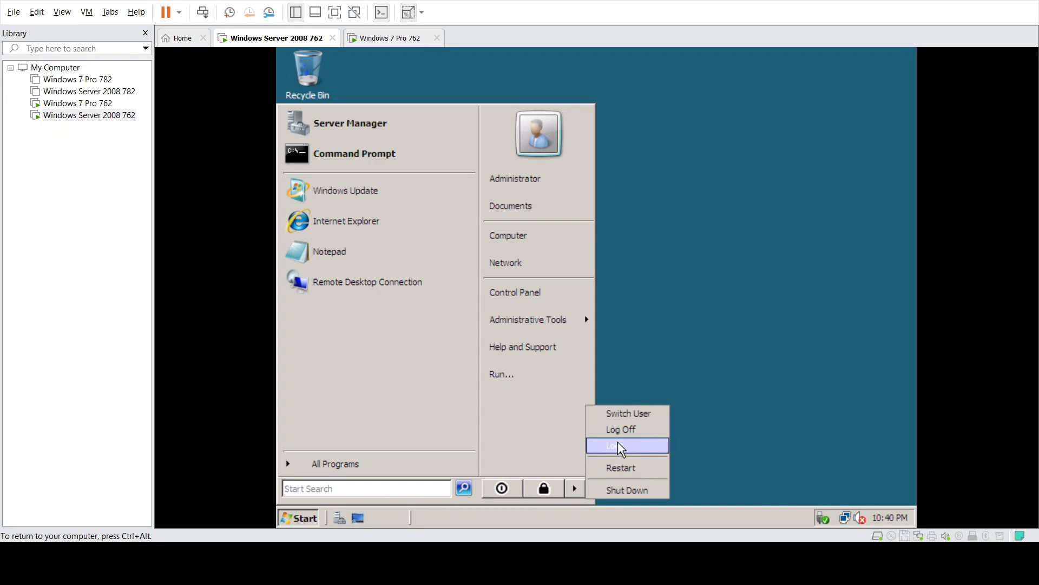
click(622, 467)
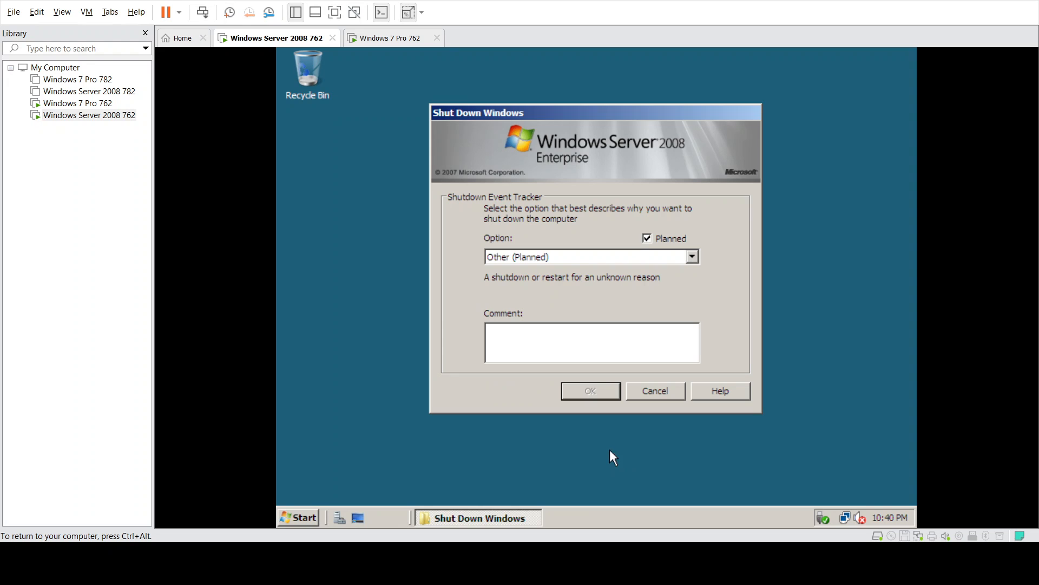
click(581, 257)
click(581, 278)
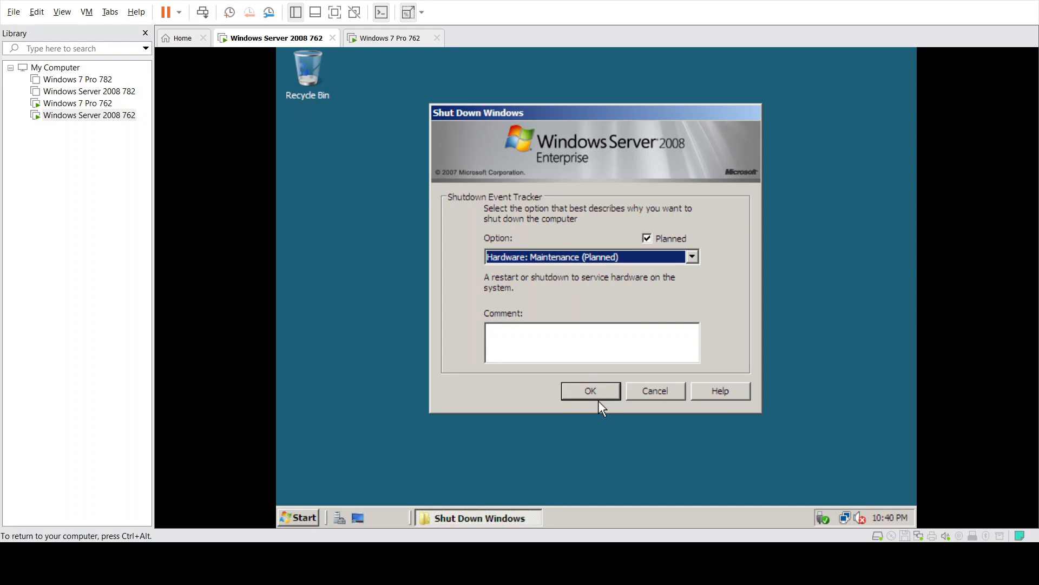
click(591, 391)
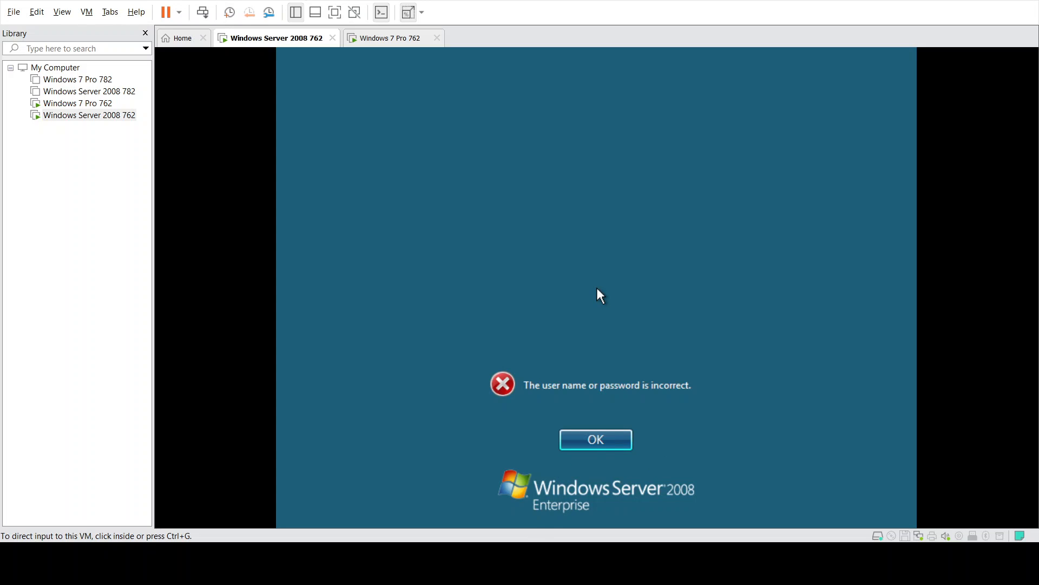
- After reboot, sign the server back in as Administrator with its password
click(597, 289)
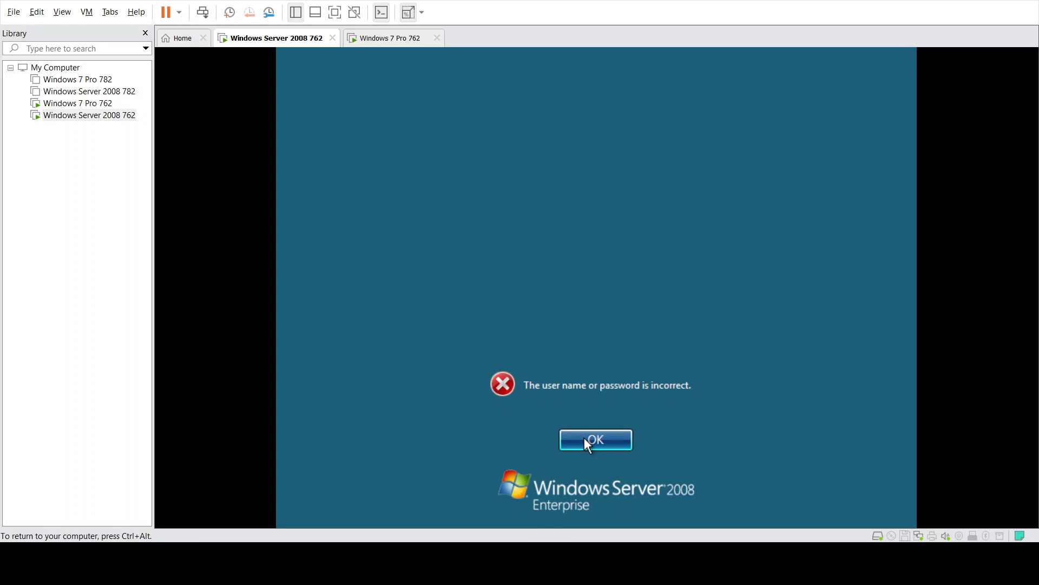
click(584, 441)
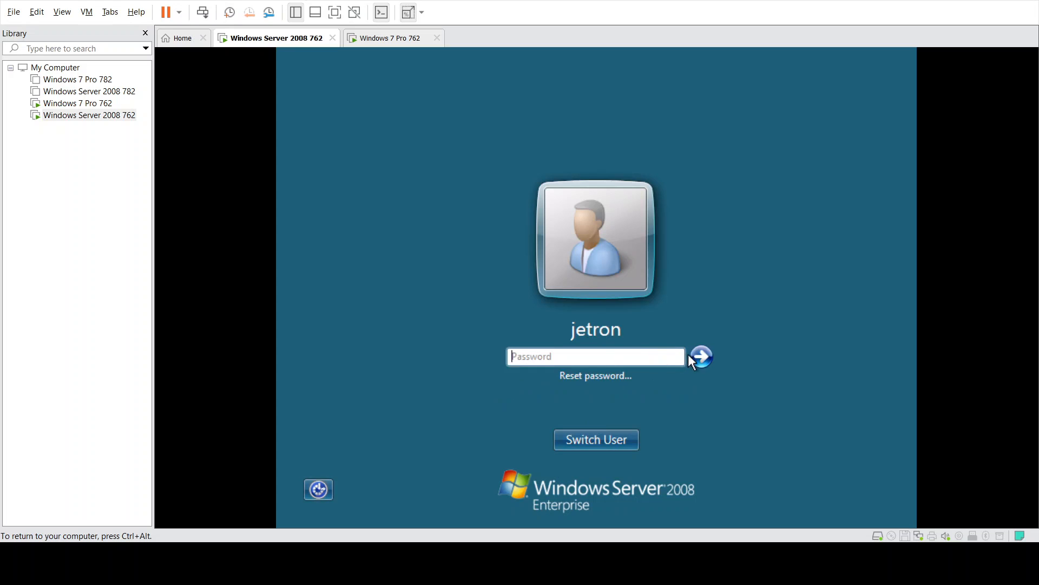
click(596, 439)
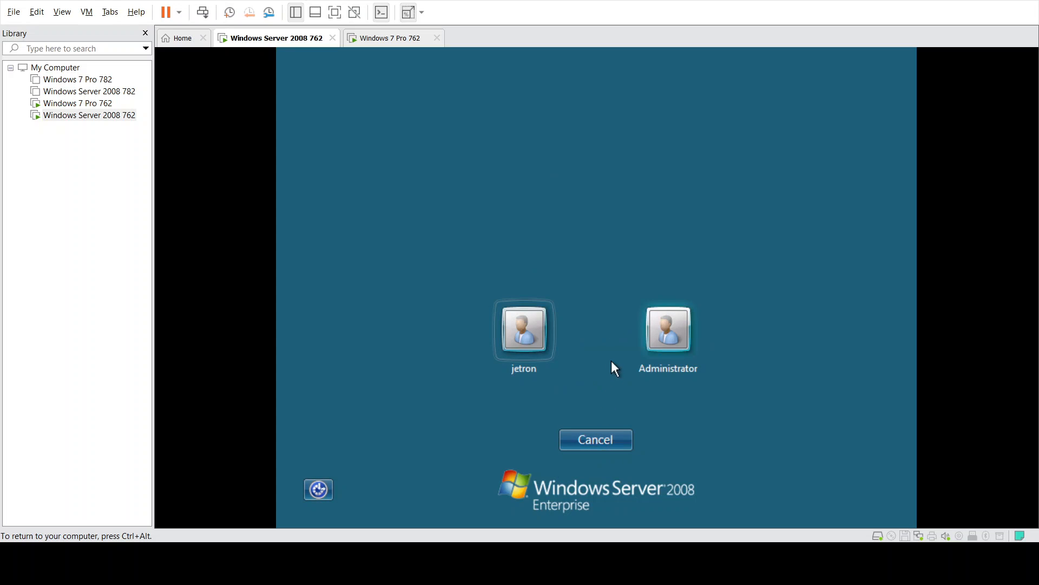
click(660, 336)
text(••••••••)
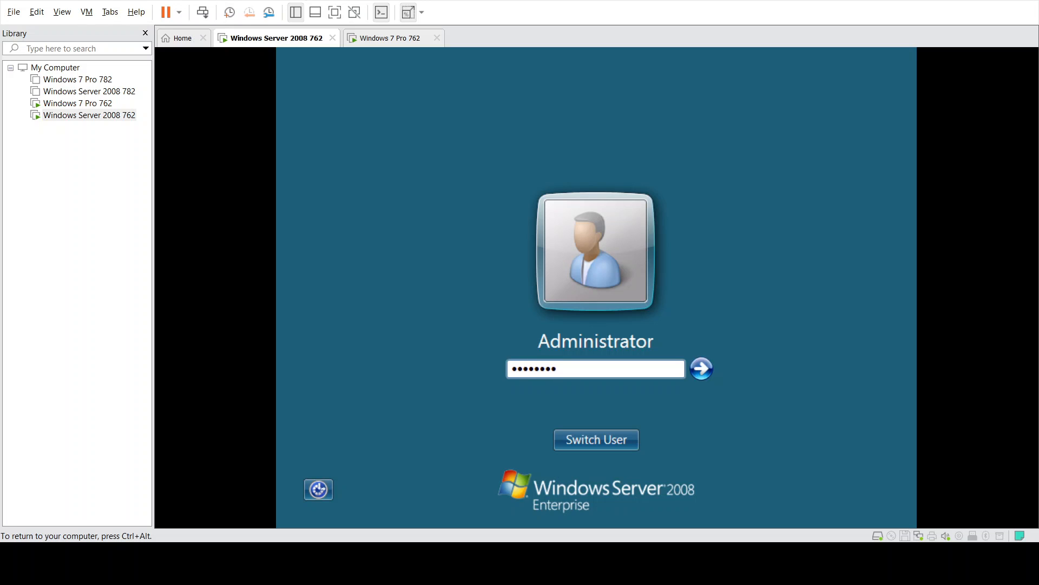
key(Return)
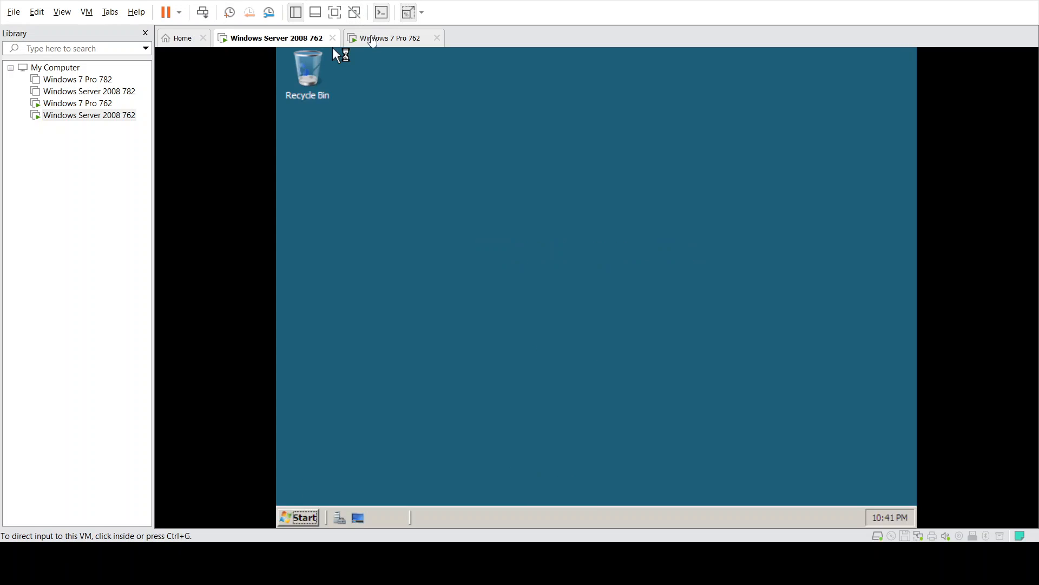
click(373, 39)
- On the Server 2008 VM, ping 192.168.180.132 from a Command Prompt
click(288, 40)
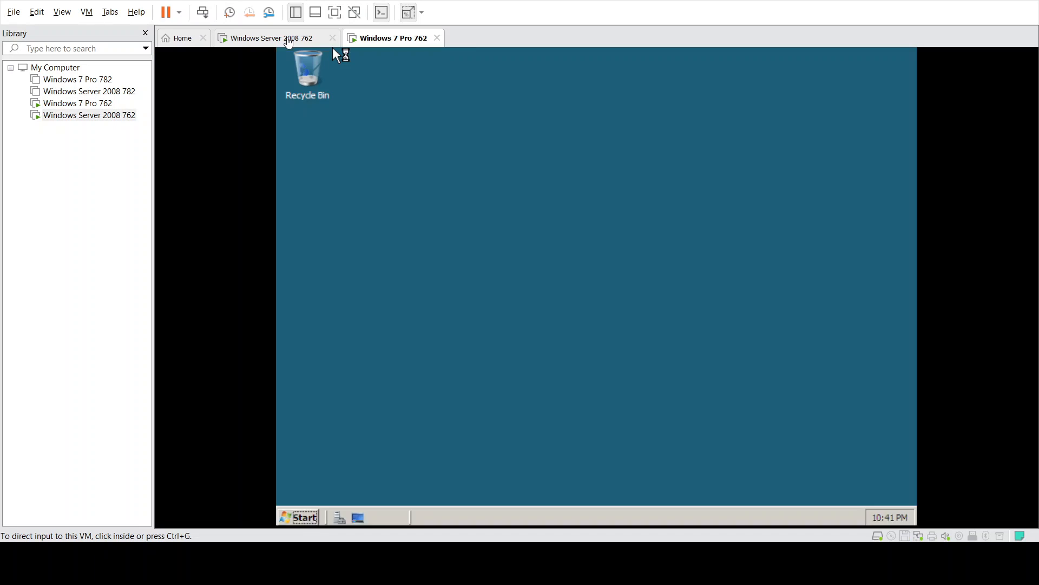
click(311, 514)
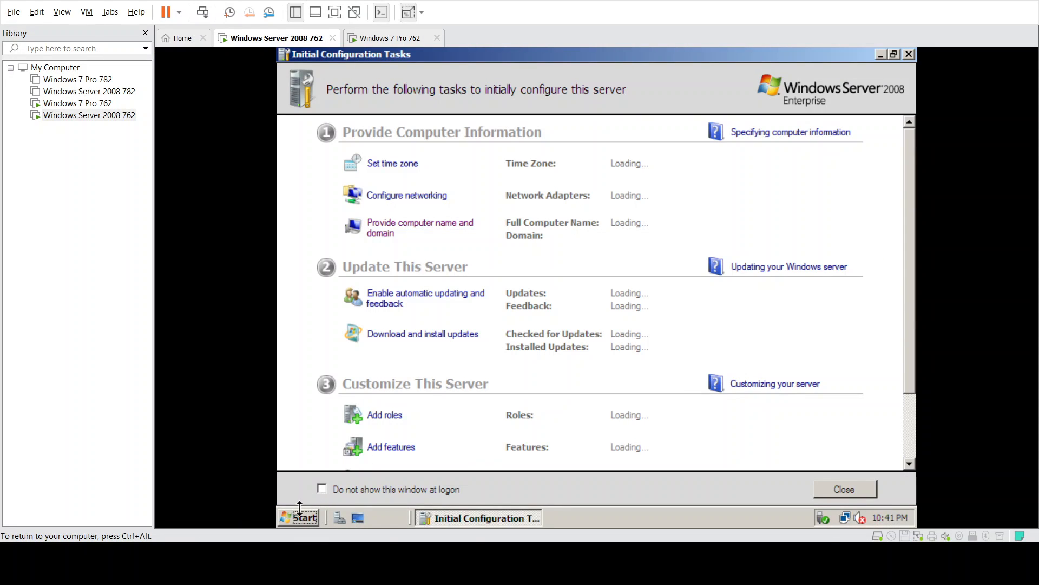
click(299, 509)
text(cmd)
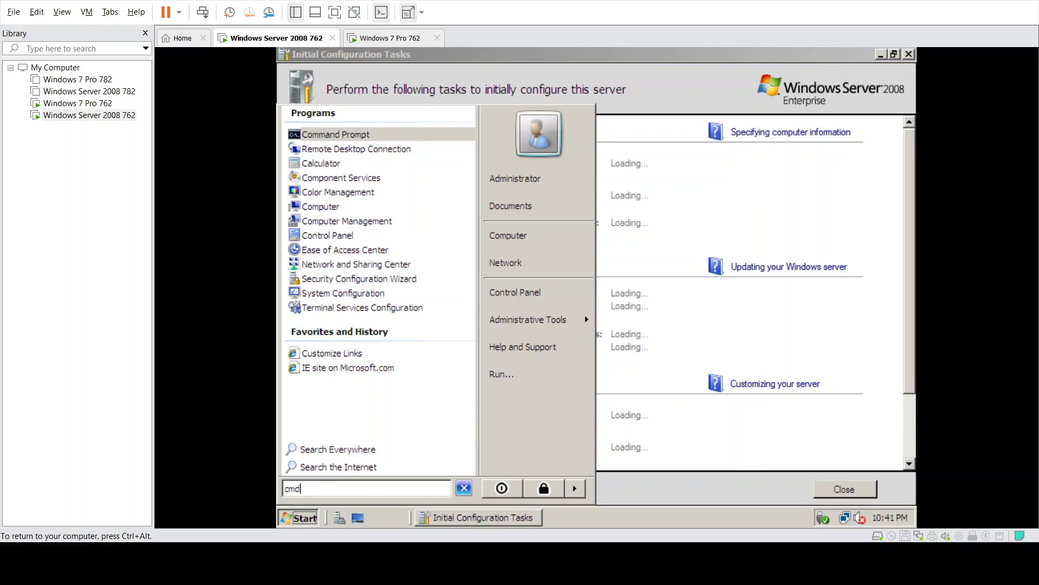
key(Return)
text(ping 192)
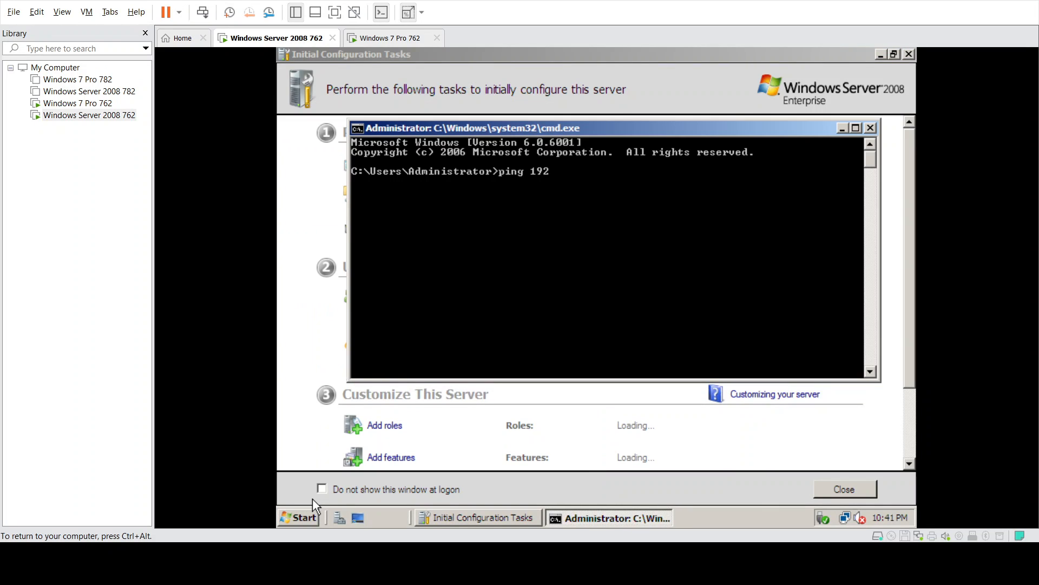
text(.168.180.132)
key(Return)
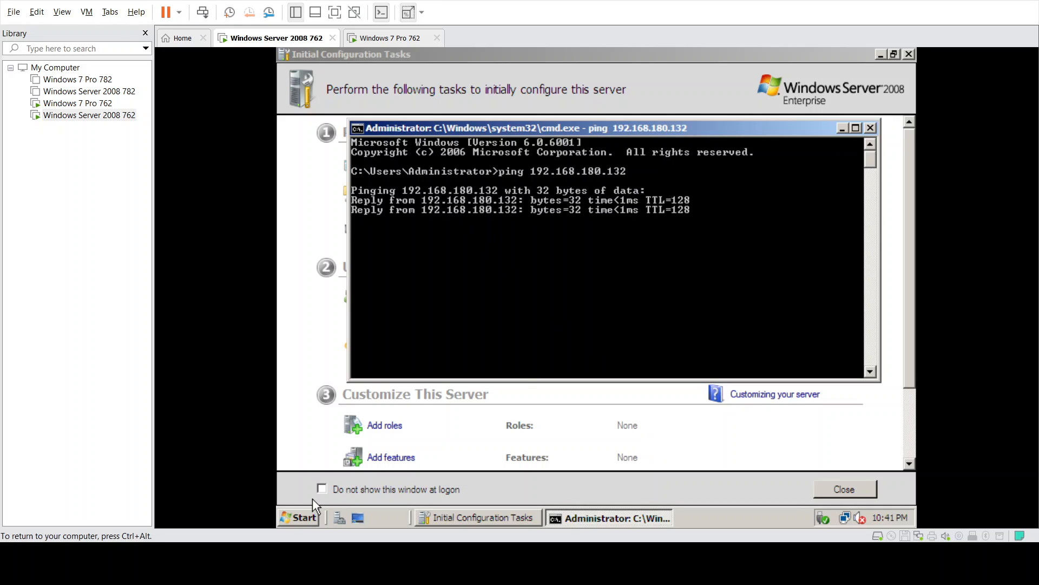
- Close the Command Prompt, Initial Configuration Tasks and Server Manager windows
click(870, 128)
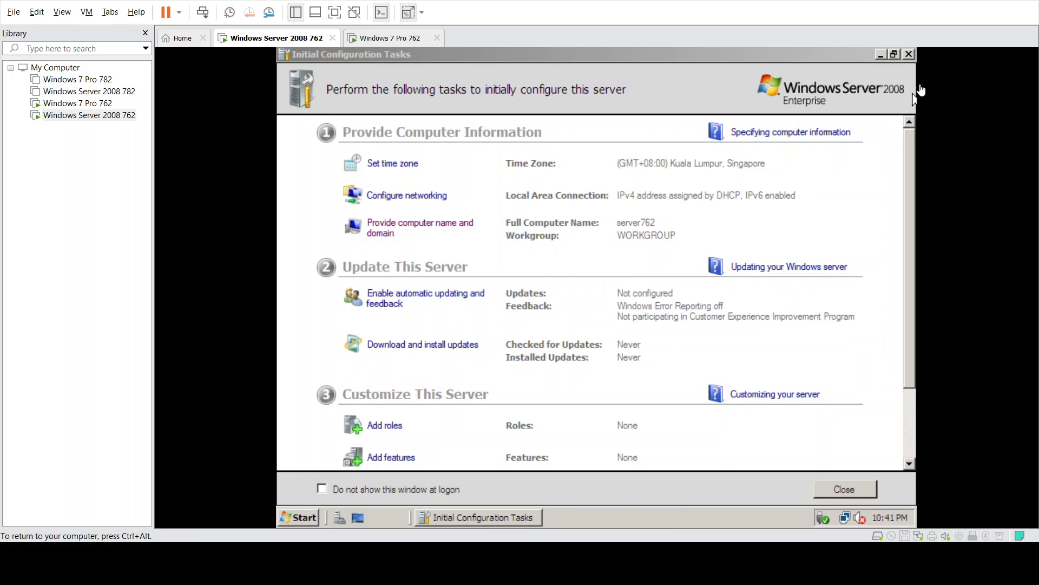
click(909, 54)
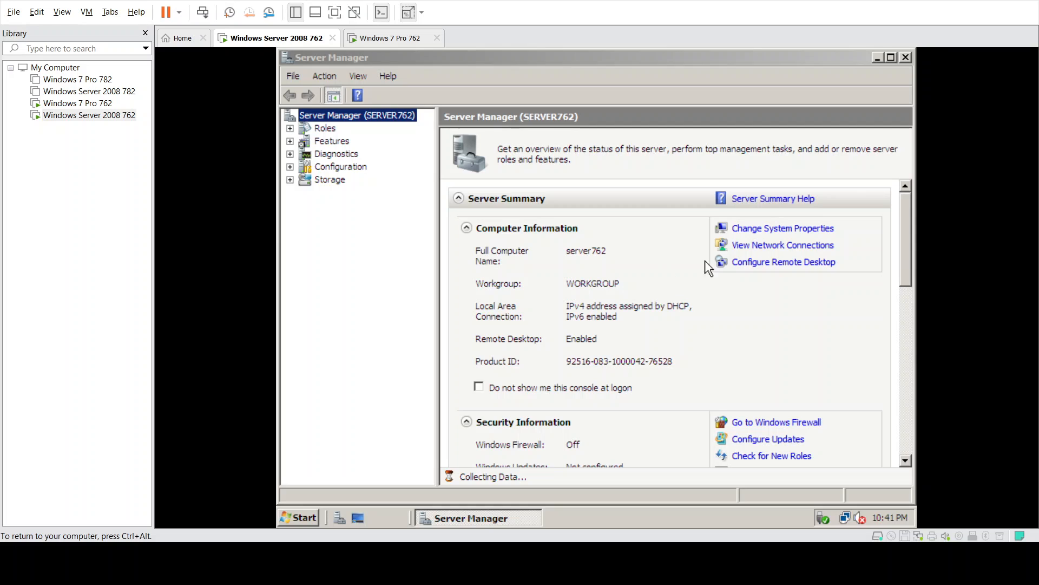
click(905, 56)
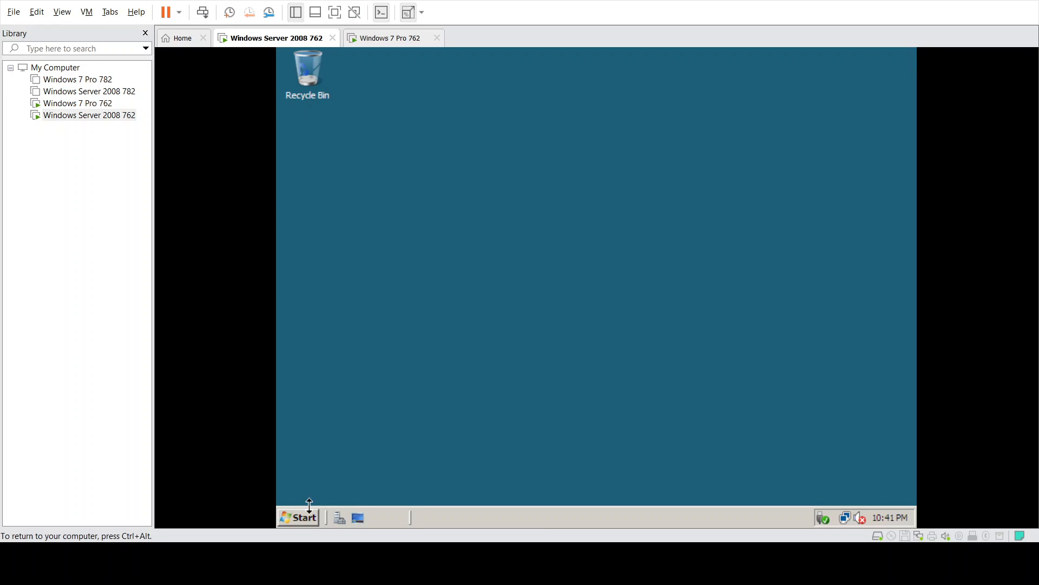
click(301, 517)
- Start Remote Desktop Connection and connect to 192.168.180.132
text(remote)
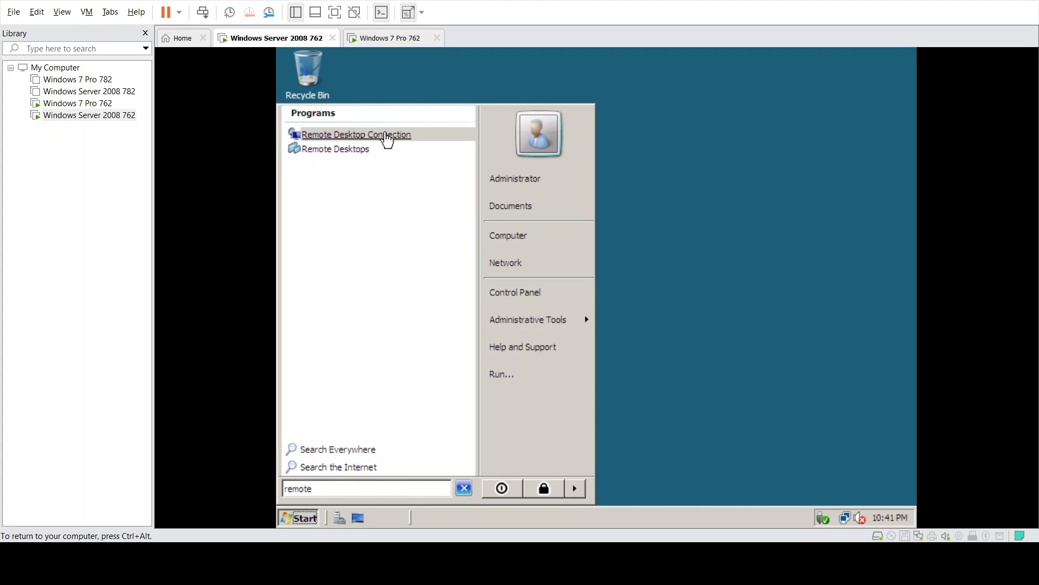
click(379, 136)
click(550, 214)
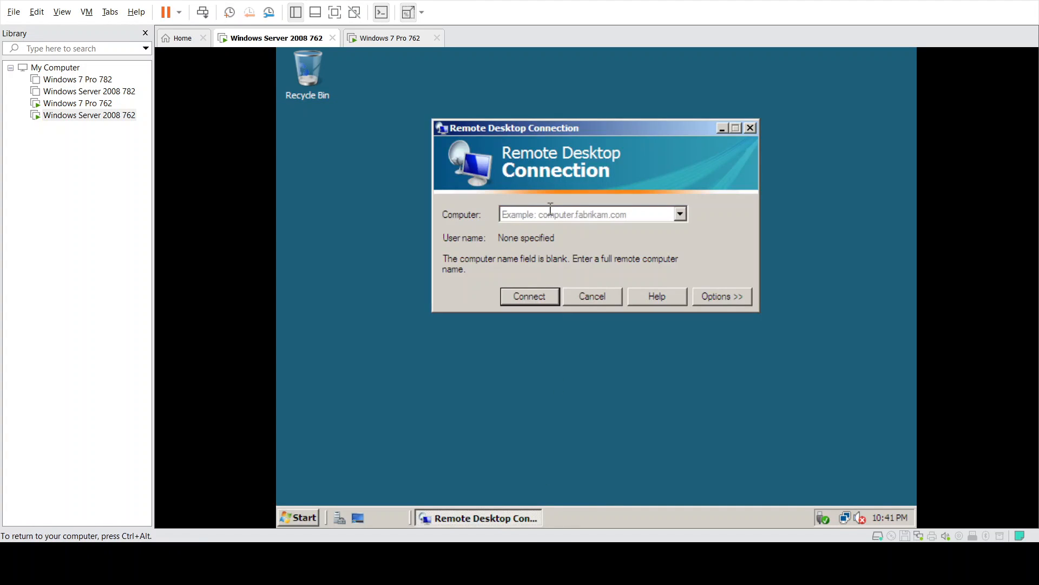
text(192.)
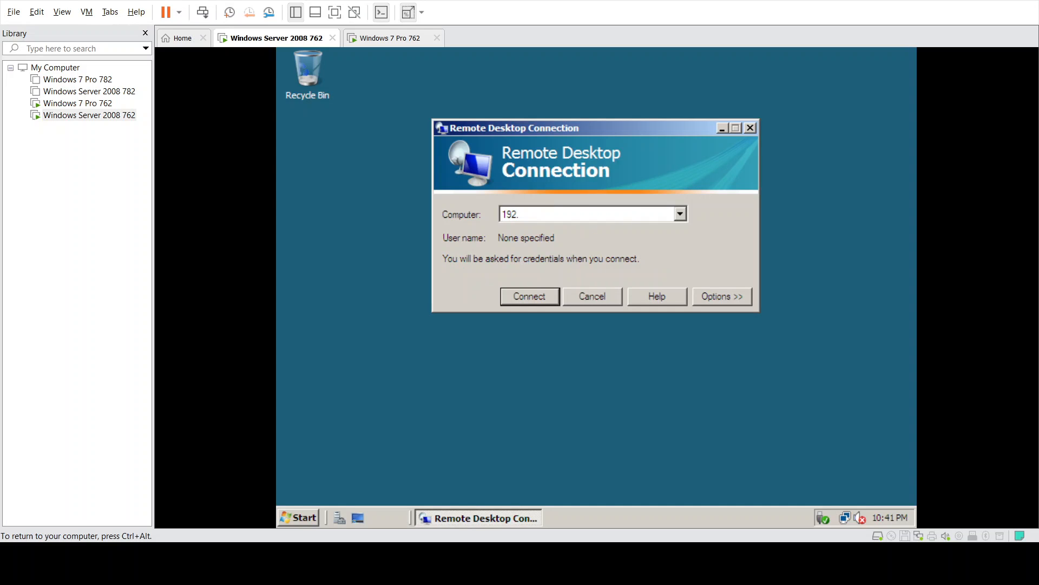
text(168.180.132)
key(Return)
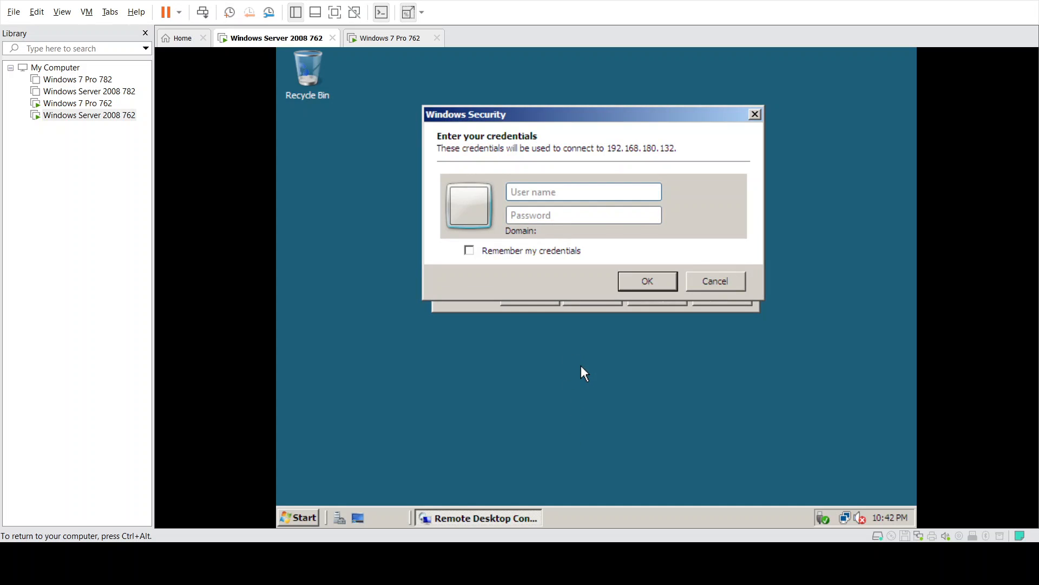
- Log in as cpe113 with the account password, then dismiss the connection failure error
text(cpe113l)
key(ctrl+alt)
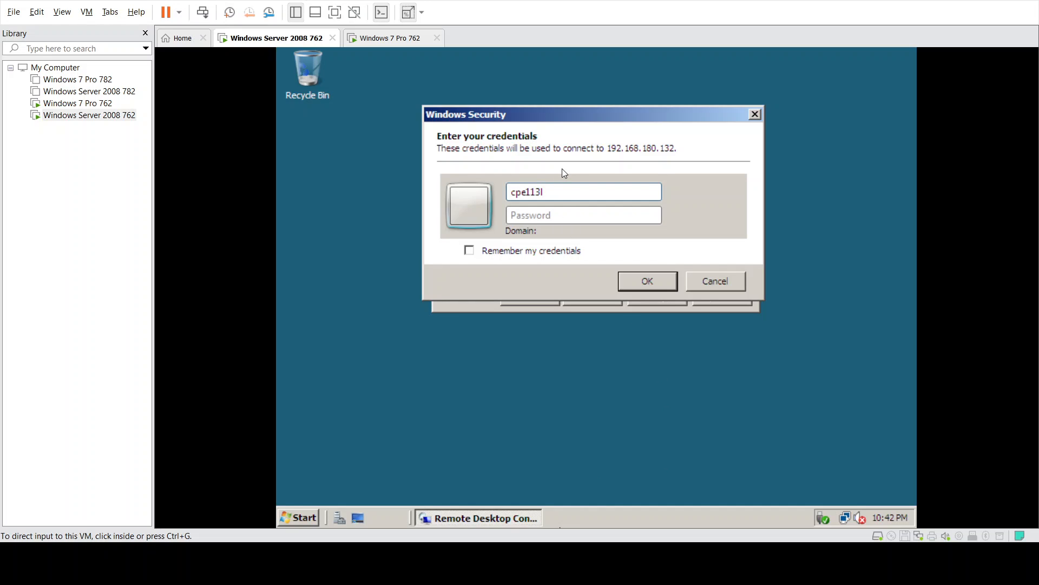
click(591, 231)
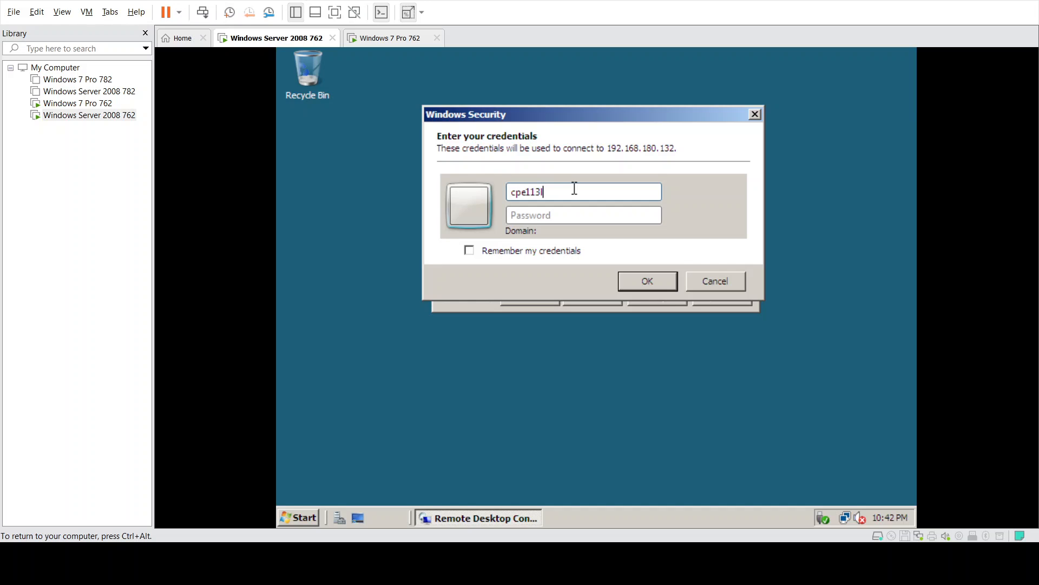
text(762)
text(•)
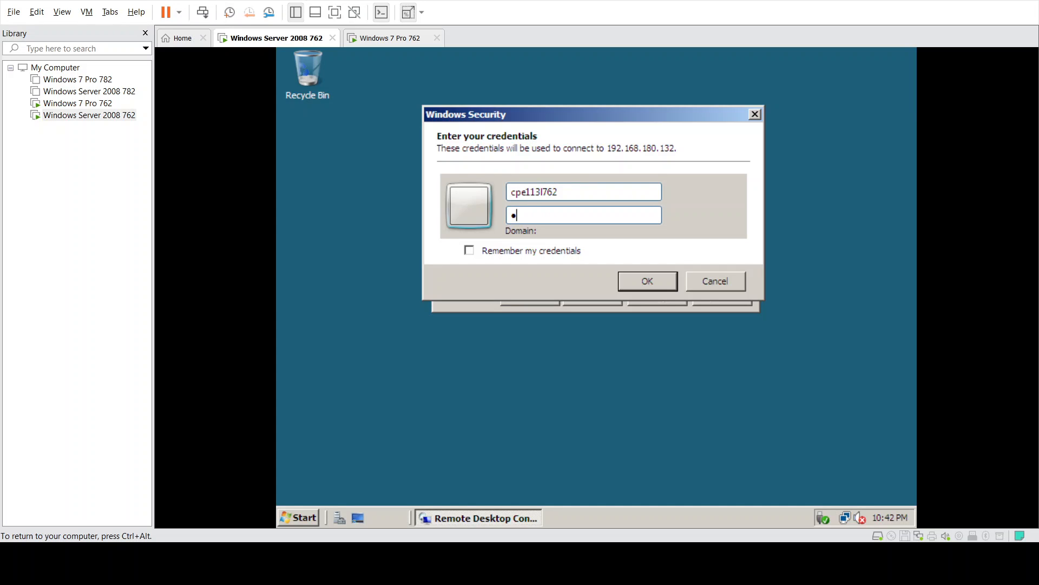
text(••••)
key(Return)
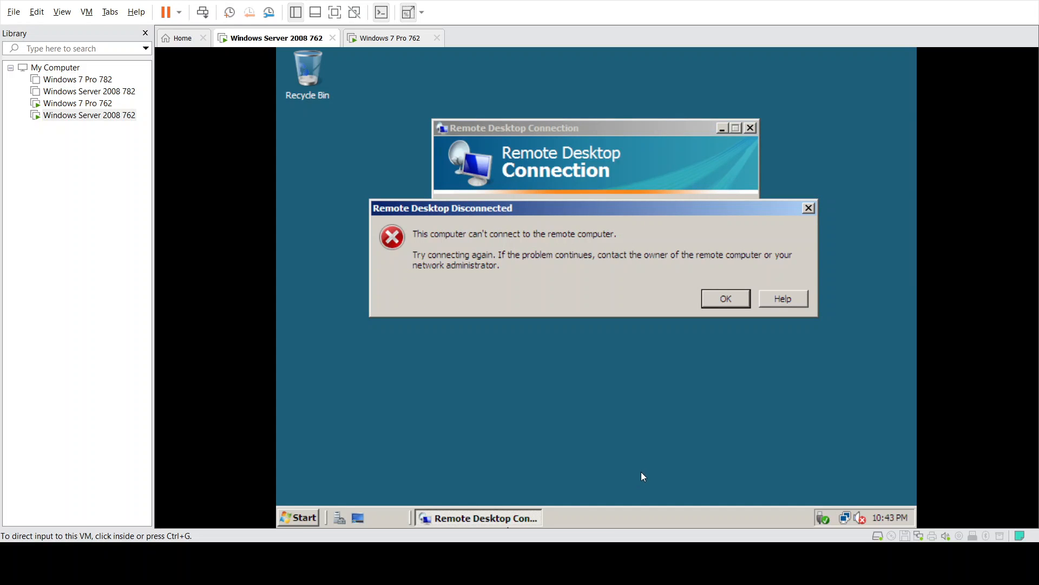
click(596, 488)
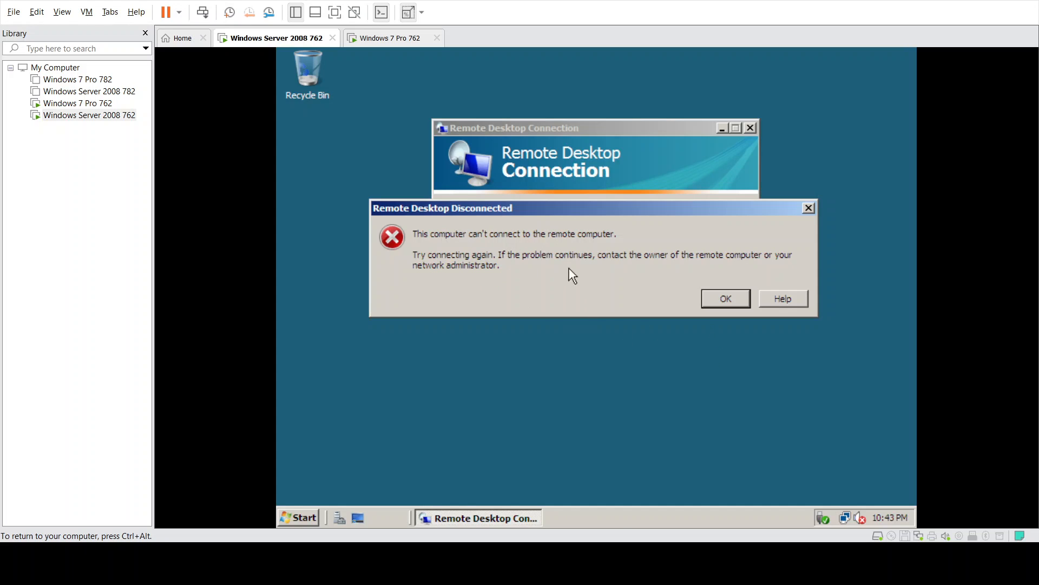
click(725, 298)
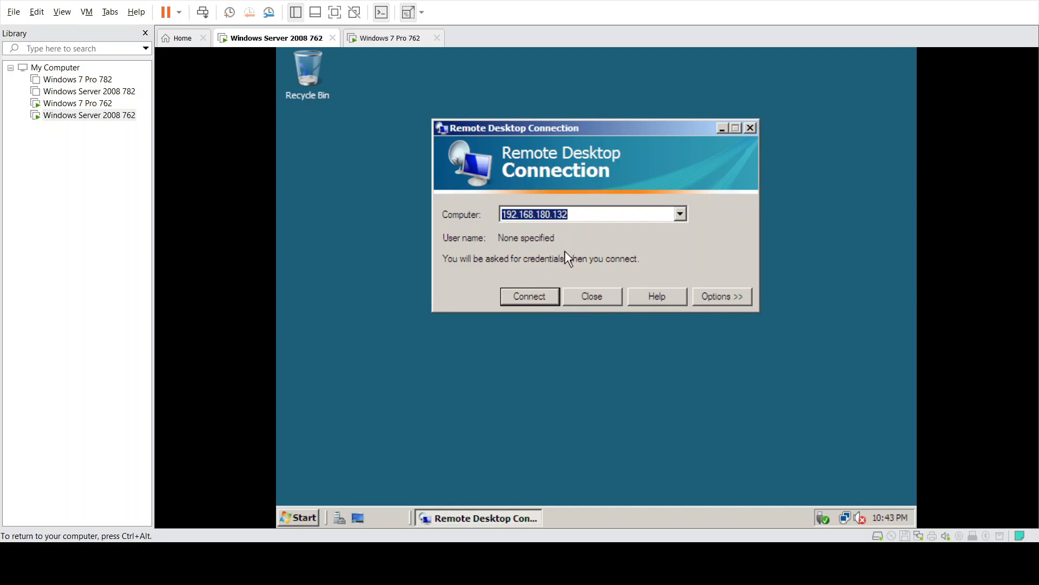
- Retry the connection as cpe113l762\administrator with the administrator password
click(539, 292)
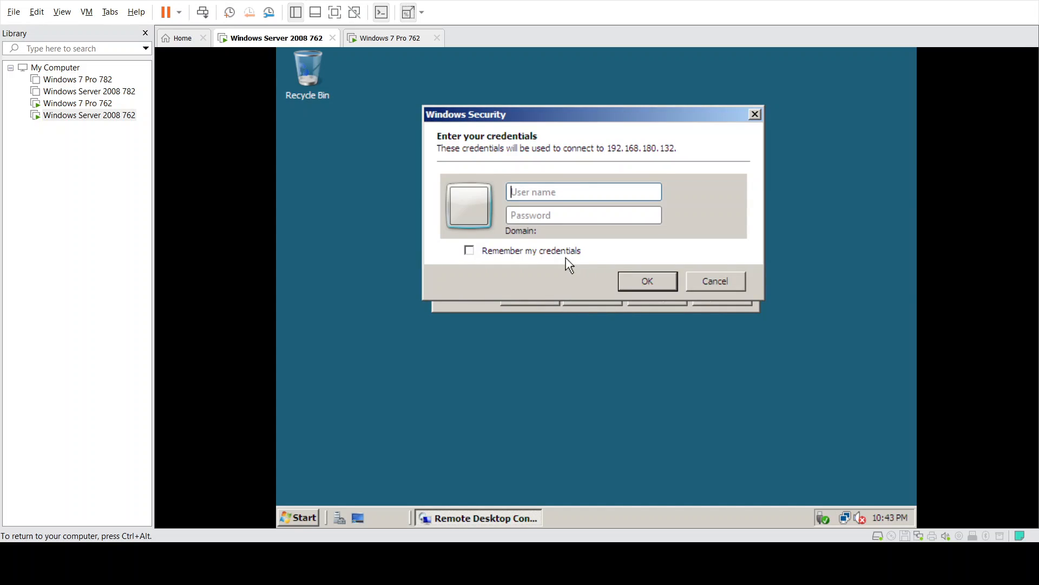
text(cpe113l762)
key(Tab)
click(646, 190)
text(\)
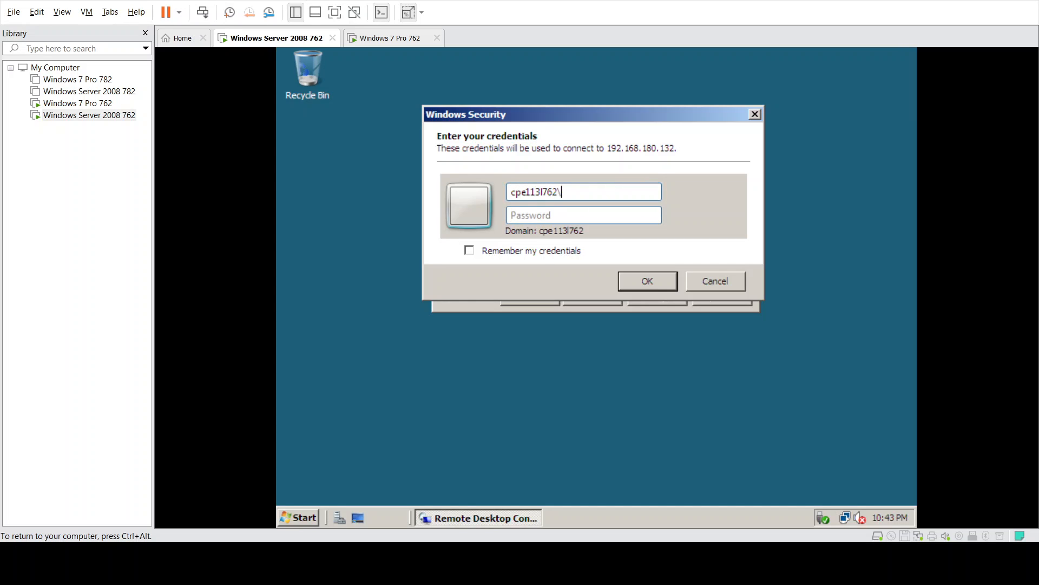
text(administrator)
key(Tab)
text(••••••••)
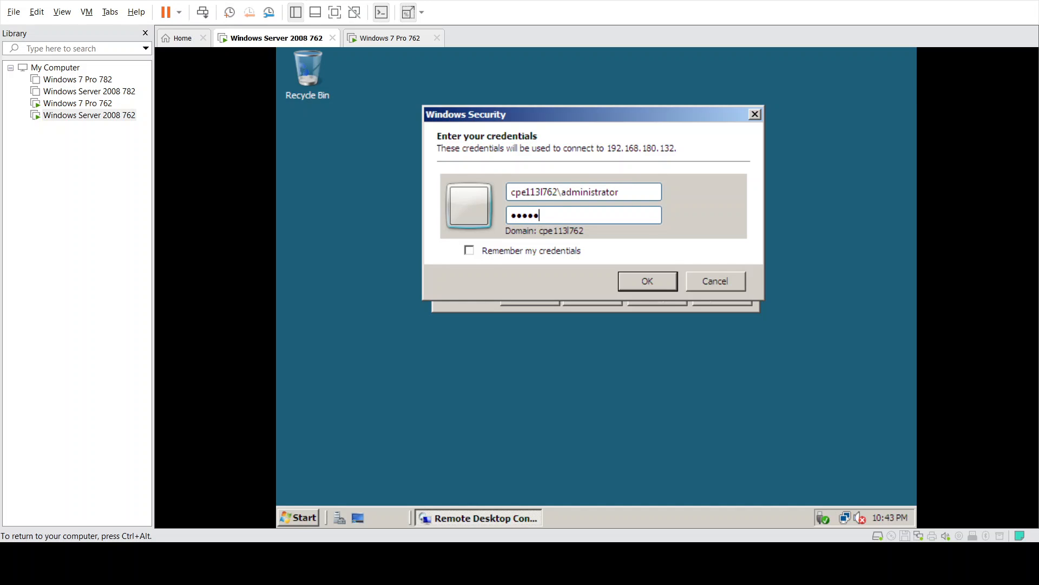
click(553, 253)
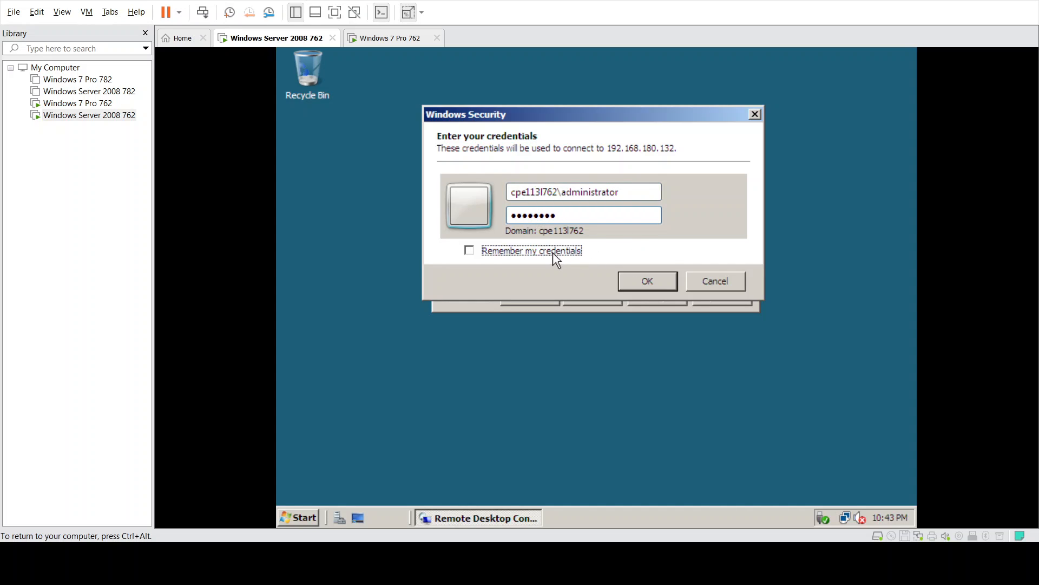
click(638, 275)
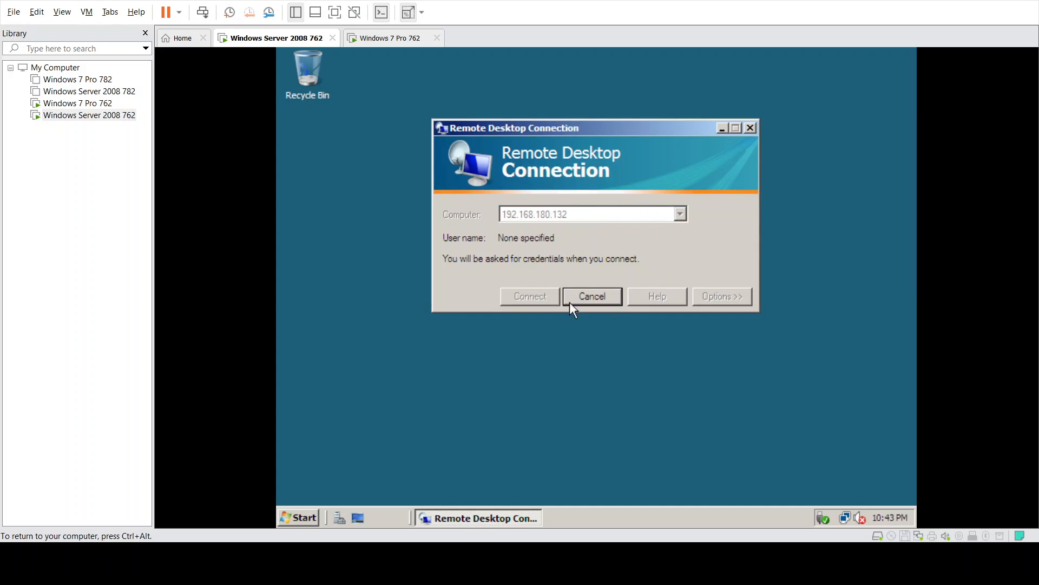
click(369, 38)
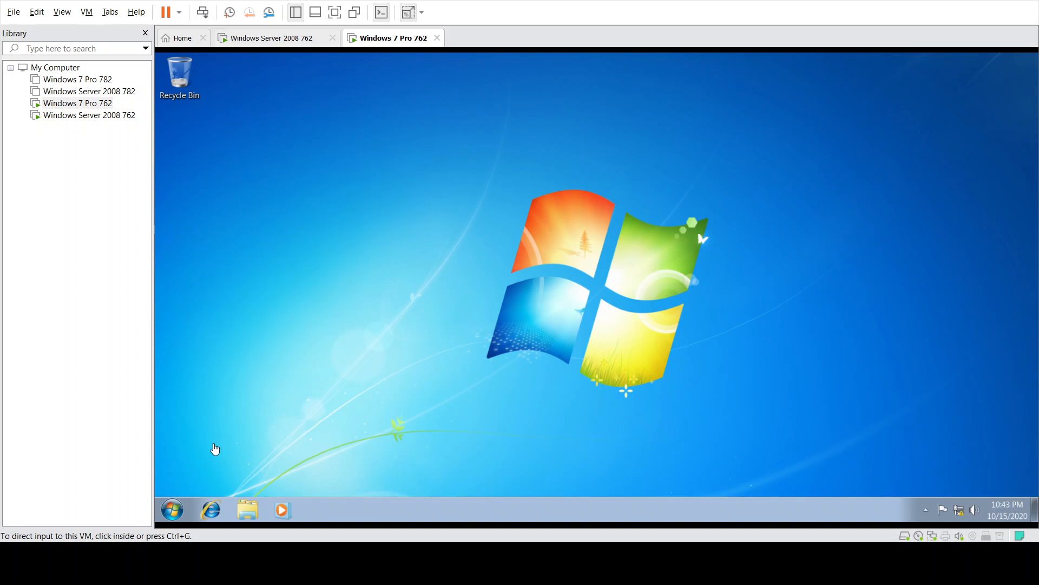
- In Windows 7's remote settings, choose the Network Level Authentication-only option and apply it
click(173, 509)
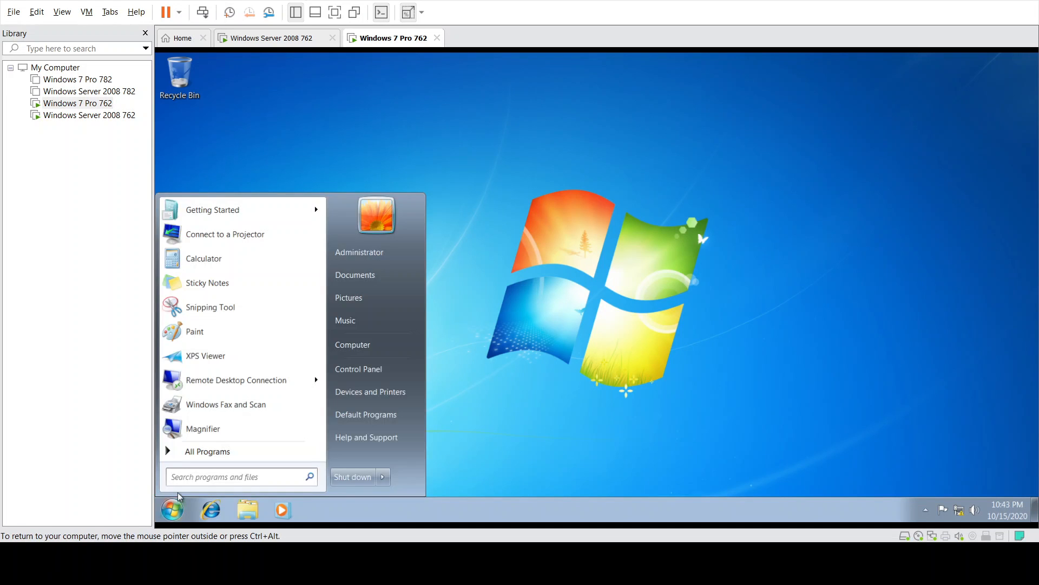
text(remote)
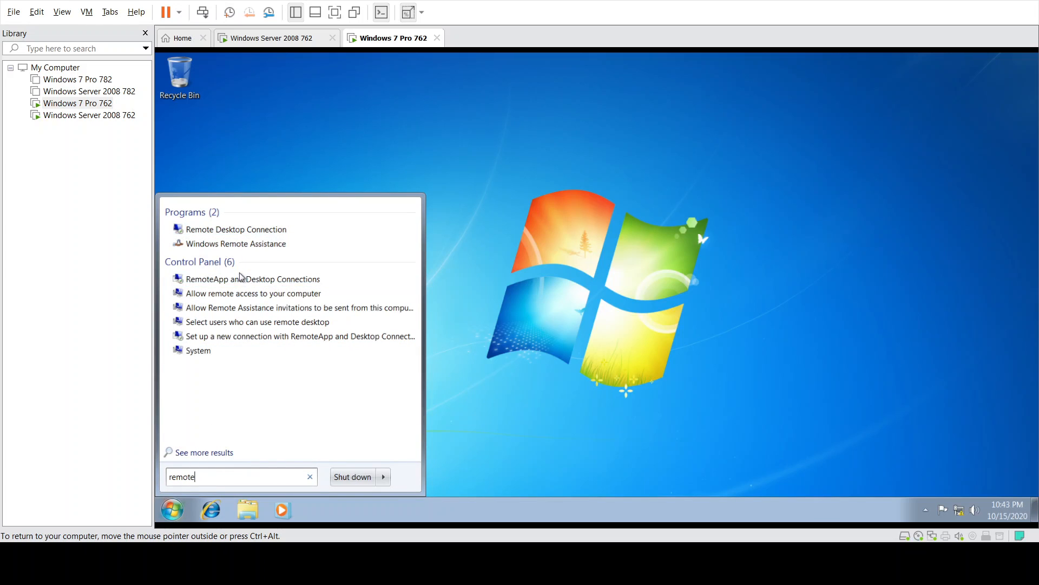
click(238, 297)
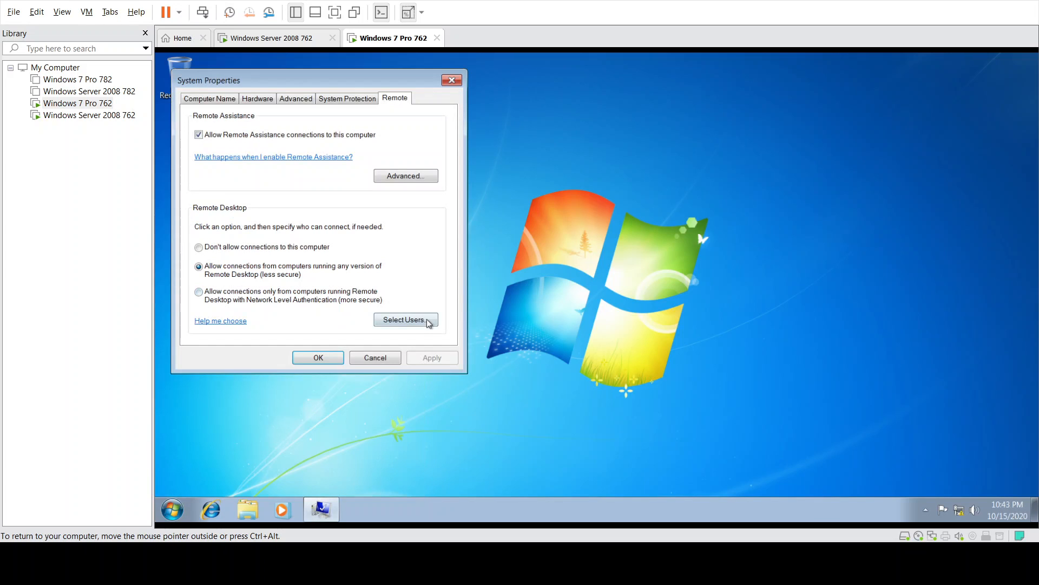
click(264, 295)
click(428, 358)
click(319, 358)
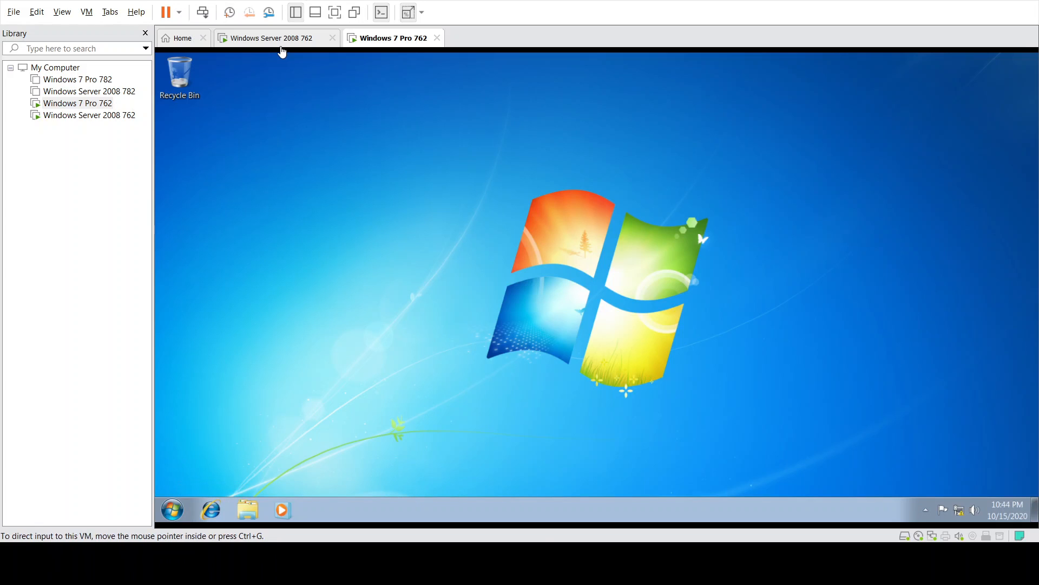
- In the server's remote session, open Computer Properties and scroll to computer name CpE113L762
click(283, 45)
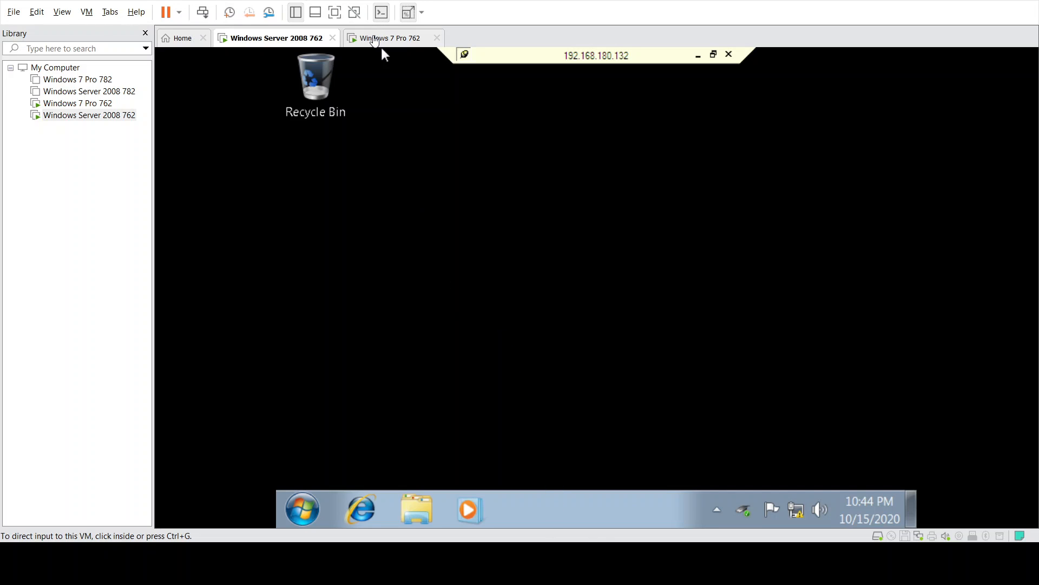
click(377, 33)
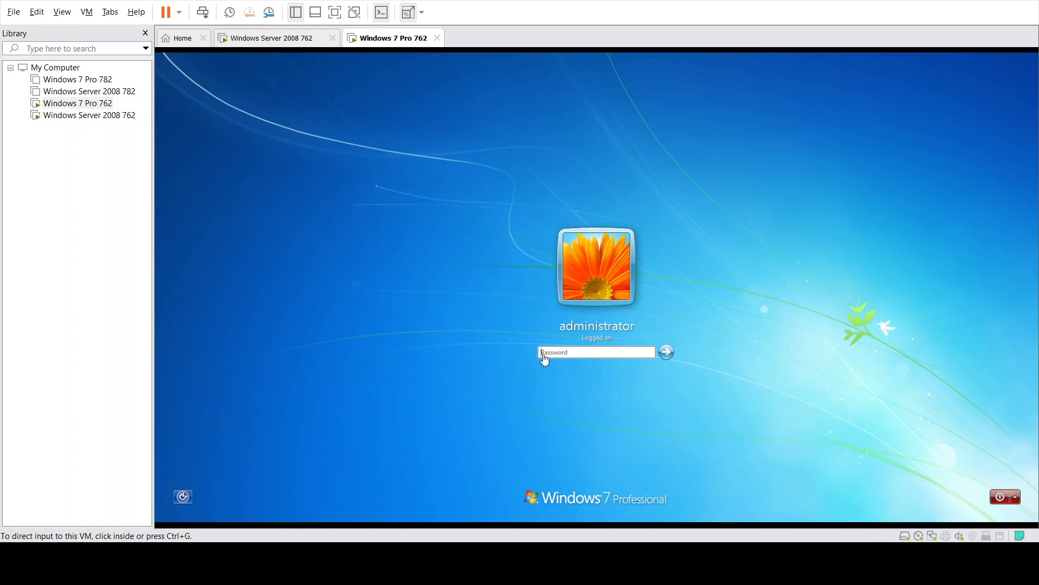
click(253, 50)
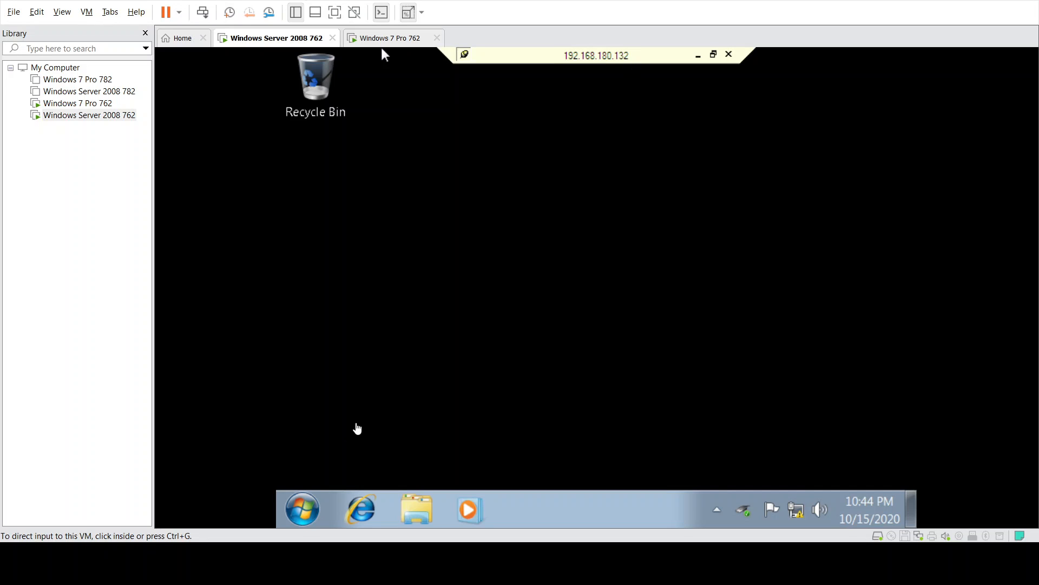
click(303, 510)
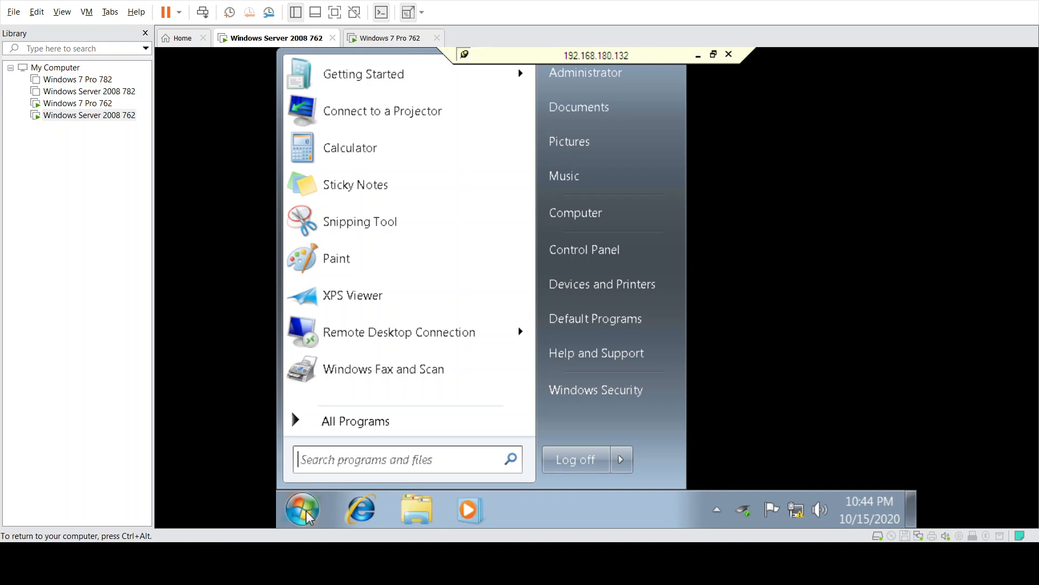
right_click(577, 220)
click(641, 372)
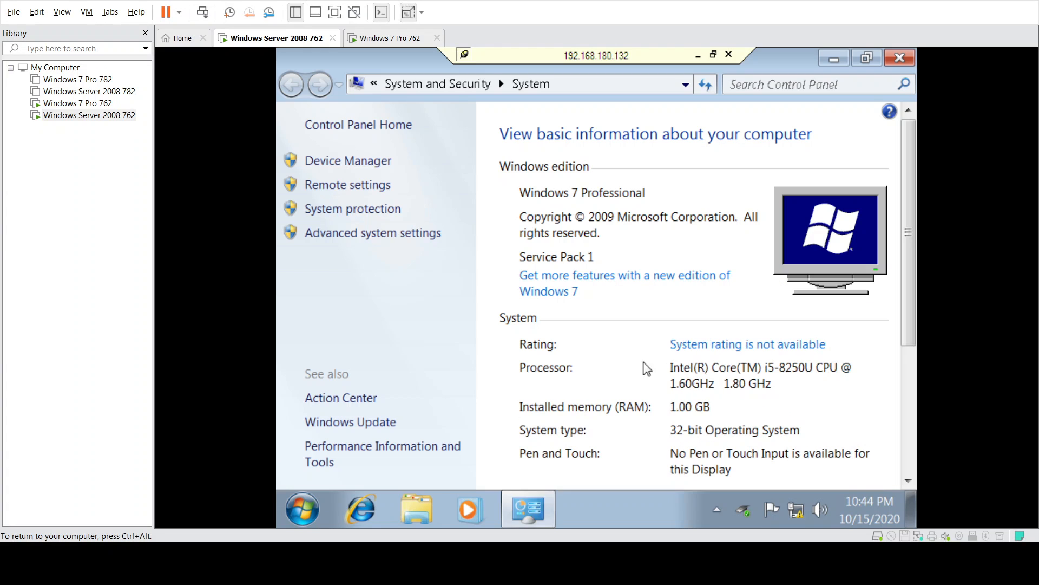
scroll(619, 322, down, 2)
scroll(658, 319, down, 1)
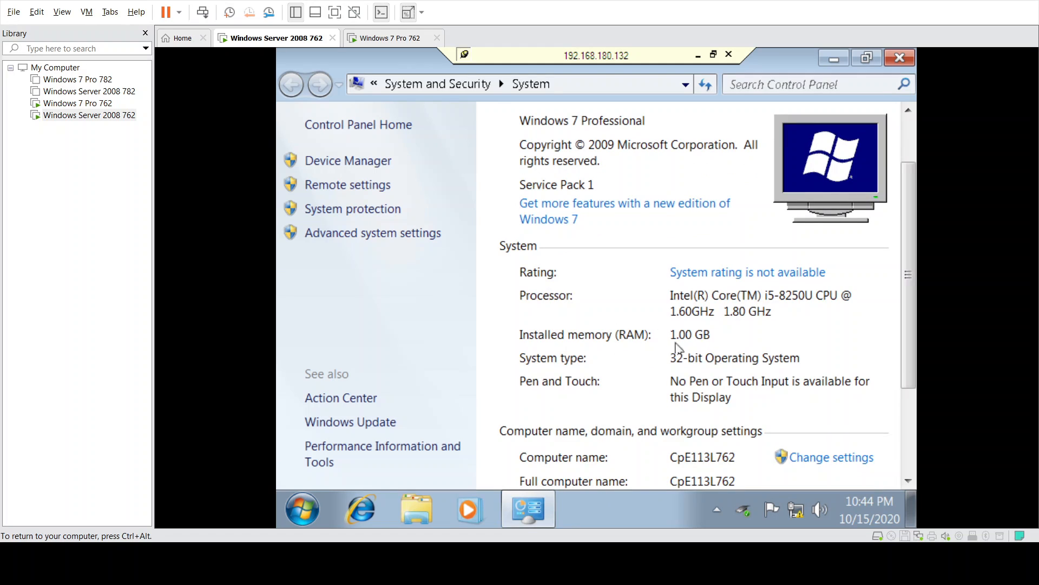